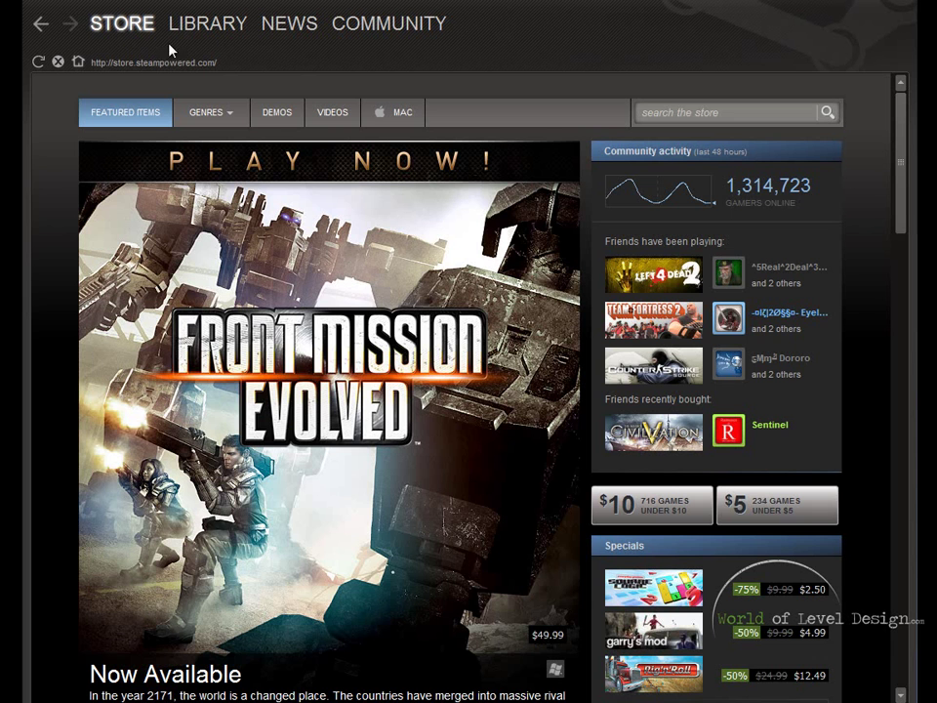
Open the tools section of the library and browse the full list of available tools.
left_click(208, 24)
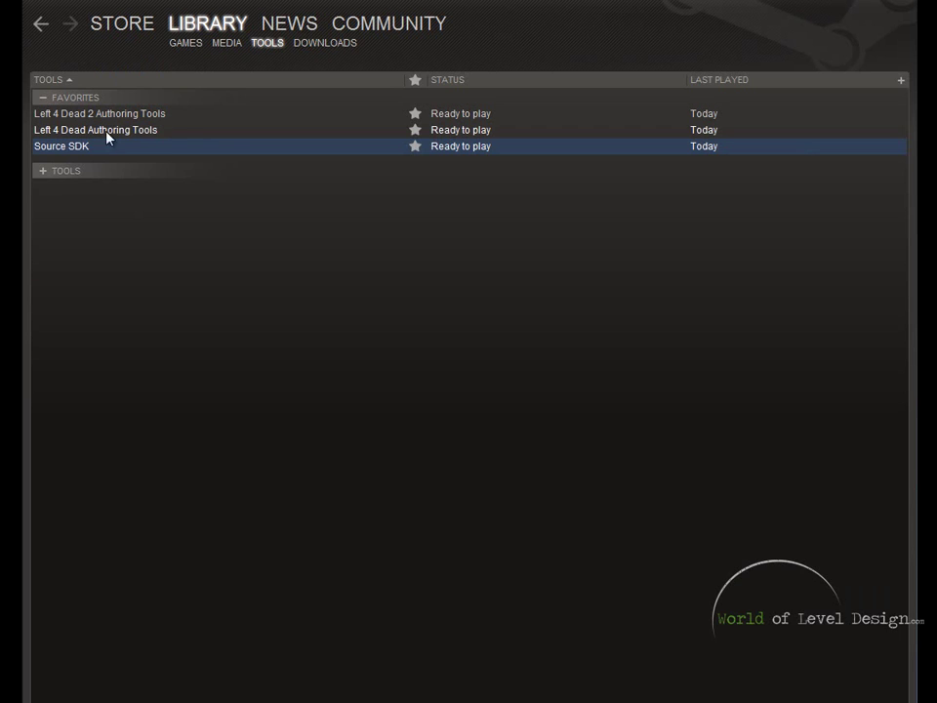
left_click(43, 171)
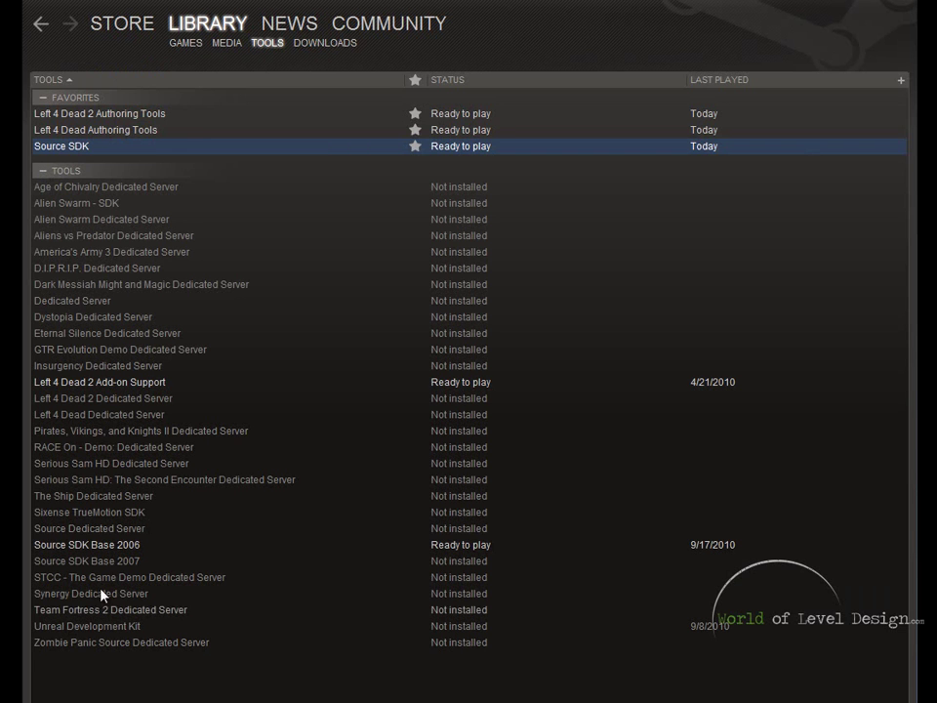
right_click(68, 285)
left_click(43, 171)
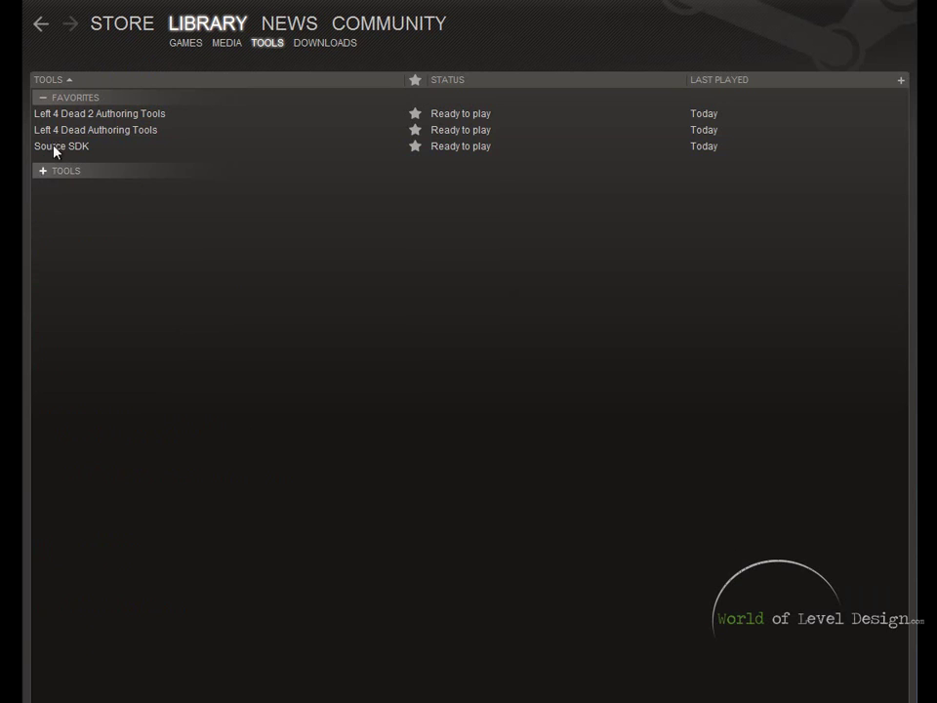
Launch Source SDK, check which games it offers as the current game, and close it.
left_click(64, 148)
double_click(71, 150)
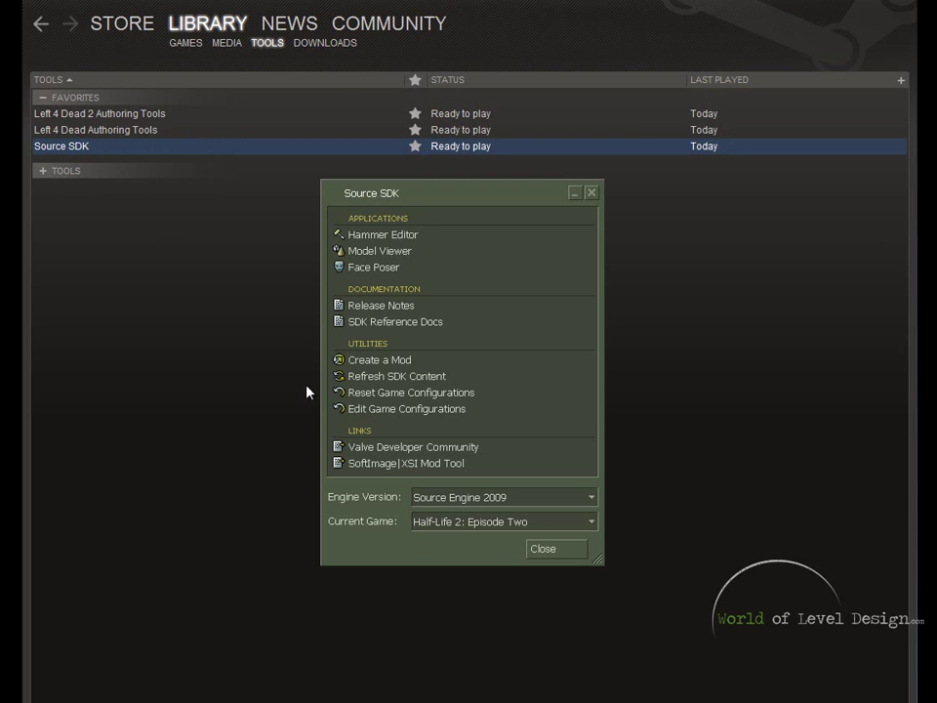
left_click(483, 521)
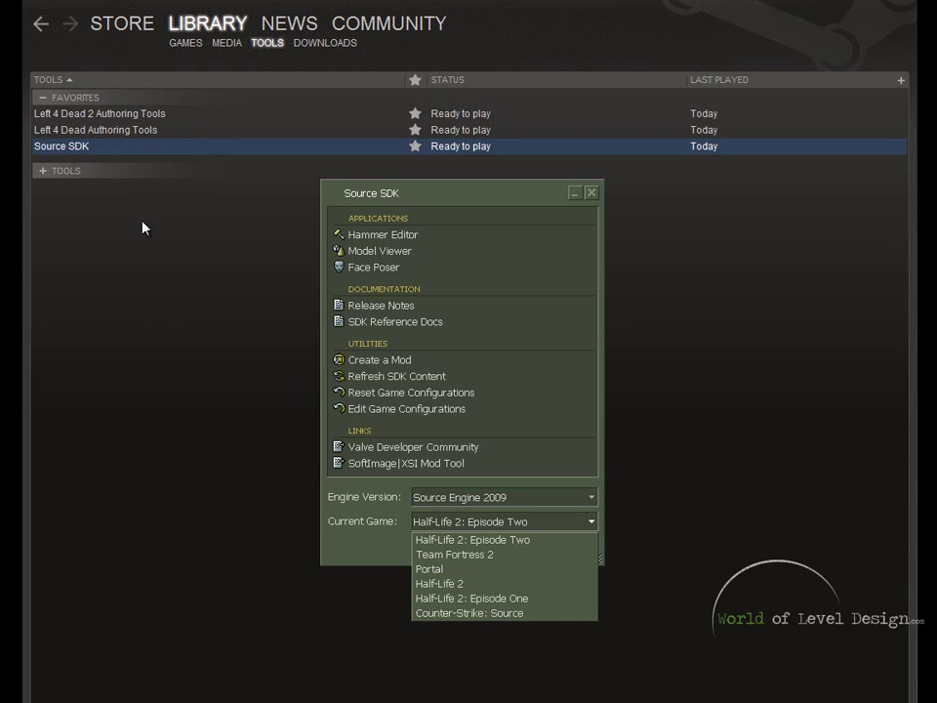
left_click(156, 293)
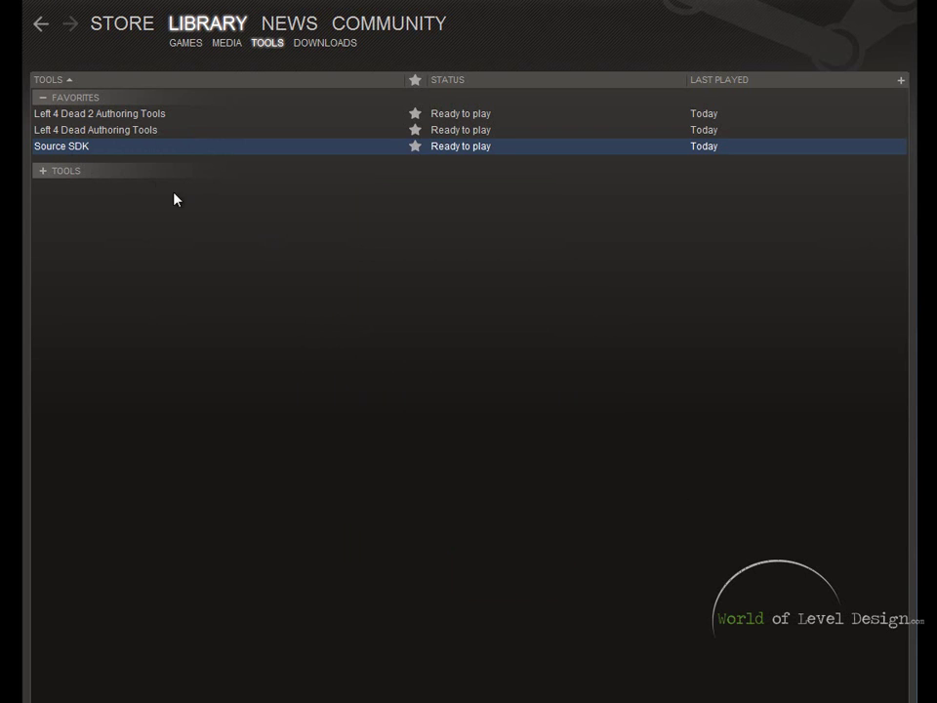
Launch the Hammer World Editor from the Left 4 Dead 2 Authoring Tools and create a new map.
left_click(95, 114)
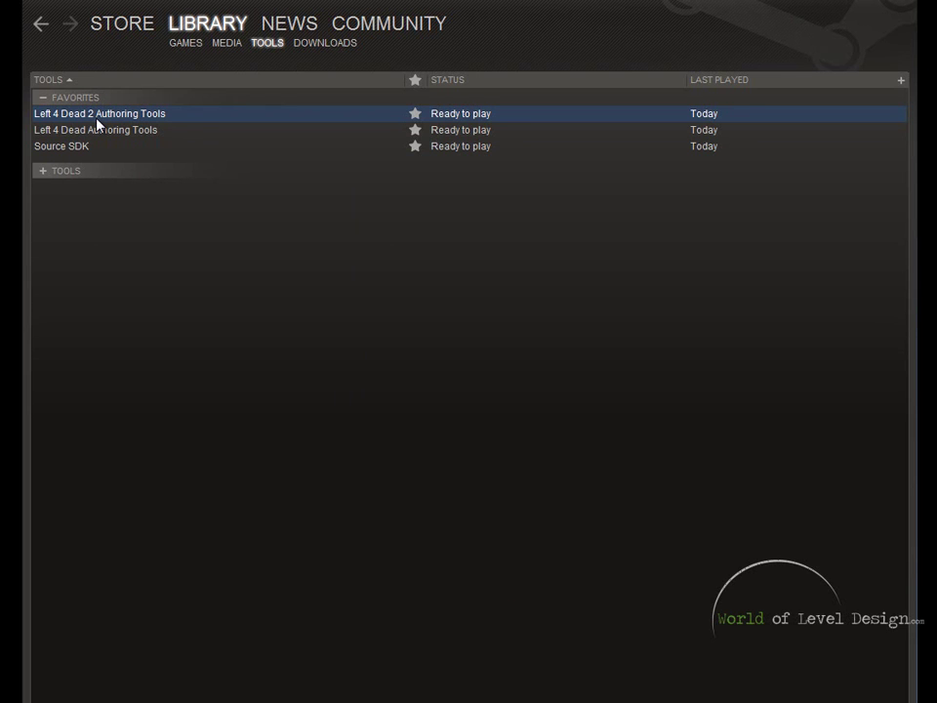
double_click(96, 117)
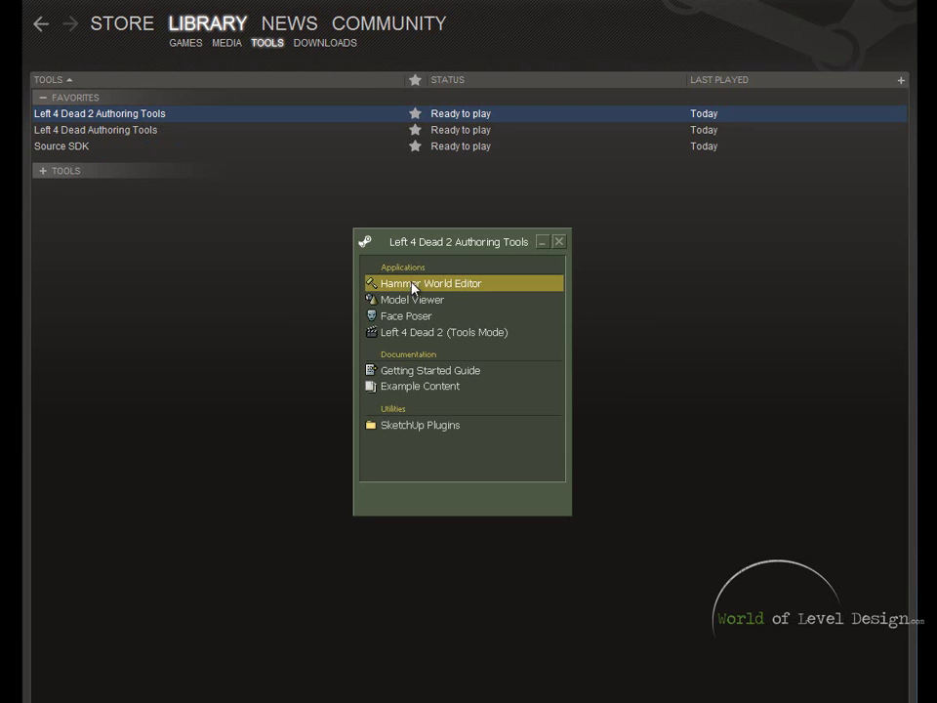
double_click(471, 285)
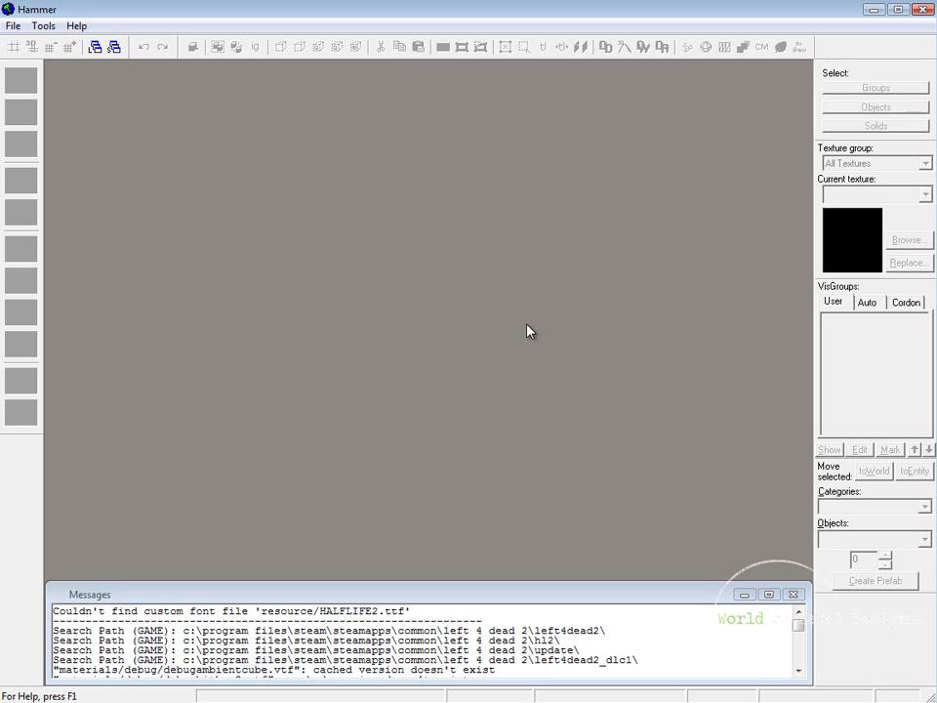
left_click(13, 25)
left_click(37, 45)
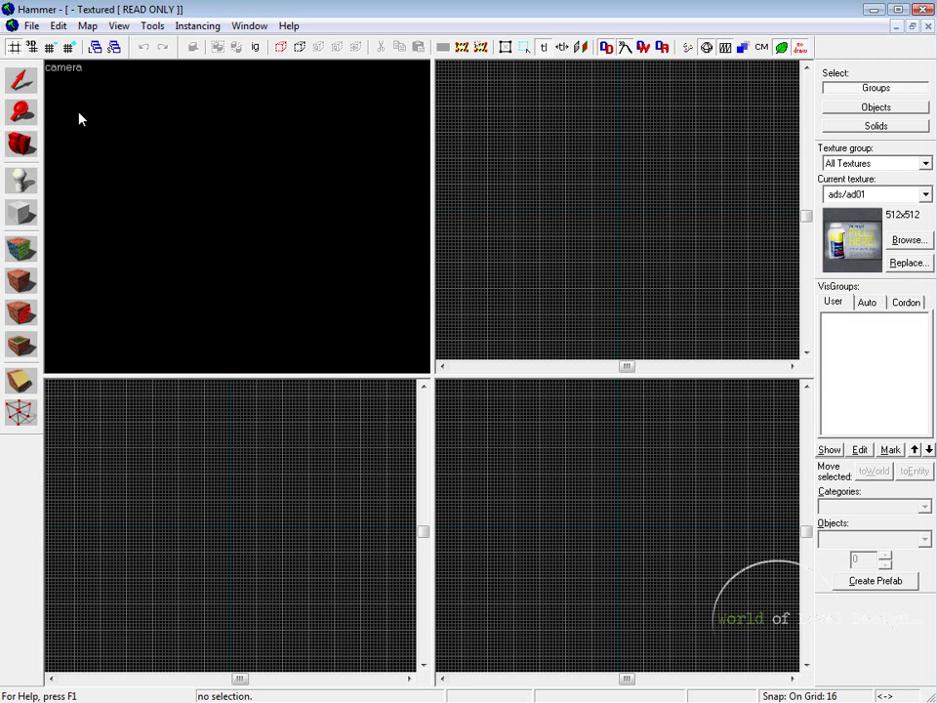
left_click(32, 27)
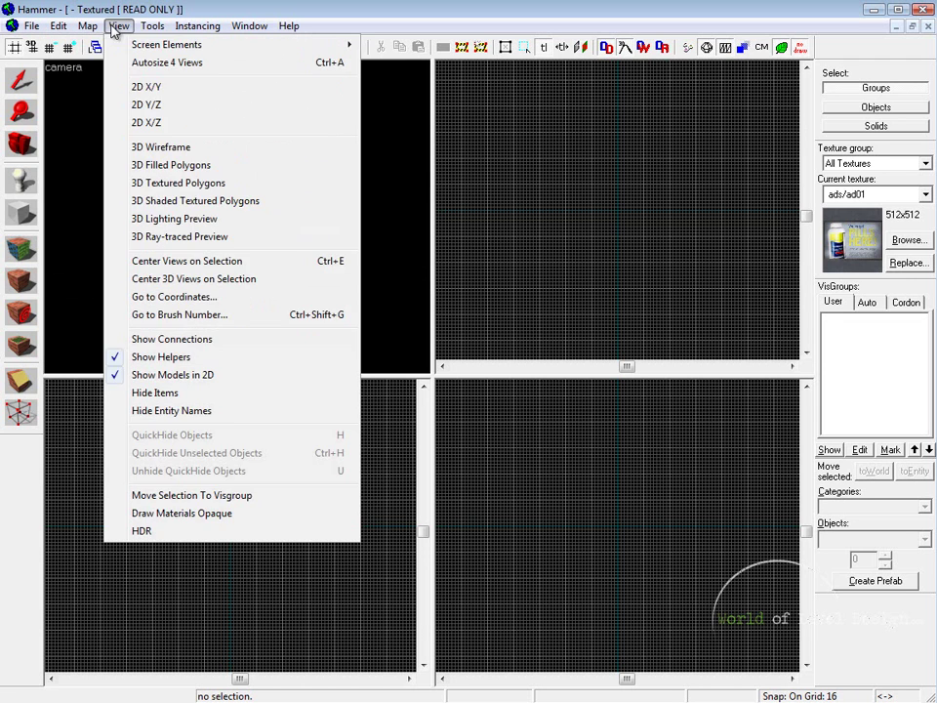
mouse_move(147, 30)
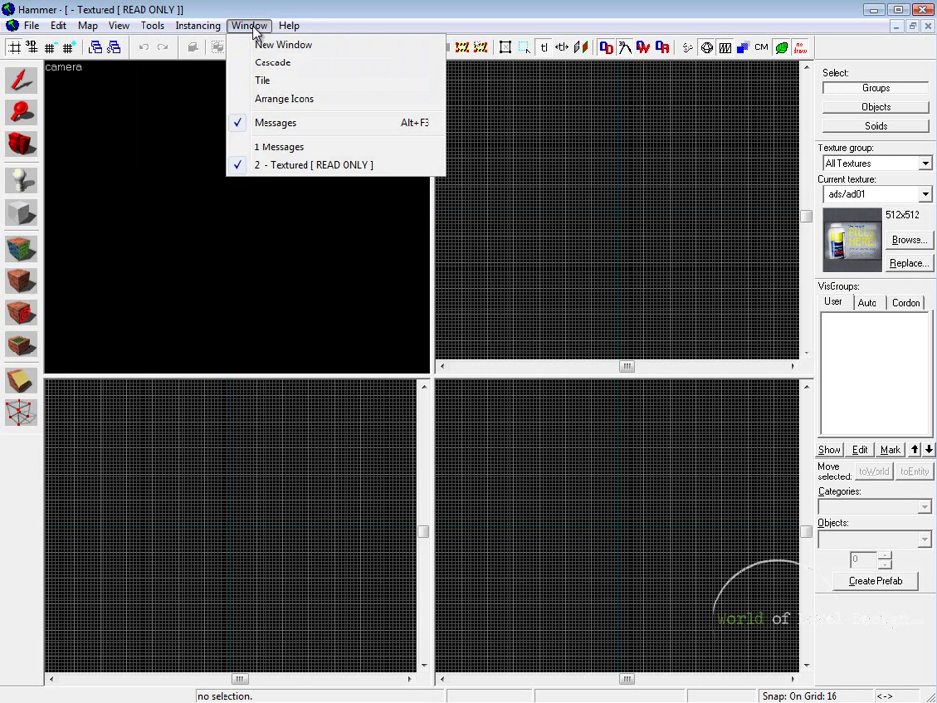
mouse_move(290, 34)
left_click(118, 26)
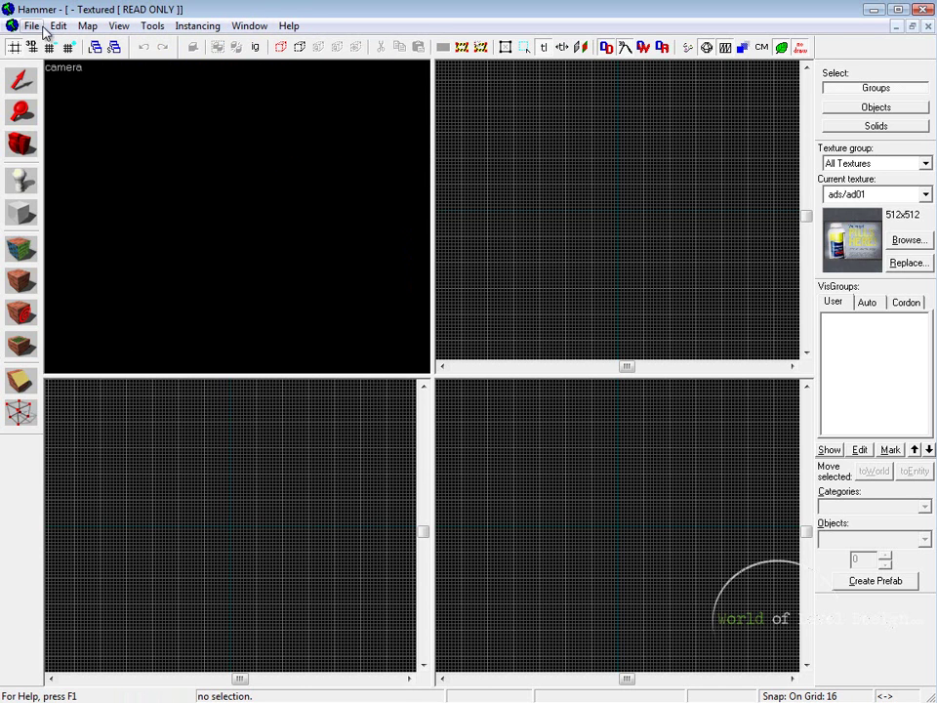
Look up the map's commands for a smaller or bigger grid and its unit options.
left_click(88, 26)
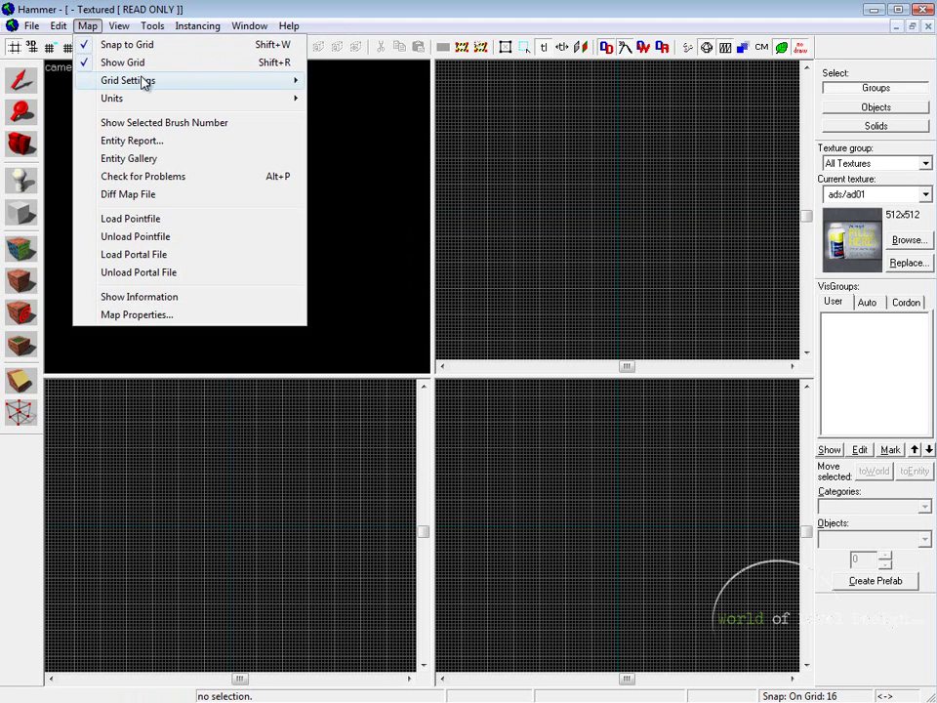
mouse_move(137, 84)
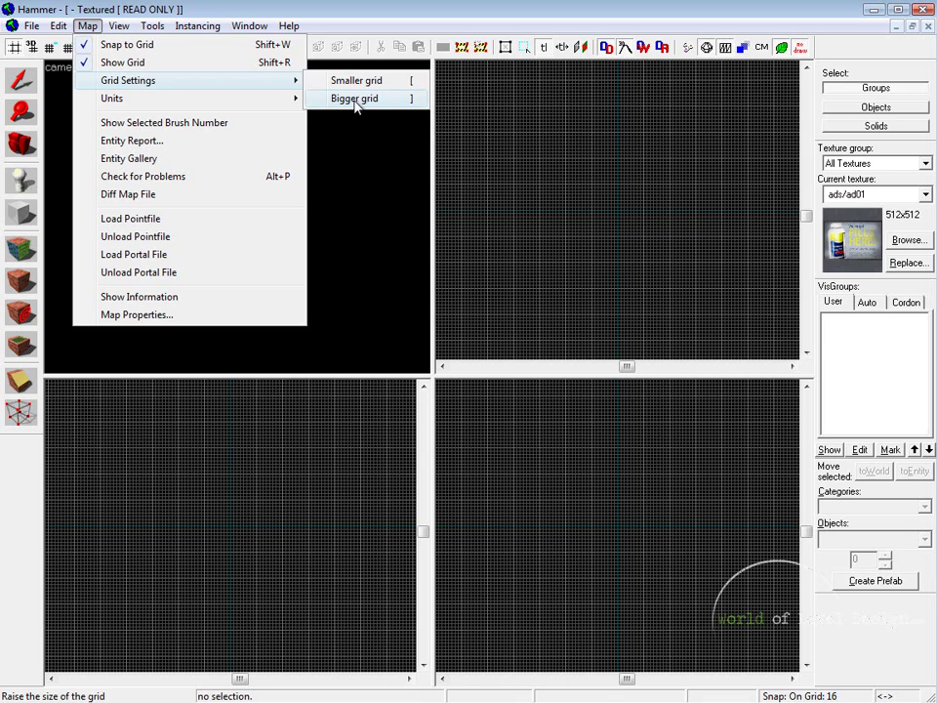
mouse_move(111, 99)
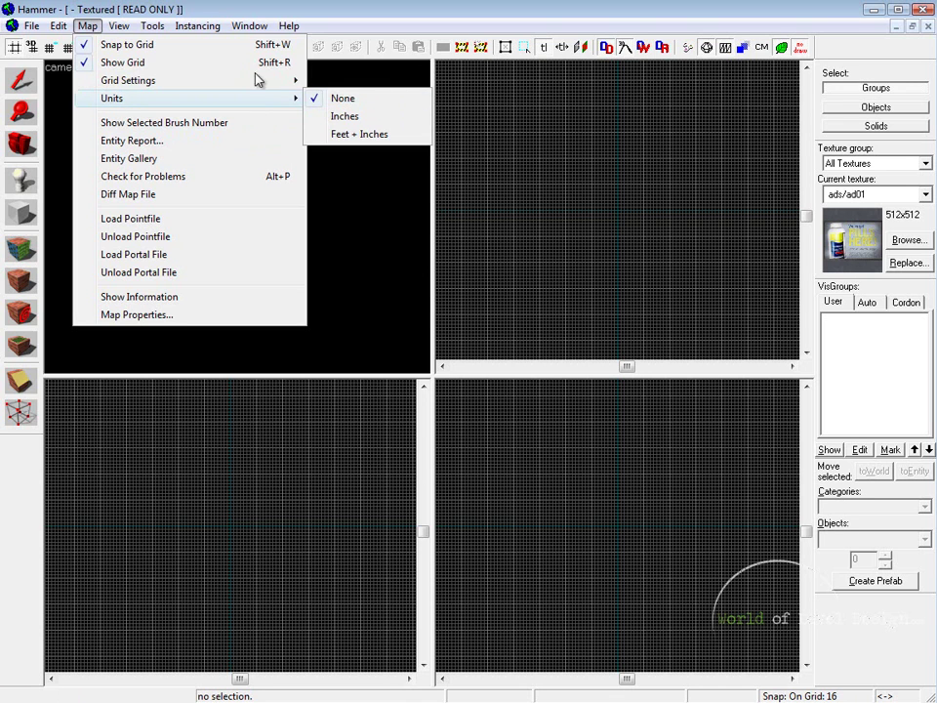
mouse_move(293, 80)
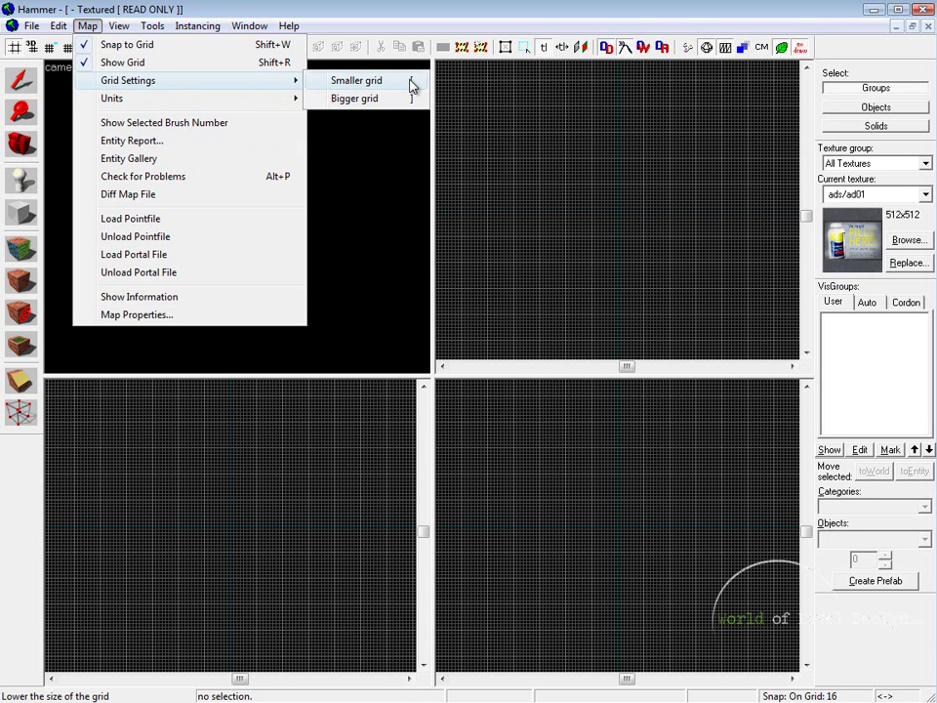
left_click(376, 234)
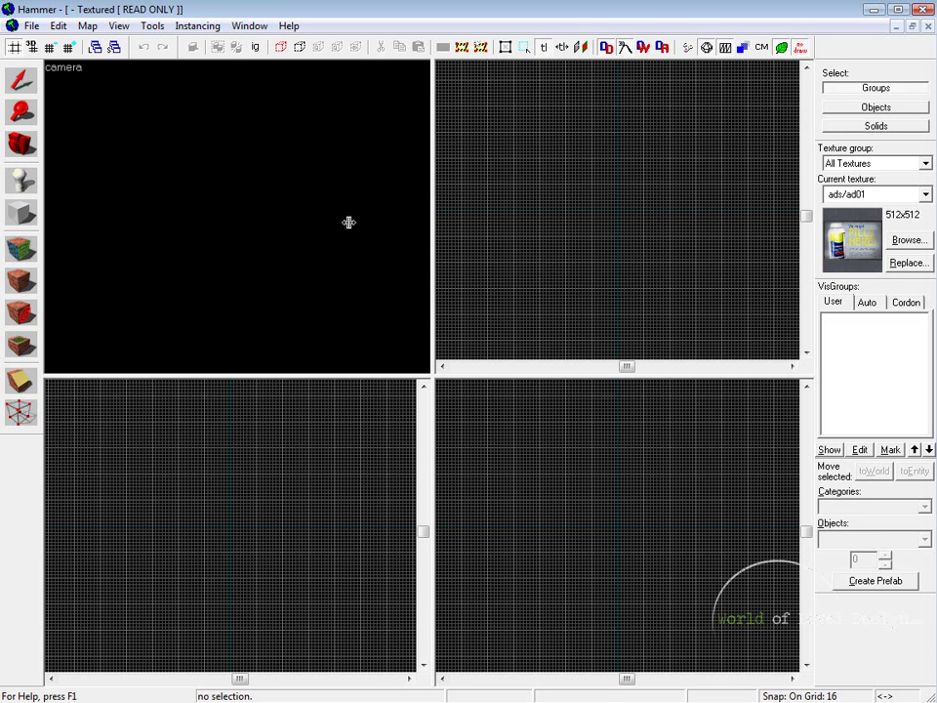
Try smaller and larger grid sizes between 8 and 32, returning the grid to 16.
key("bracketleft")
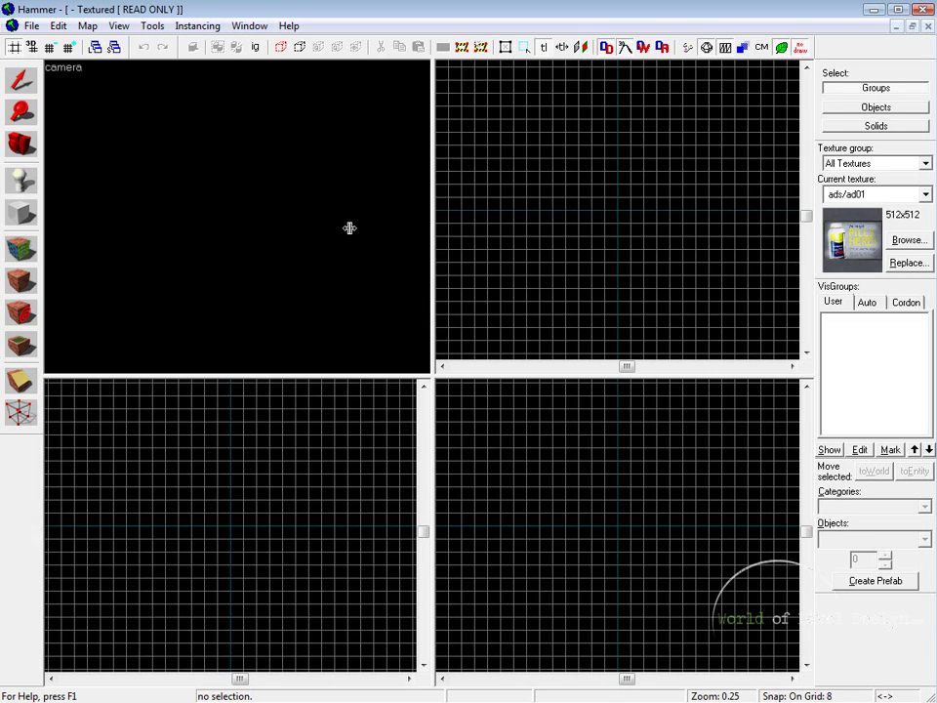
key("bracketright")
key("bracketright")
key("bracketleft")
key("bracketright")
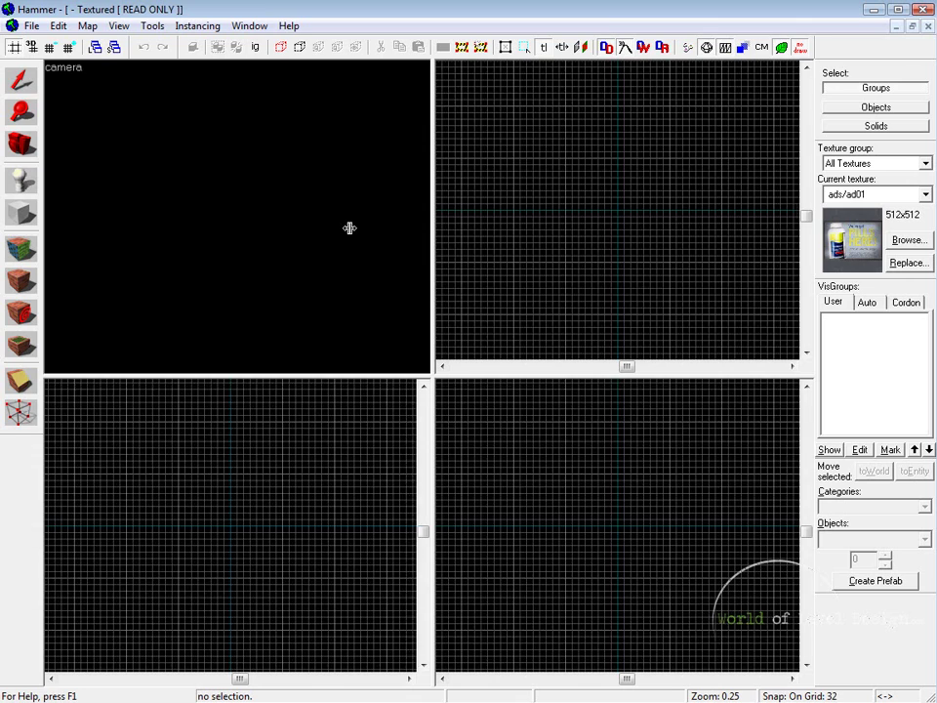
key("bracketleft")
key("bracketleft")
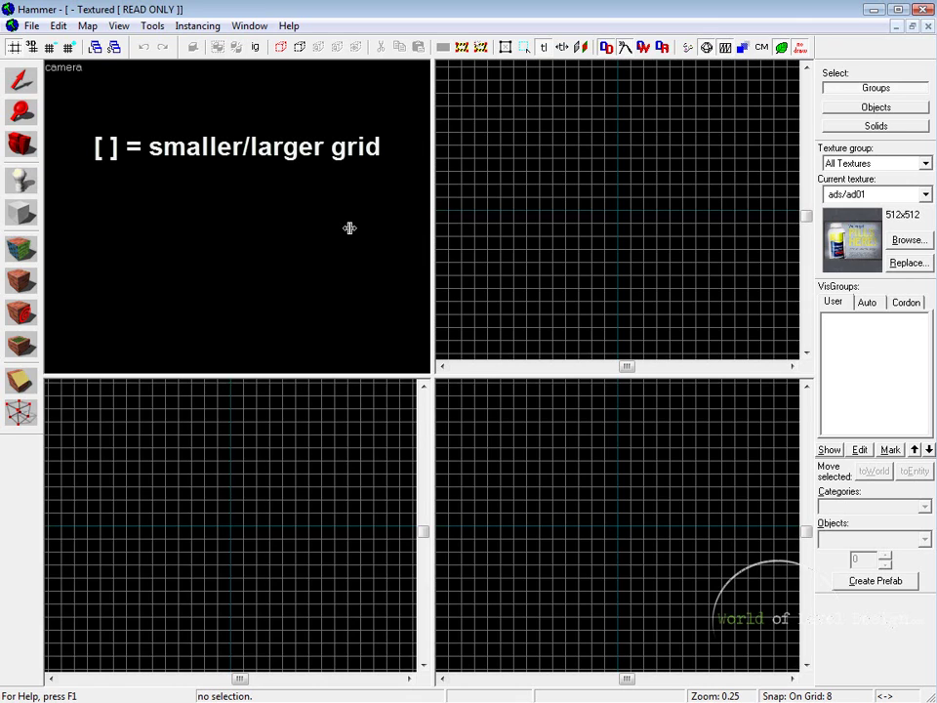
key("bracketright")
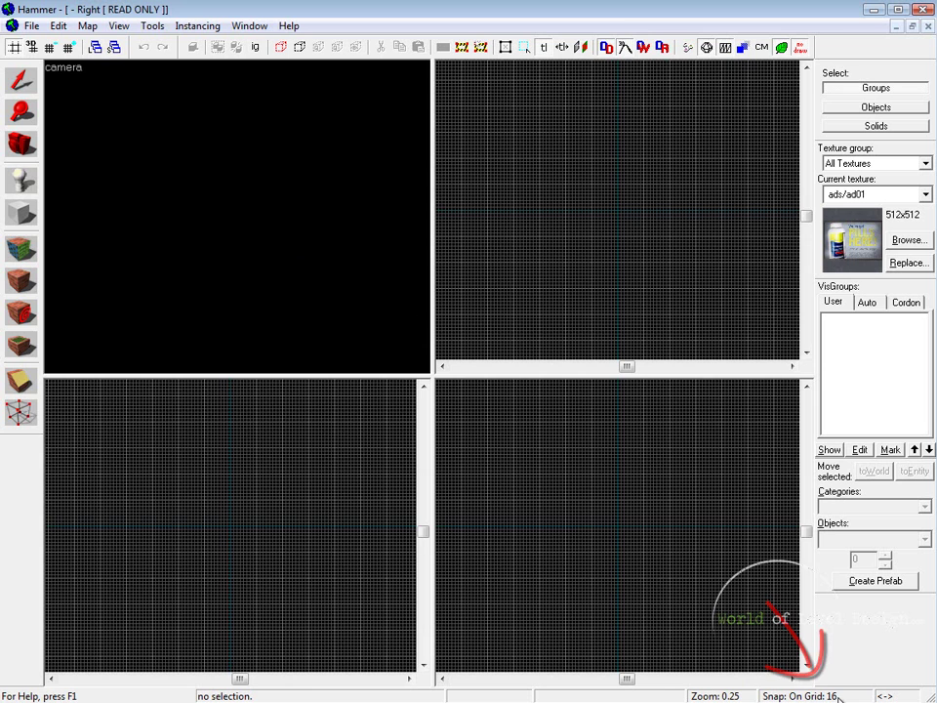
Enlarge the grid size to 64 and beyond, and reduce it down to 1.
key("bracketright")
key("bracketright")
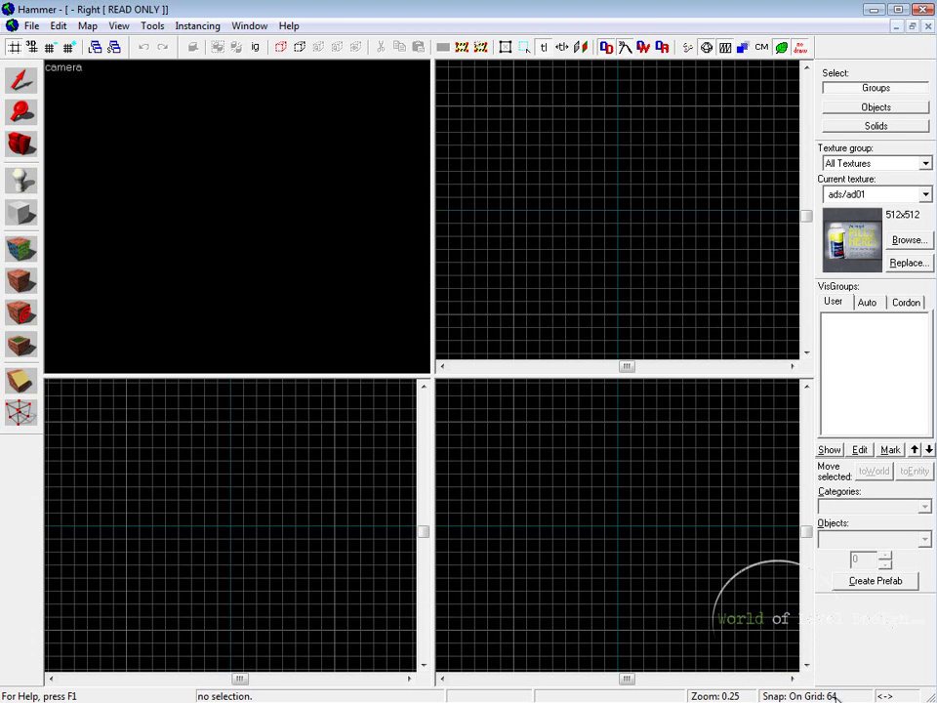
key("bracketright")
key("bracketleft")
key("bracketleft")
key("bracketleft")
key("bracketleft")
key("bracketleft")
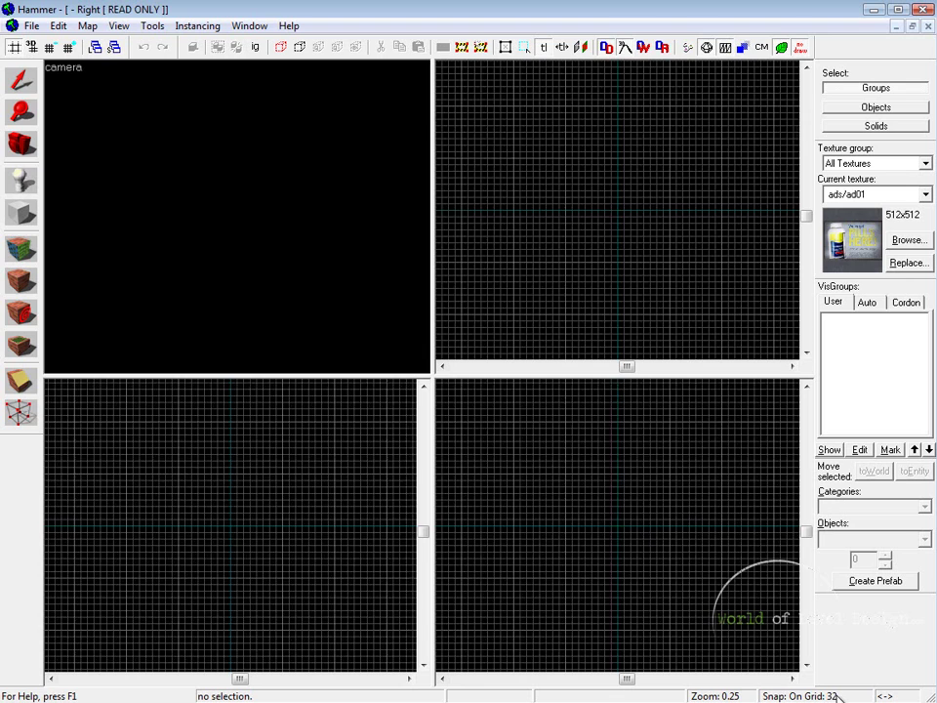
key("bracketleft")
key("bracketleft")
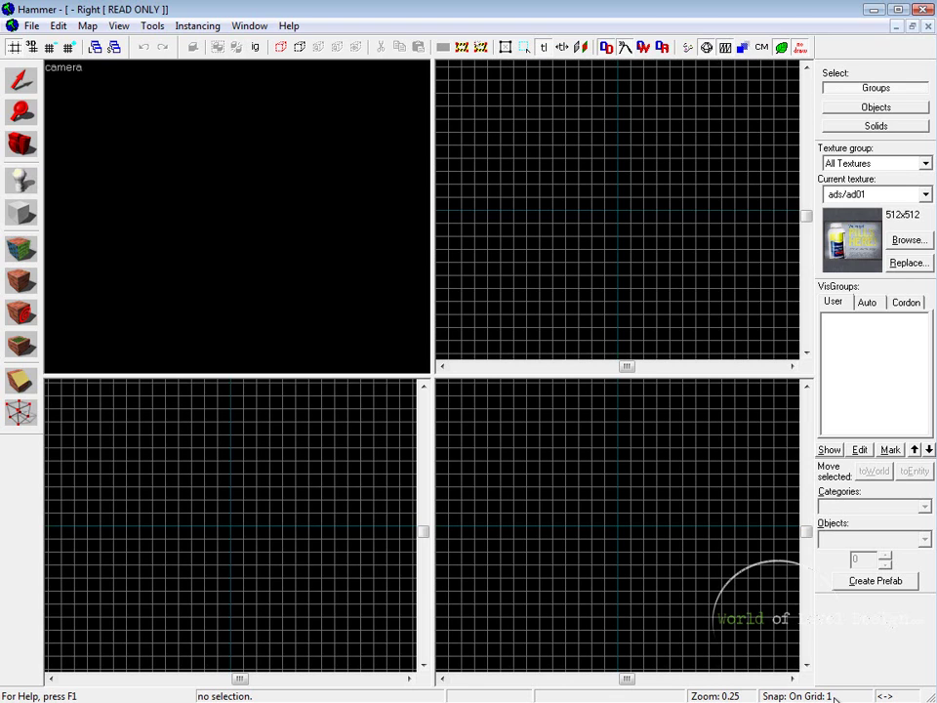
Raise the grid size to 16 and lower it to 4.
key("bracketright")
key("bracketright")
key("bracketright")
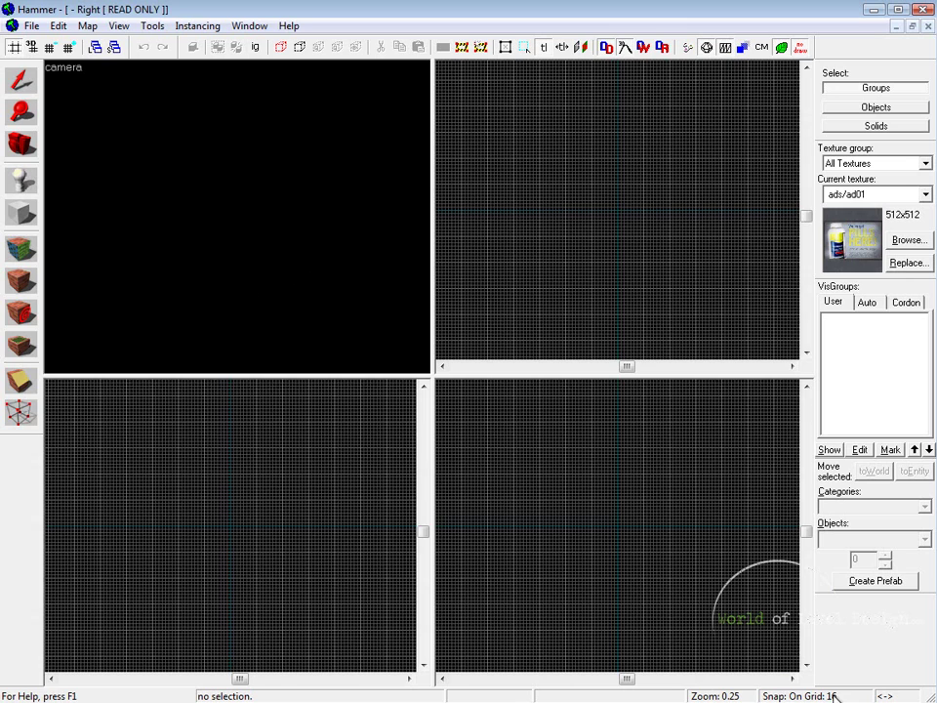
key("bracketright")
key("bracketleft")
key("bracketleft")
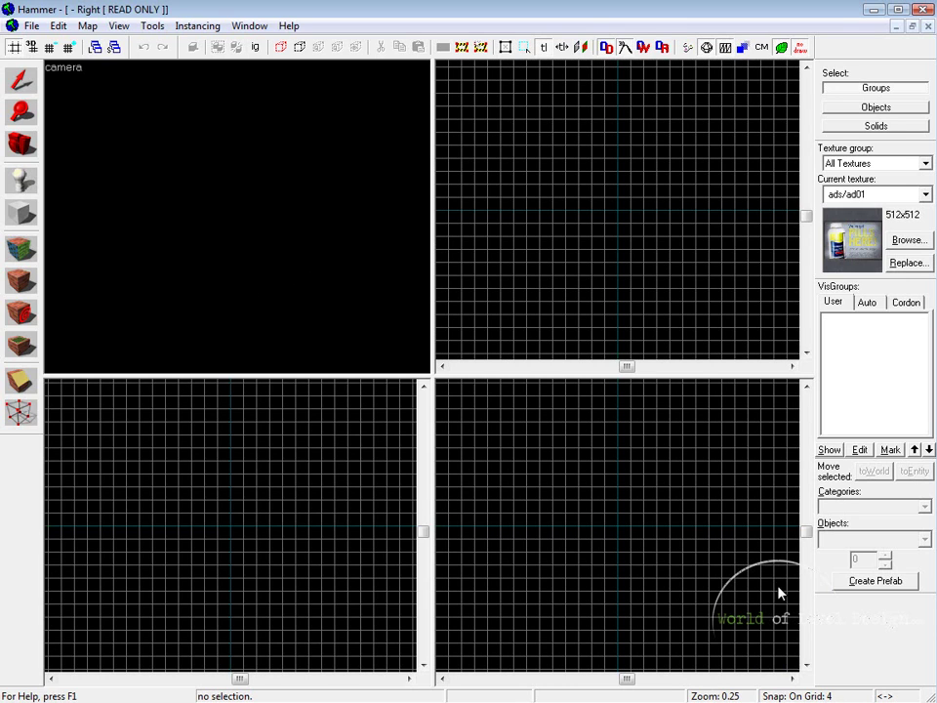
Step the grid size down and up again, ending with the grid at 16.
key("bracketright")
key("bracketleft")
key("bracketleft")
key("bracketleft")
key("bracketright")
key("bracketright")
key("bracketright")
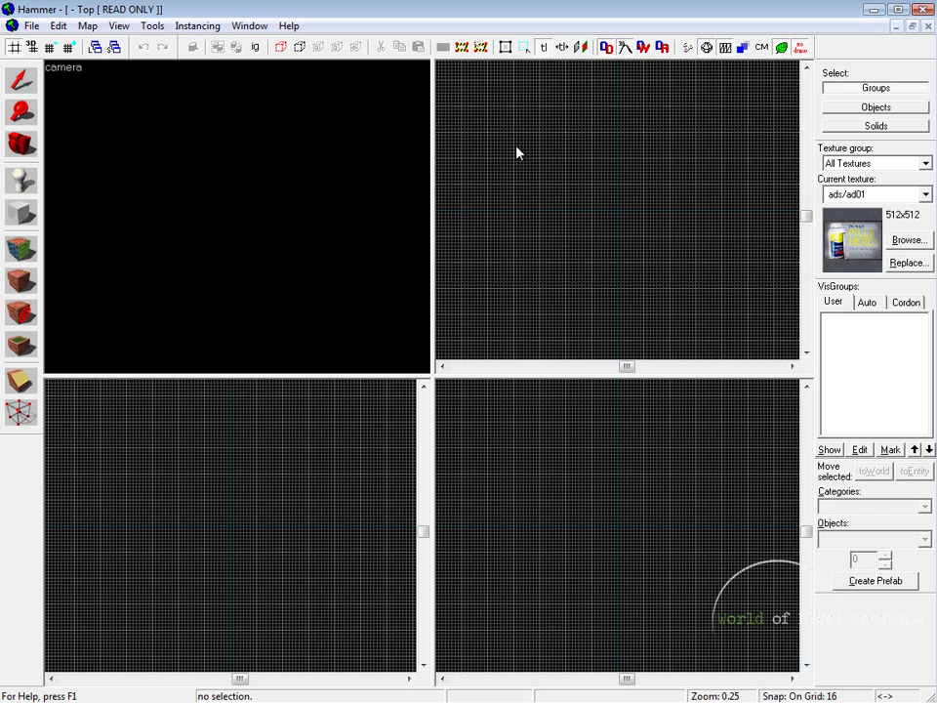
Try zooming in and out in the top view and recheck the smaller and bigger grid commands.
scroll(545, 140, "up", 3)
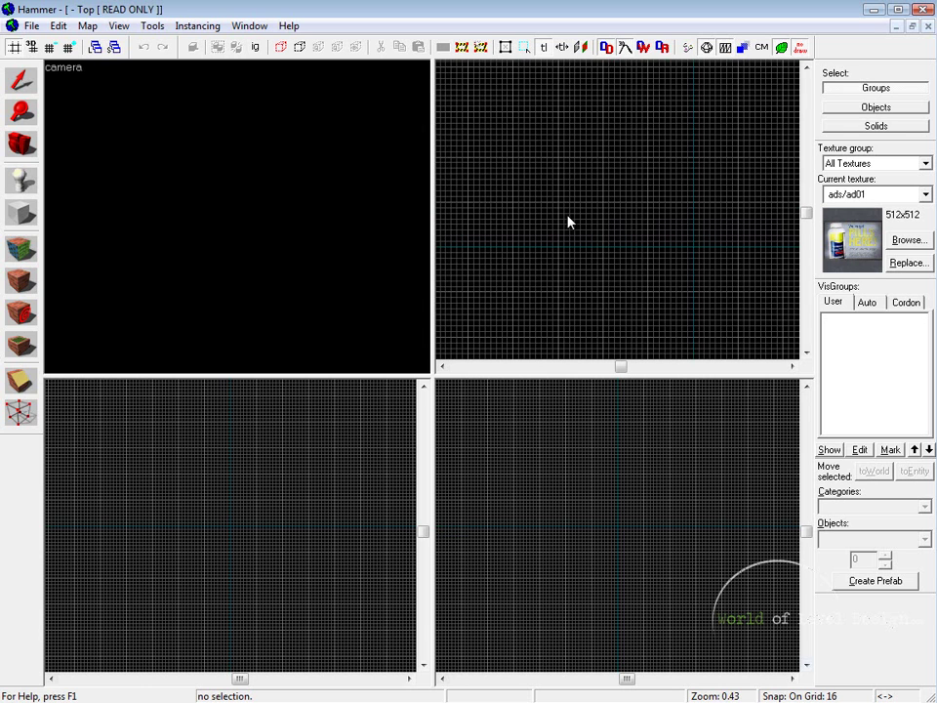
scroll(567, 217, "down", 2)
left_click(115, 26)
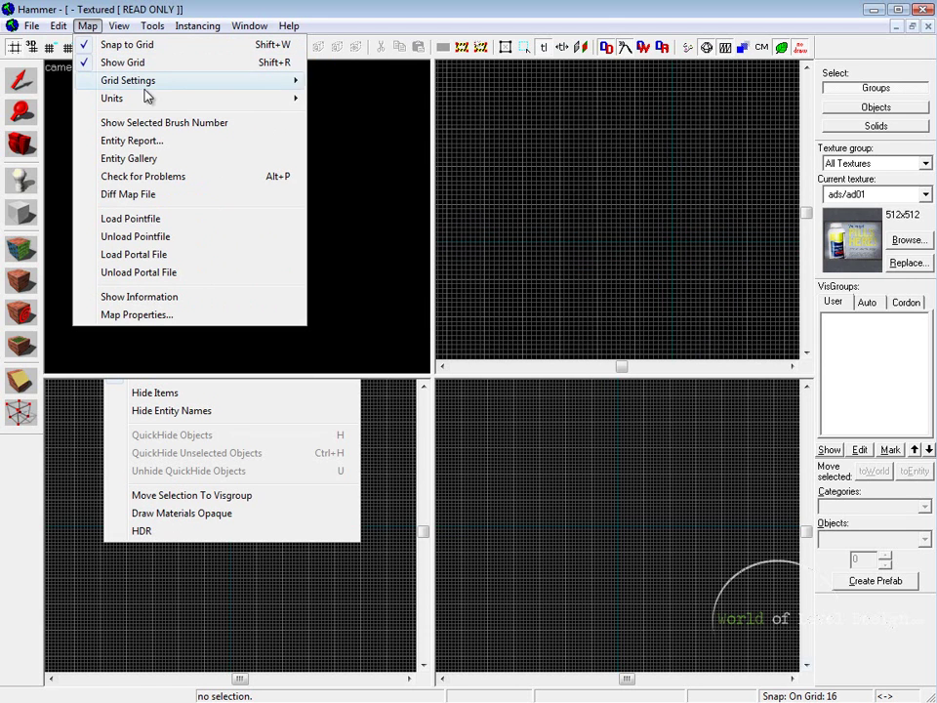
mouse_move(142, 85)
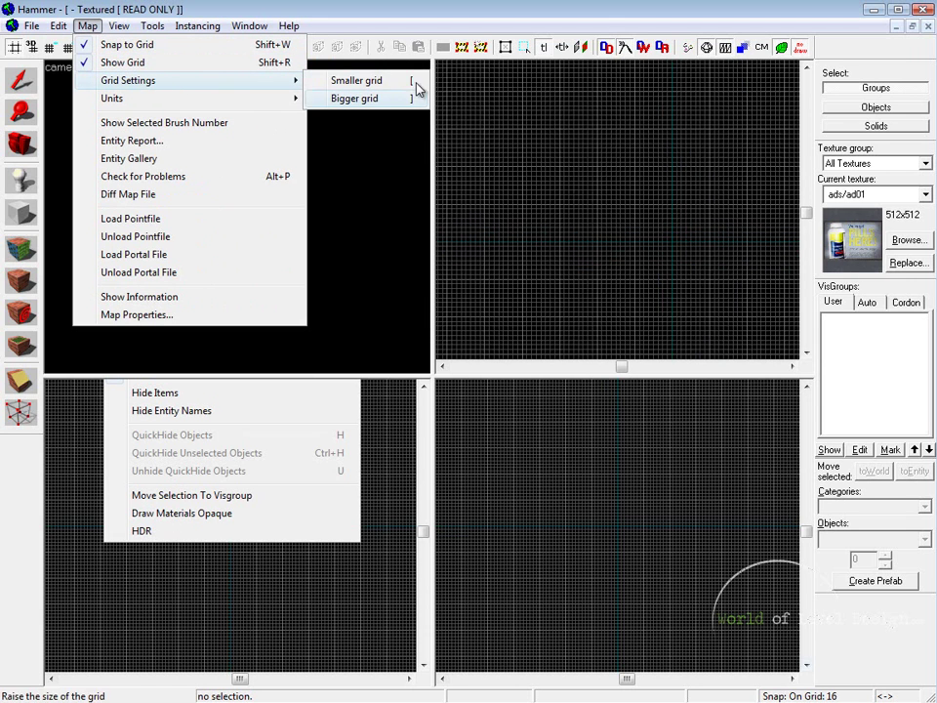
left_click(455, 247)
left_click(470, 486)
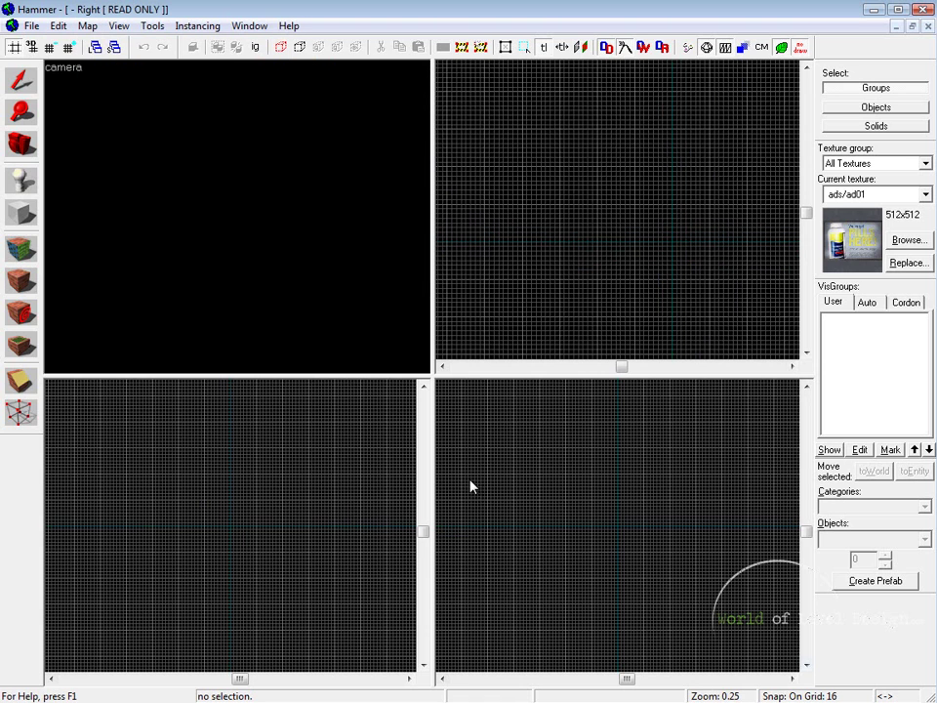
left_click(302, 316)
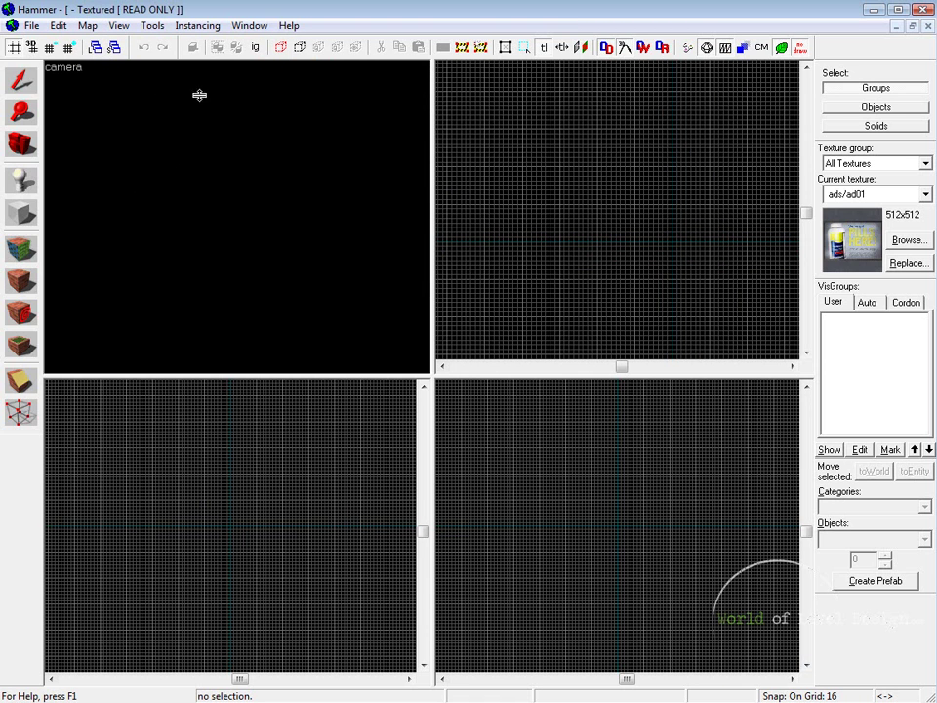
Look up the command that autosizes the four views.
left_click(118, 25)
mouse_move(223, 49)
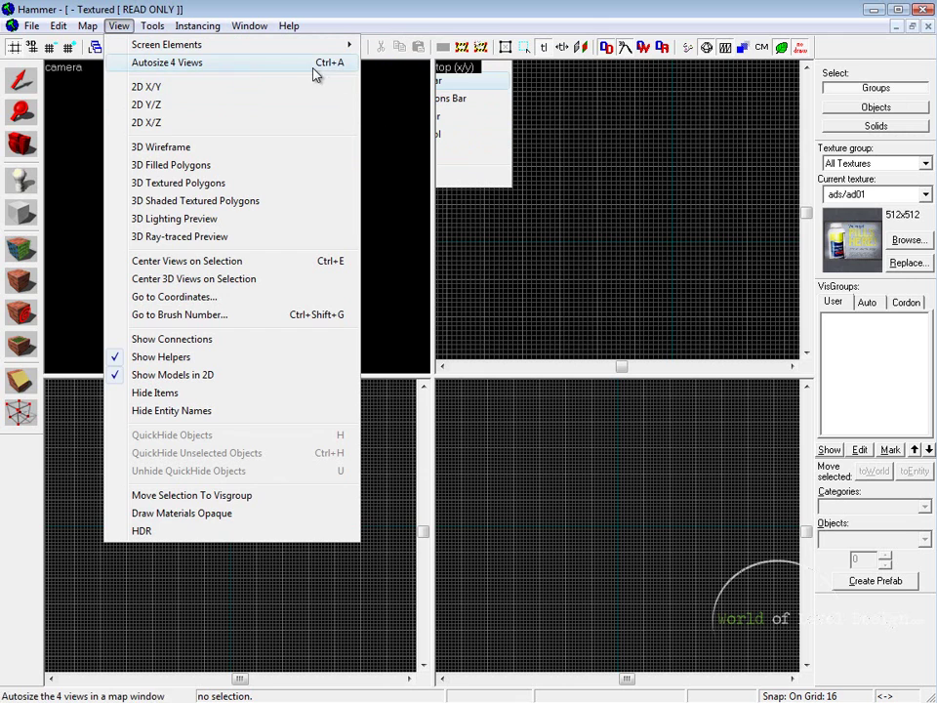
left_click(389, 219)
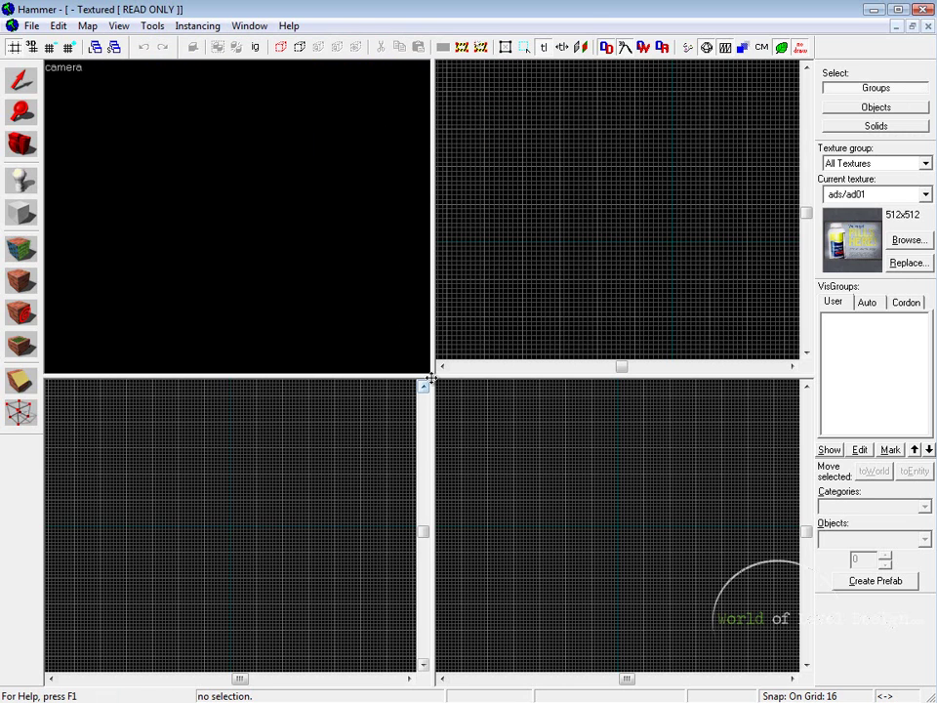
Maximize the camera view, restore the four-view layout, and reposition the dividers between the views.
key("shift+z")
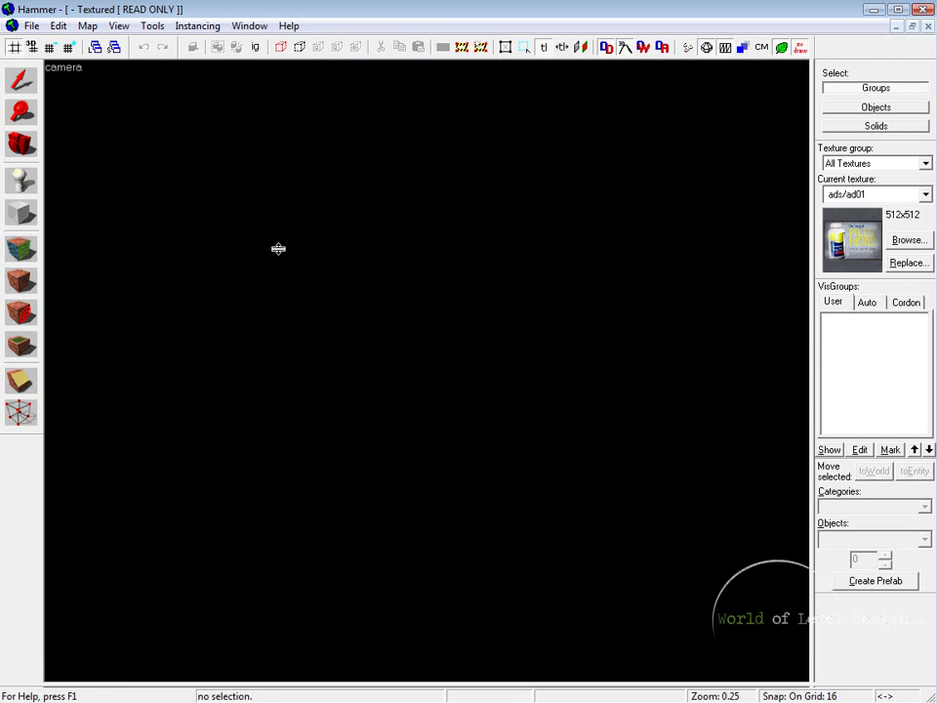
key("shift+z")
left_click_drag(425, 377, 196, 250)
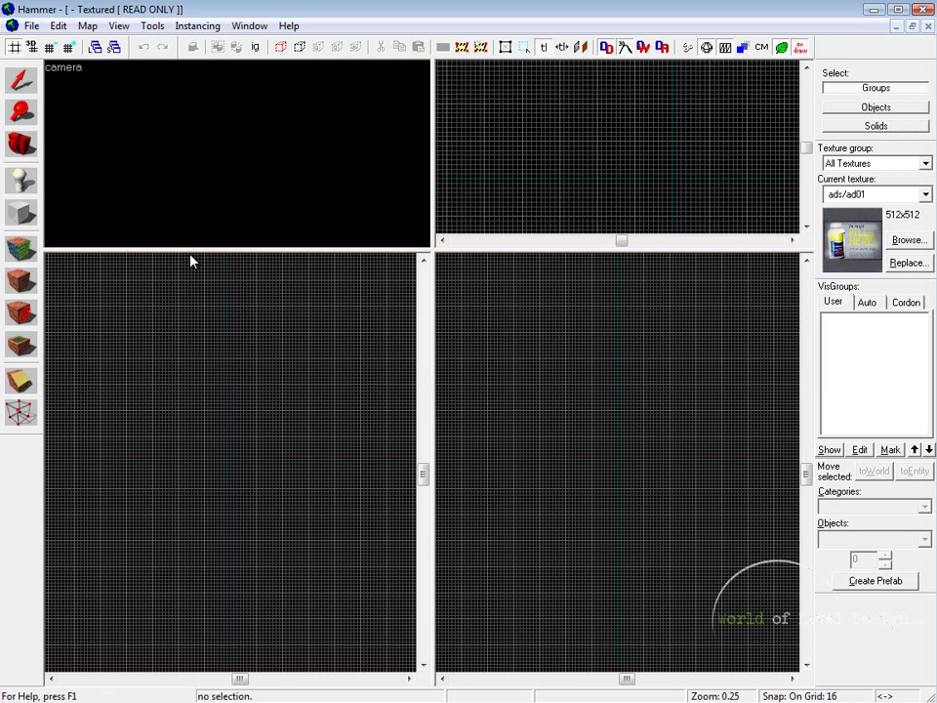
left_click_drag(433, 251, 250, 250)
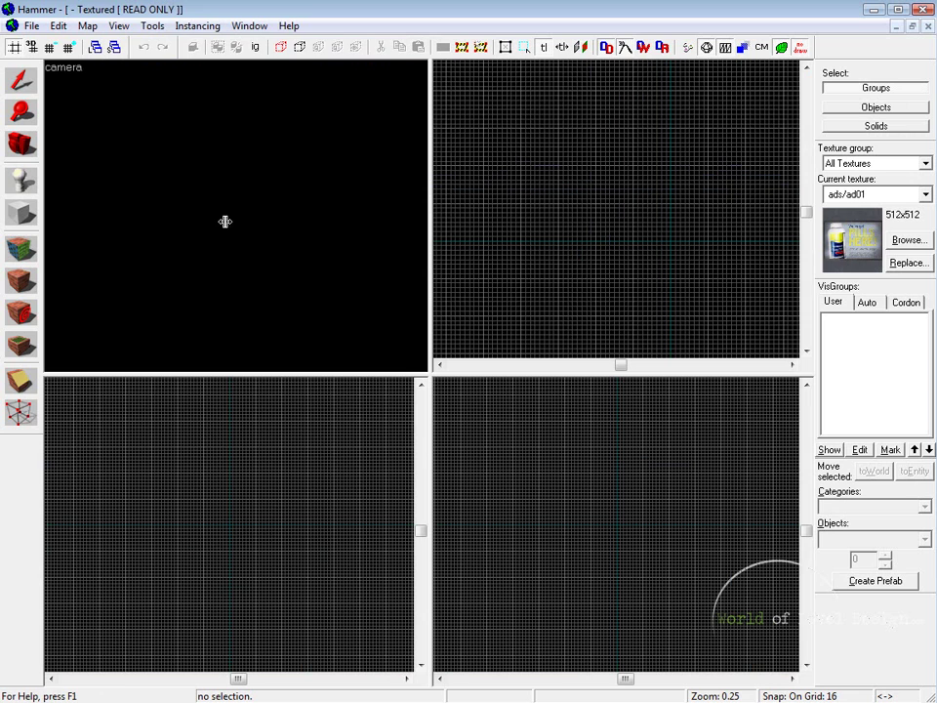
Review the commands for autosizing the four views and choosing 2D or 3D display modes.
left_click(152, 26)
mouse_move(102, 23)
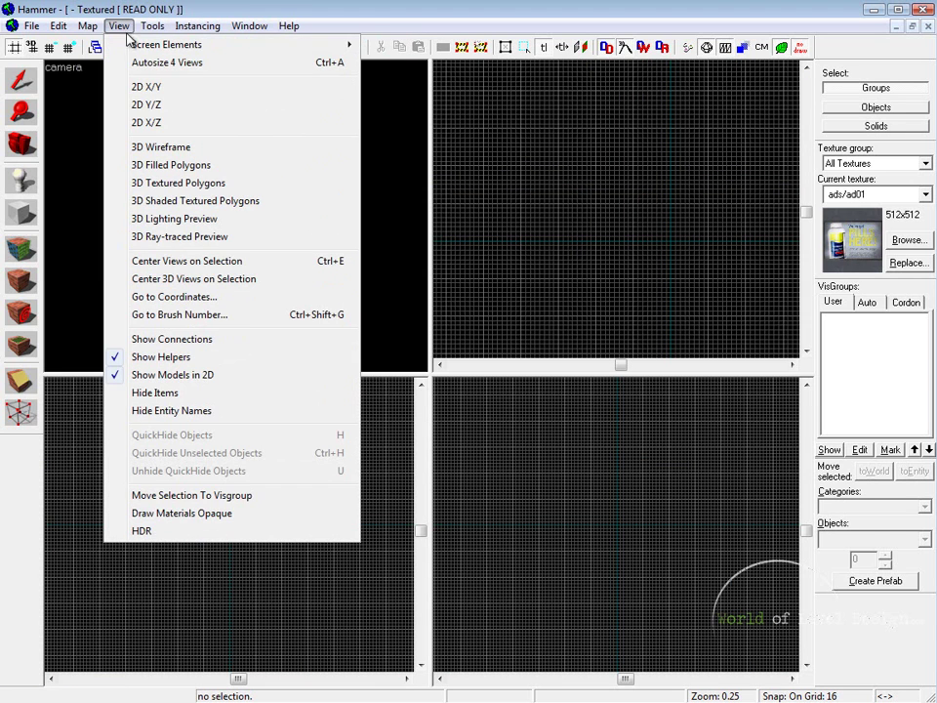
left_click(523, 155)
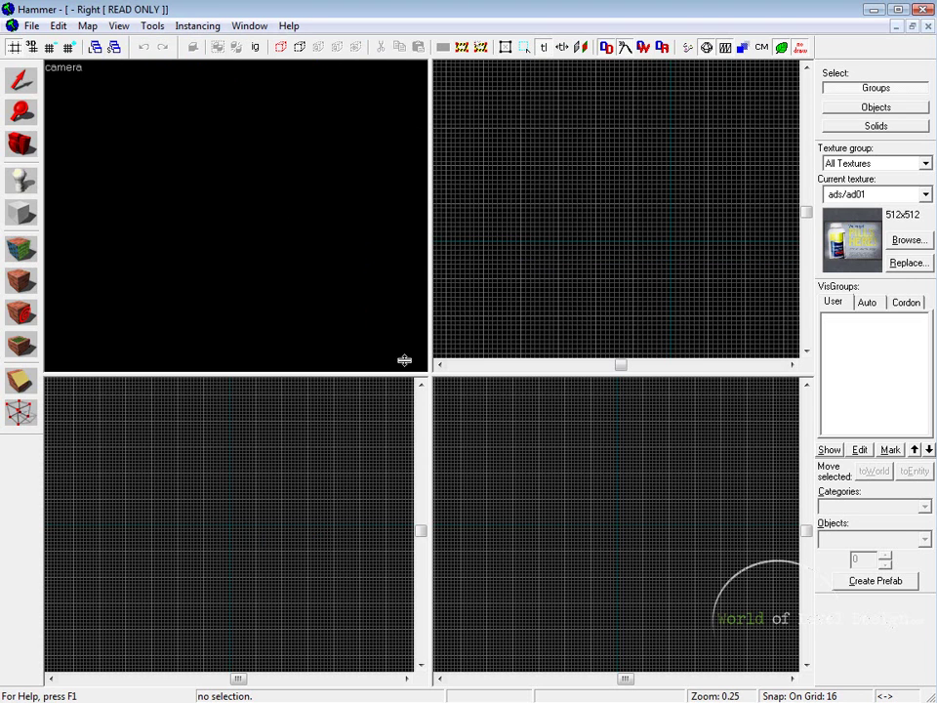
left_click(118, 26)
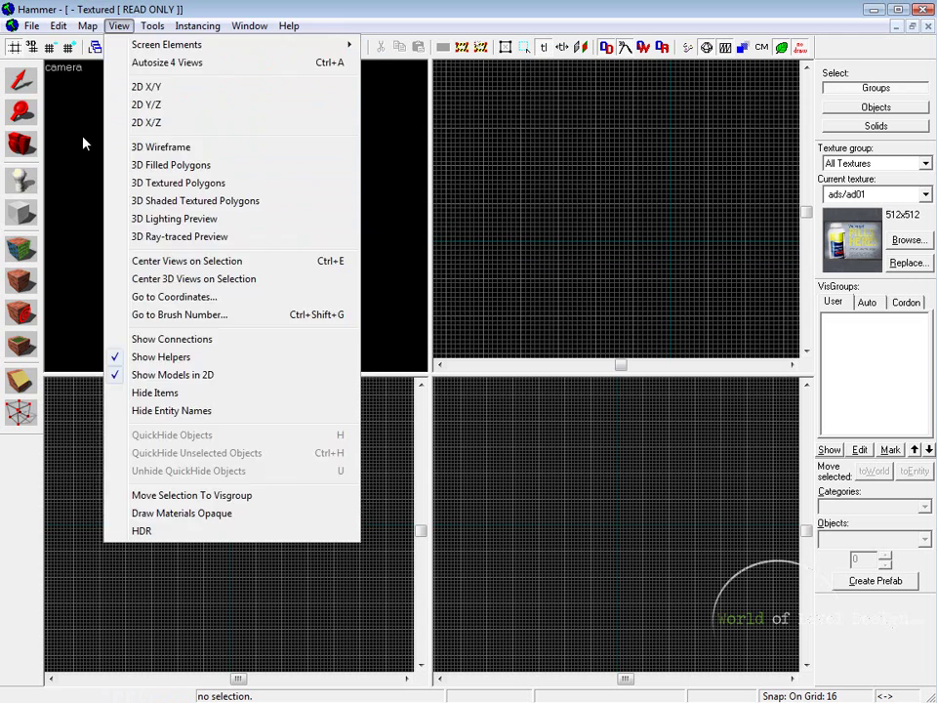
left_click(93, 81)
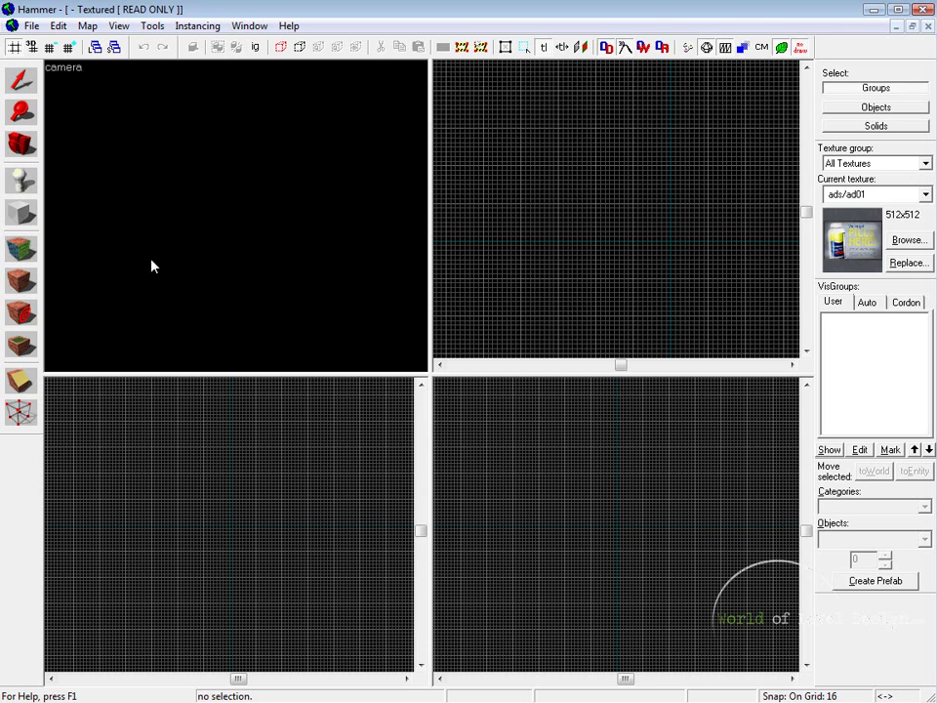
Cycle the camera viewport through the 2D Top and 2D Side views, ending with 3D Wireframe.
left_click(66, 70)
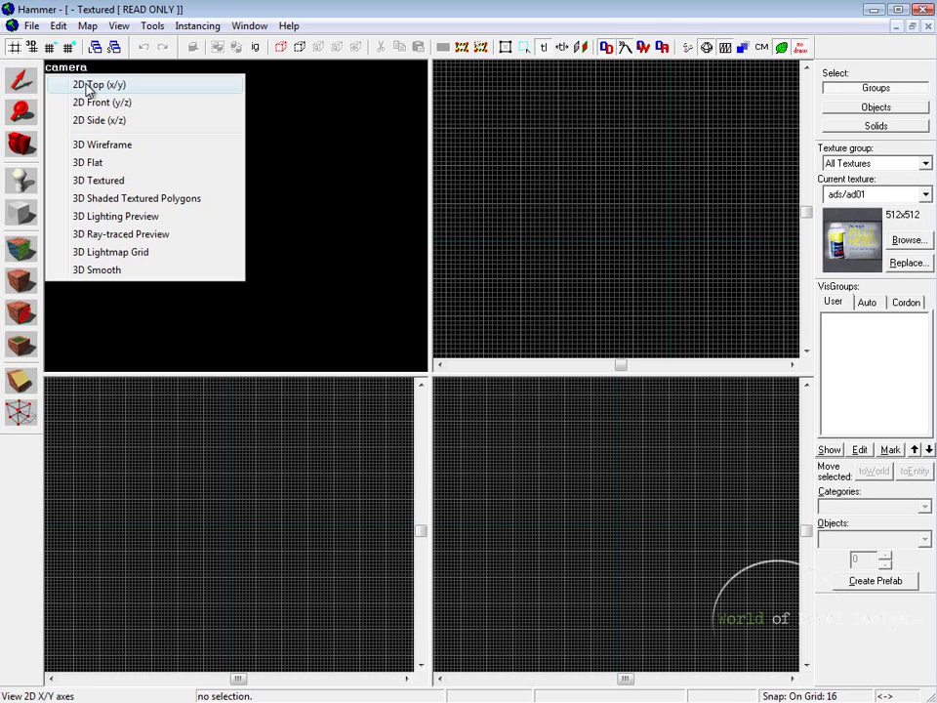
left_click(89, 86)
left_click(62, 70)
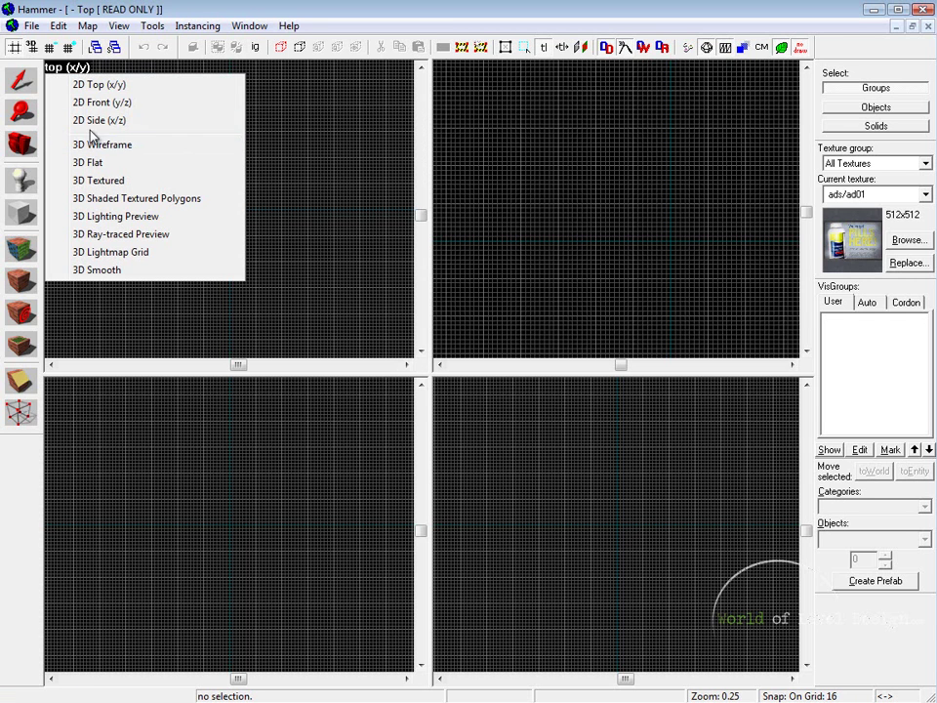
left_click(89, 102)
left_click(91, 122)
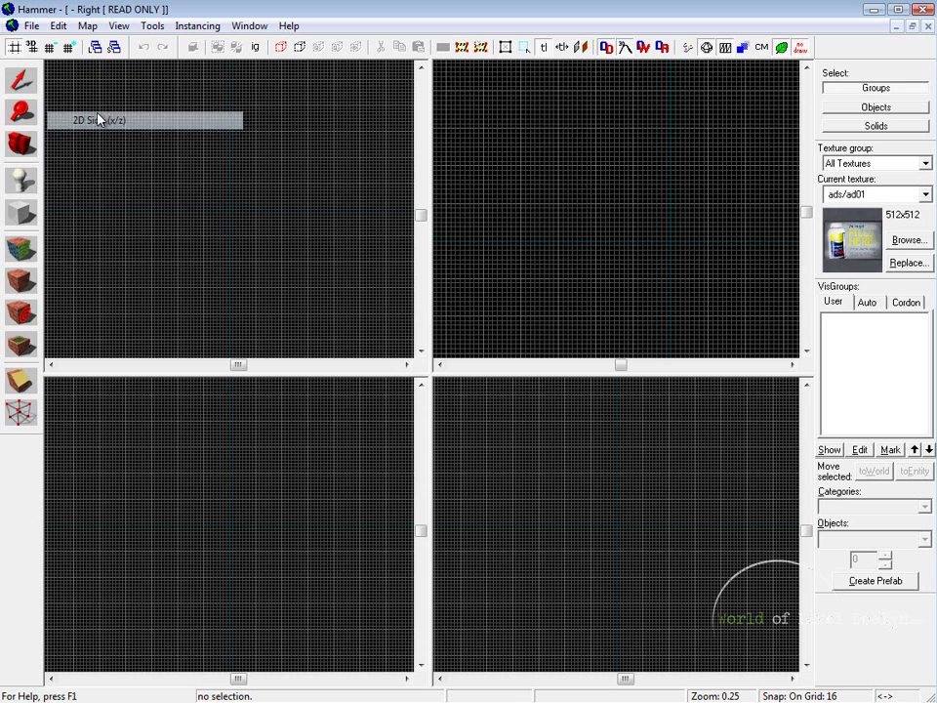
left_click(66, 71)
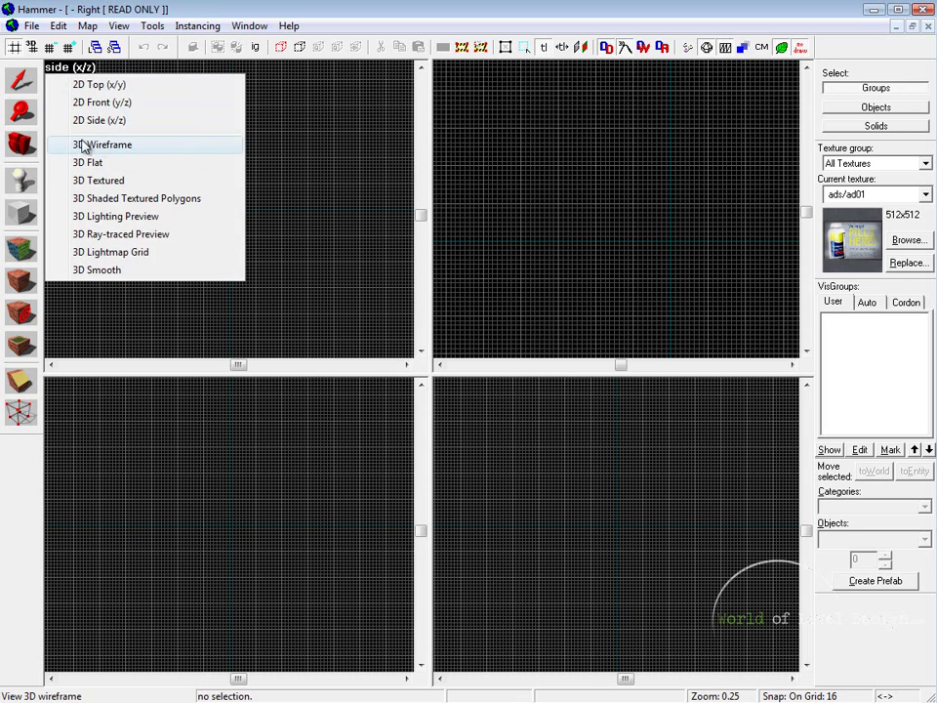
left_click(86, 146)
left_click(63, 69)
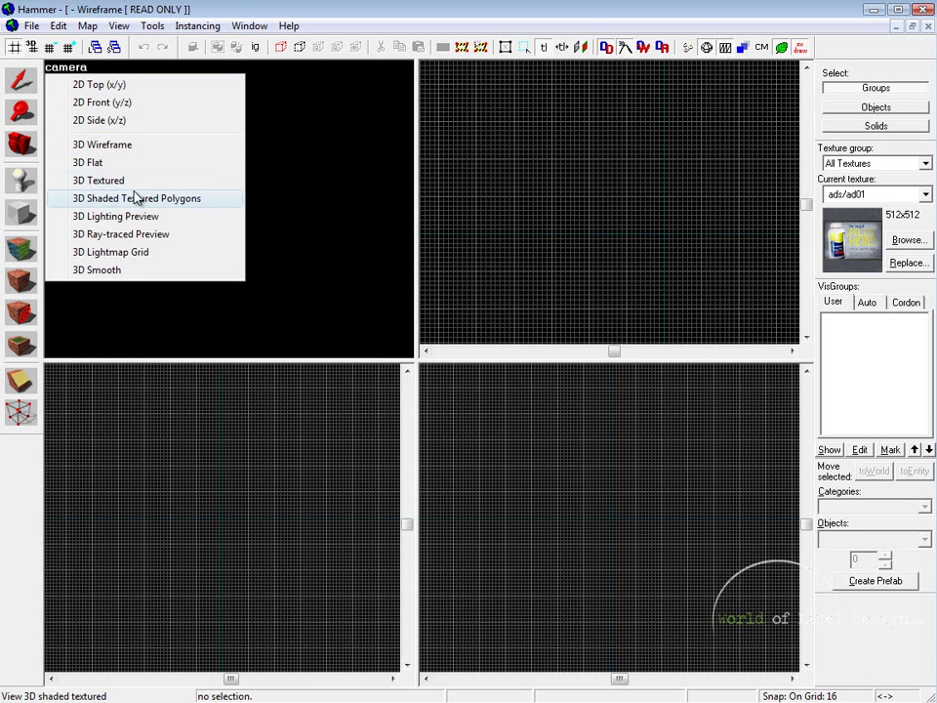
left_click(344, 185)
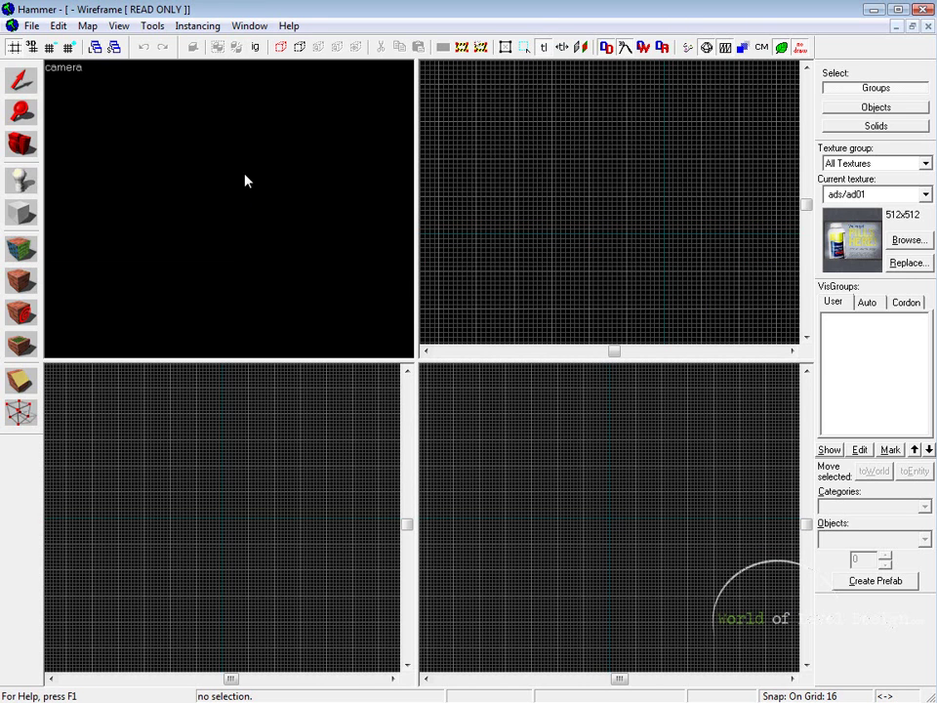
Create a rectangular block brush in the top view and frame it in the camera view.
left_click(21, 212)
left_click_drag(514, 130, 660, 239)
key("Return")
key("s")
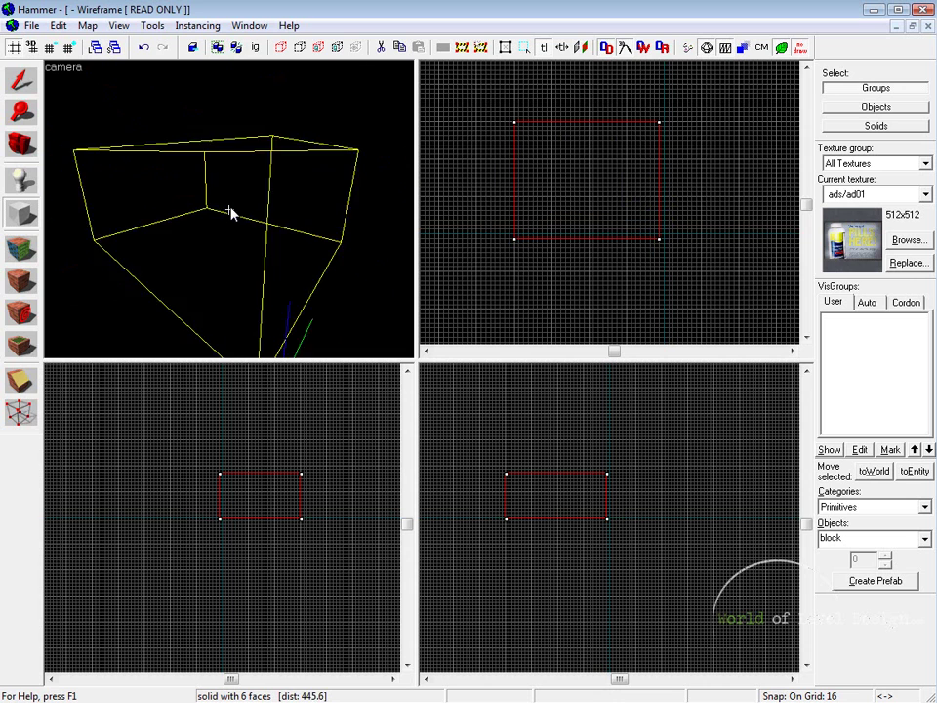
scroll(231, 212, "up", 2)
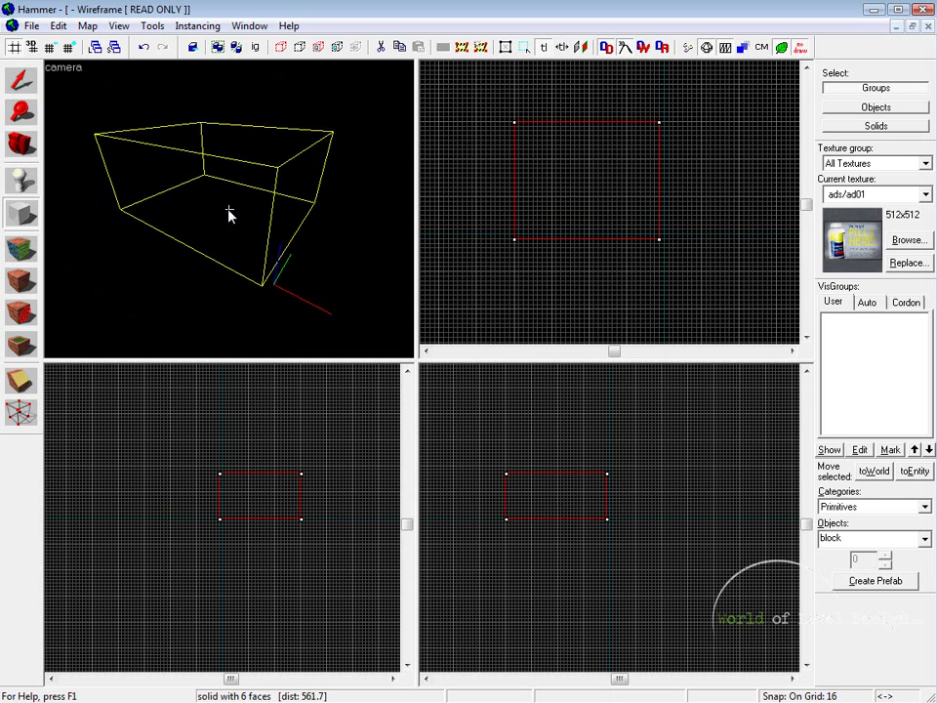
Compare the block in the 3D Wireframe, 3D Flat and 3D Textured display modes of the camera view.
left_click(66, 68)
left_click(102, 144)
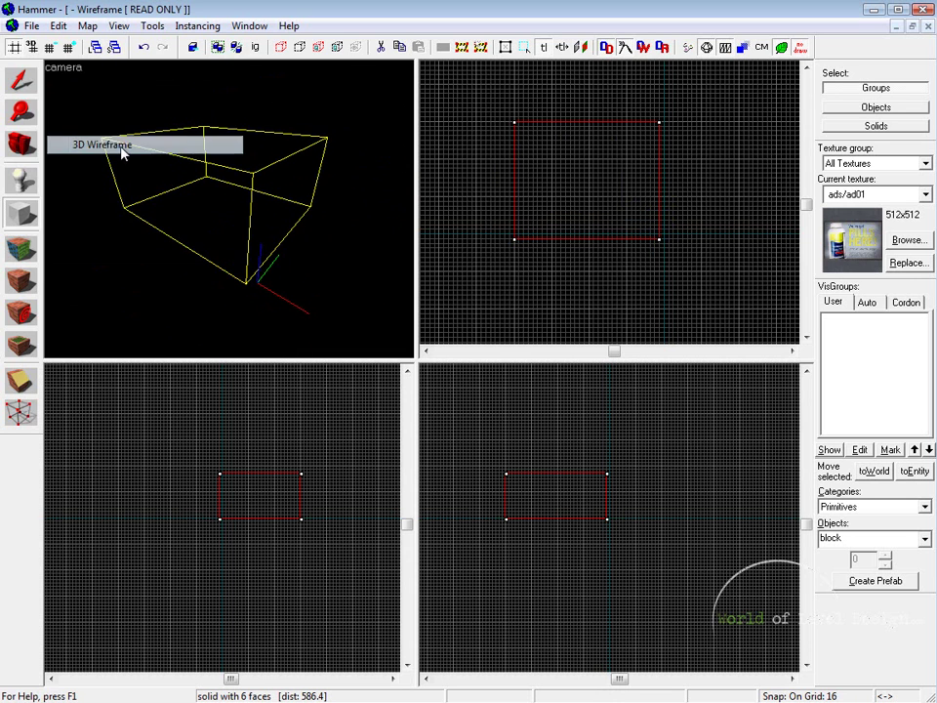
left_click(71, 69)
left_click(94, 166)
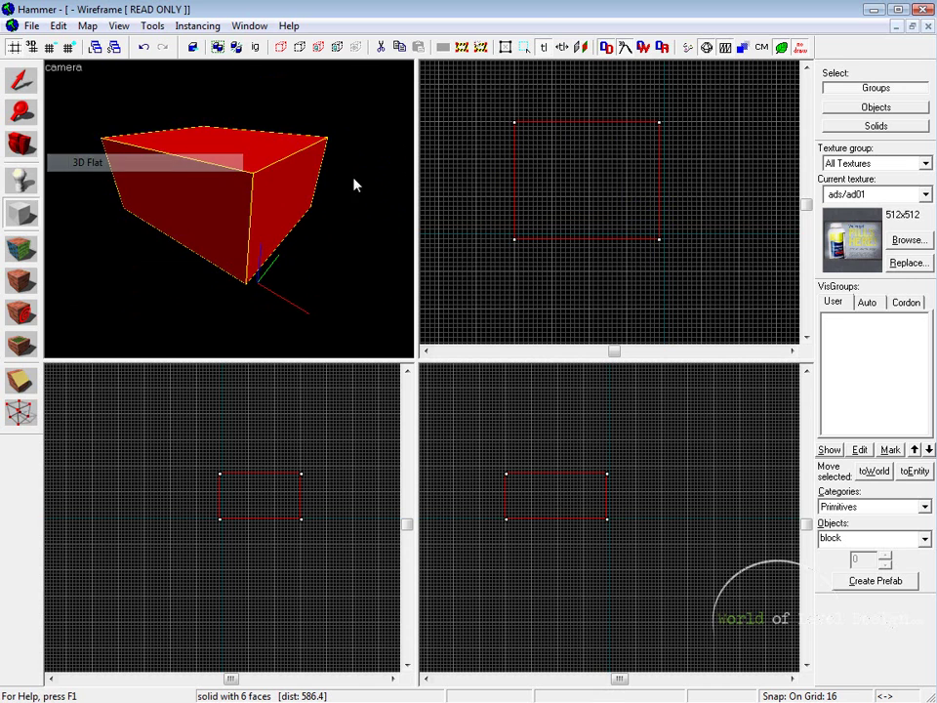
left_click(59, 67)
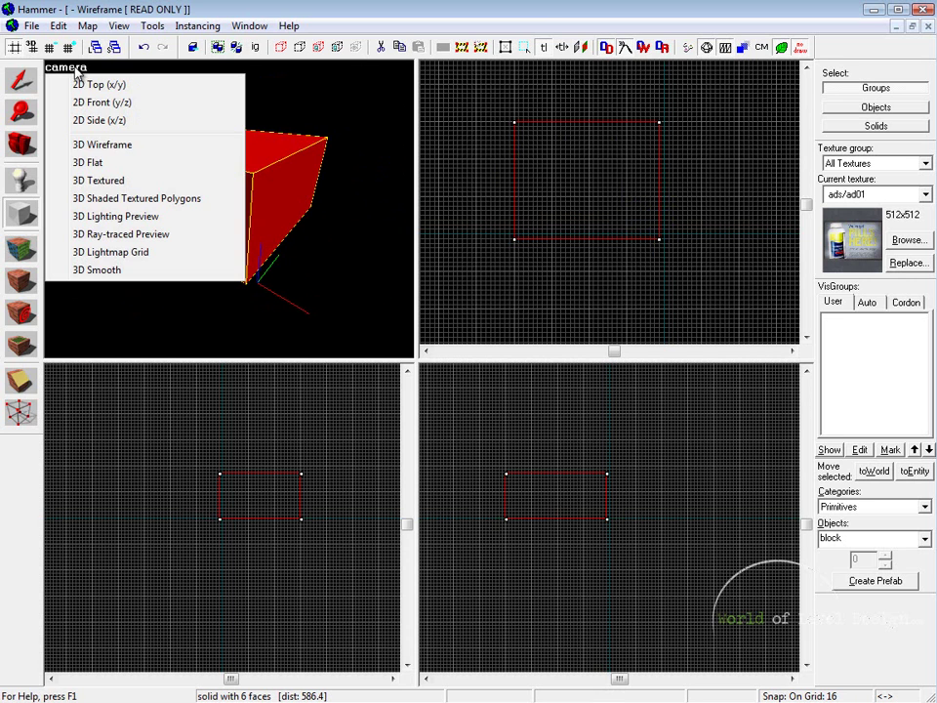
left_click(99, 180)
key("w")
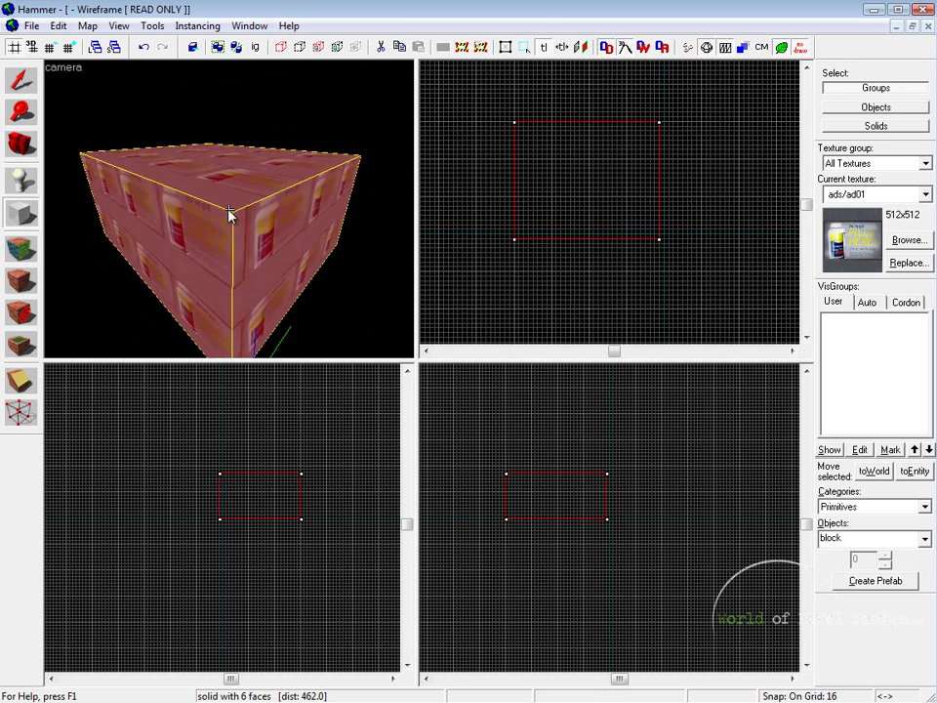
key("d")
key("a")
key("w")
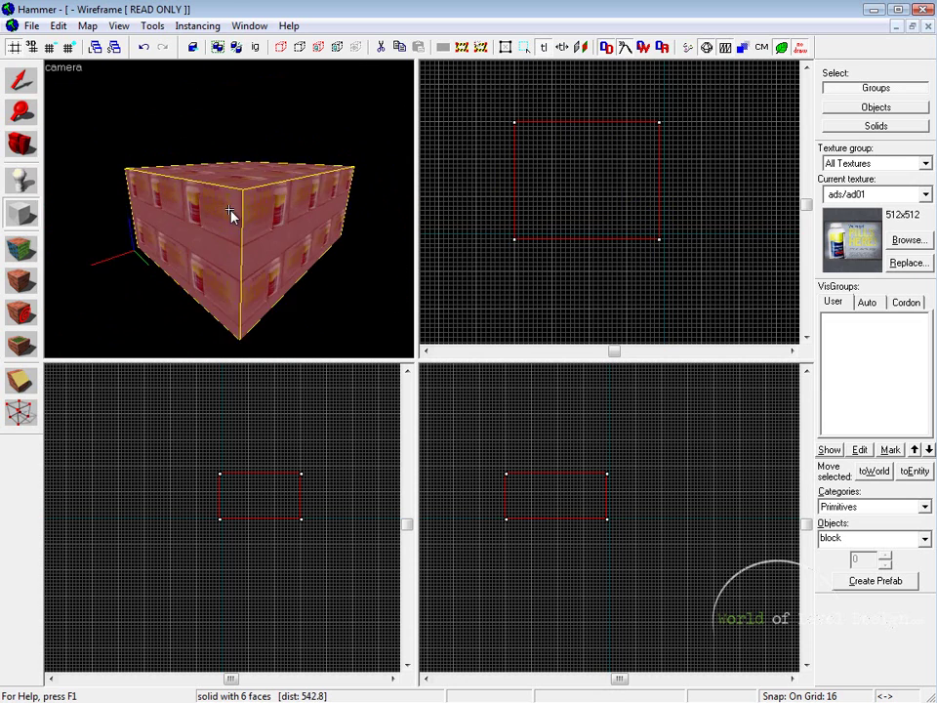
key("s")
key("z")
Display the block in the 3D Lighting Preview, 3D Ray-traced Preview and 3D Lightmap Grid modes.
left_click(61, 68)
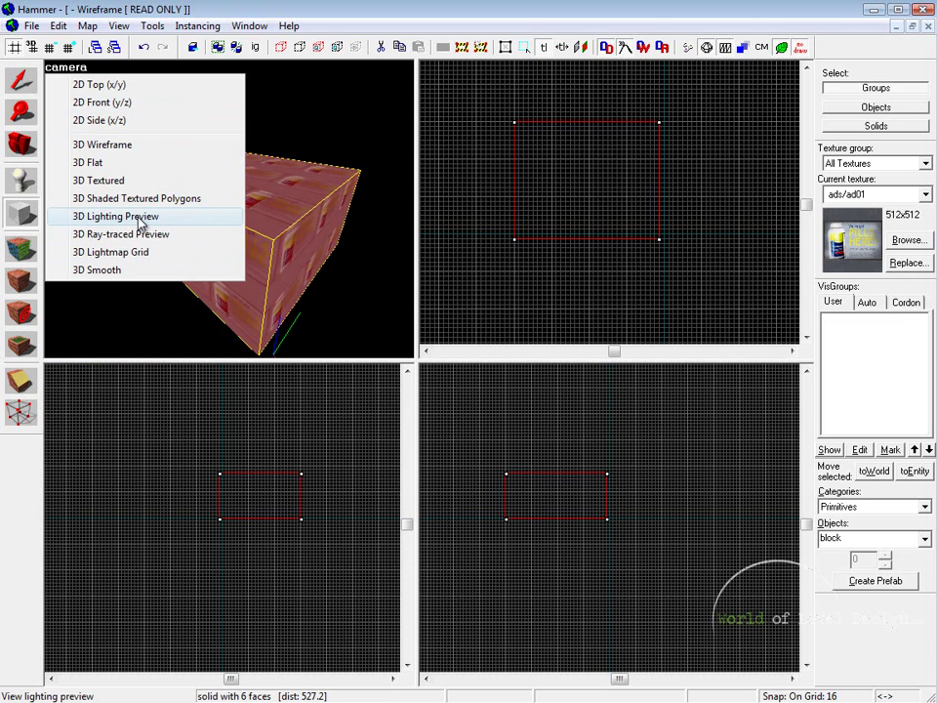
left_click(141, 223)
left_click(65, 67)
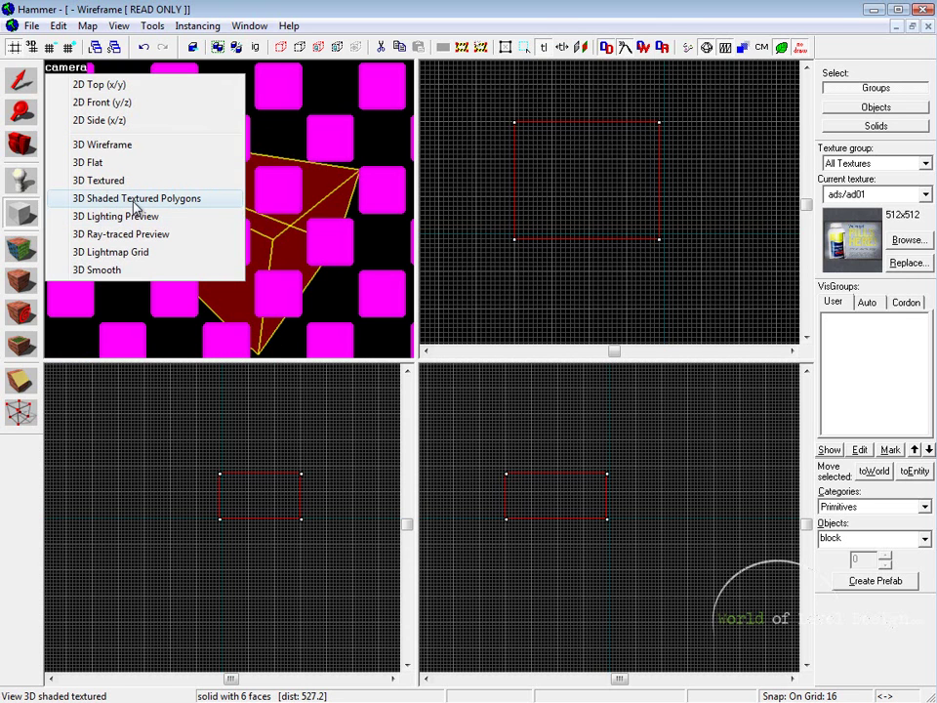
left_click(120, 236)
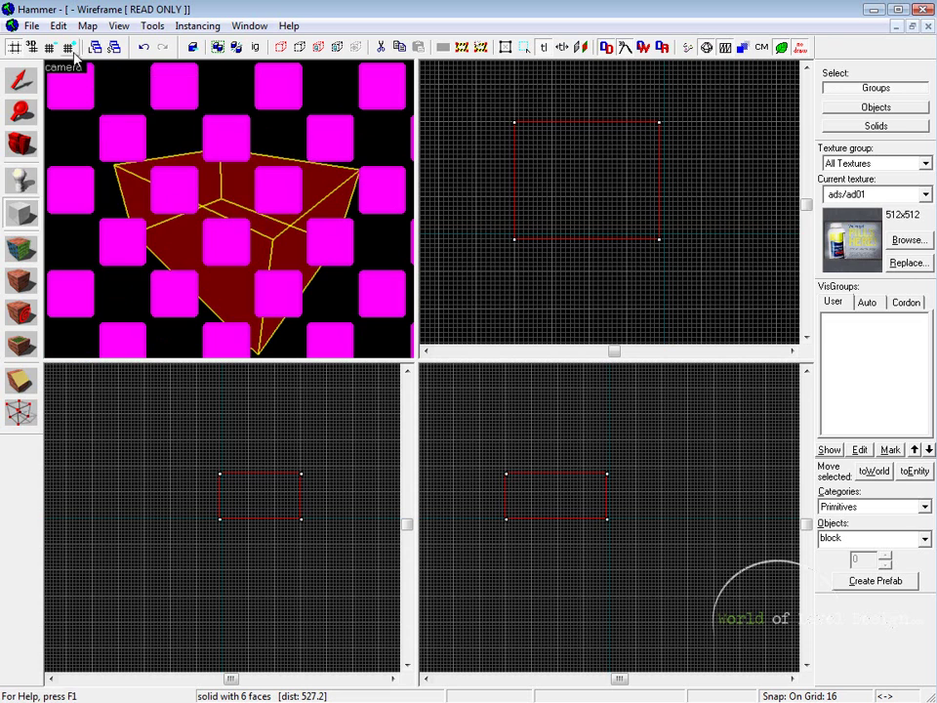
left_click(64, 66)
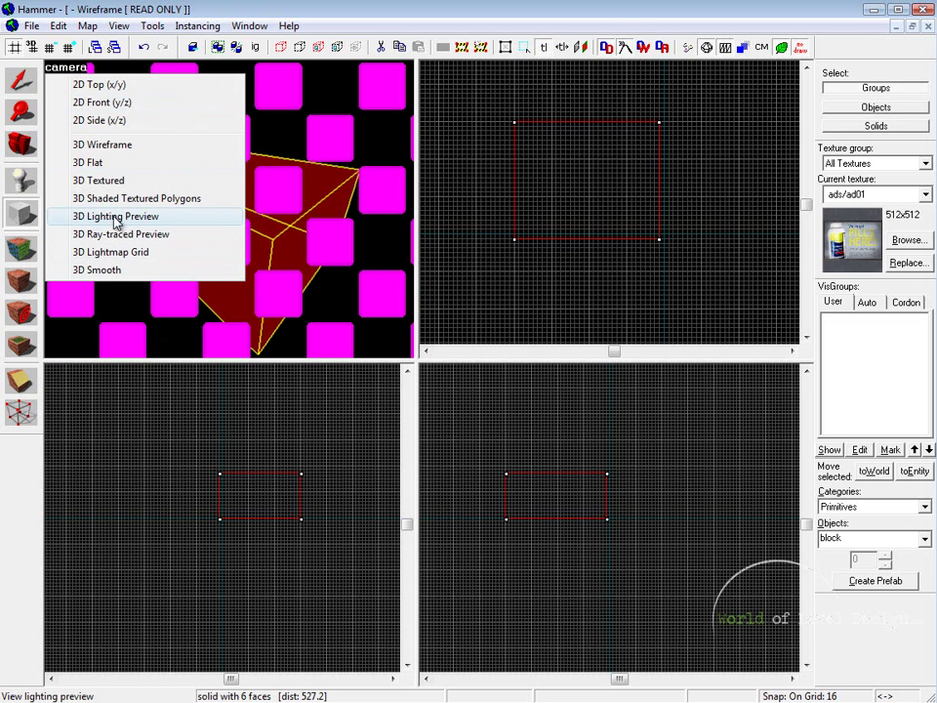
left_click(96, 254)
left_click(64, 69)
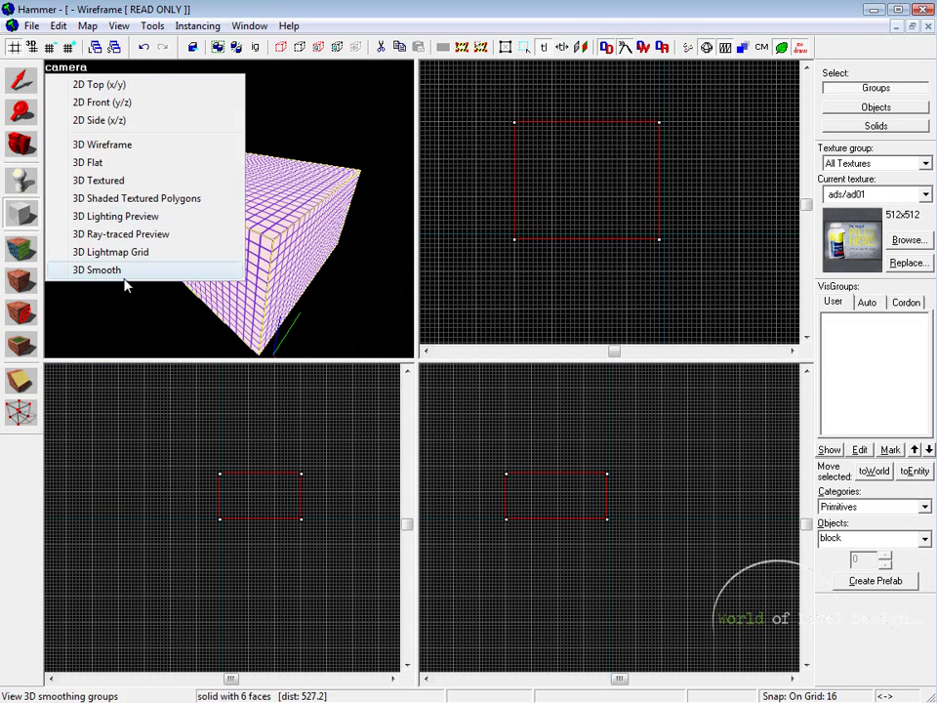
left_click(344, 211)
Fly the camera around the block to examine its lightmap grid from several sides.
key("z")
key("w")
key("a")
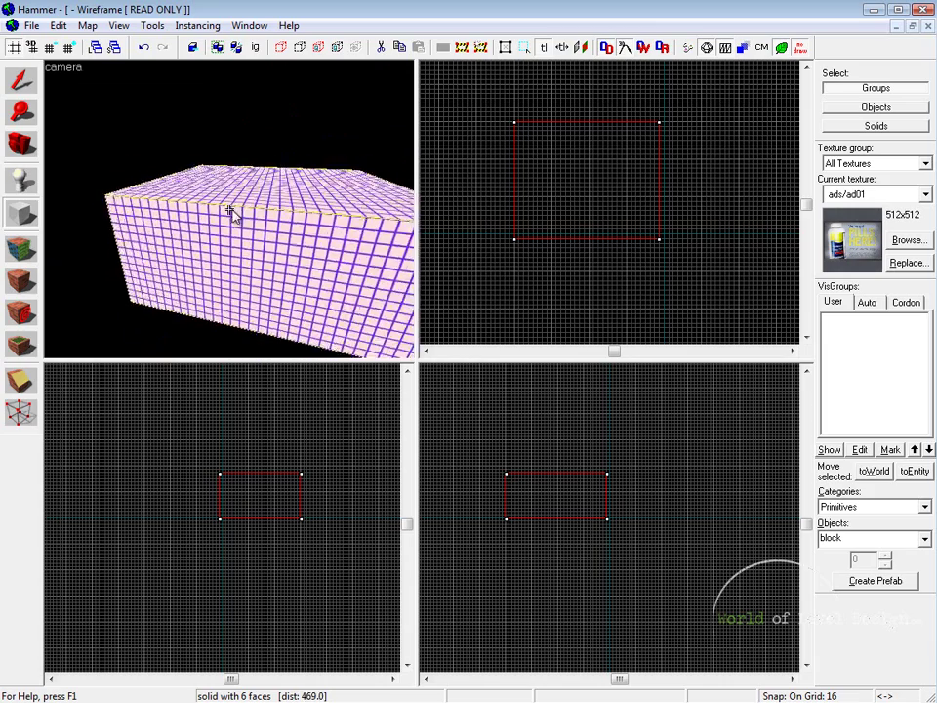
key("s")
key("w")
key("a")
key("s")
key("d")
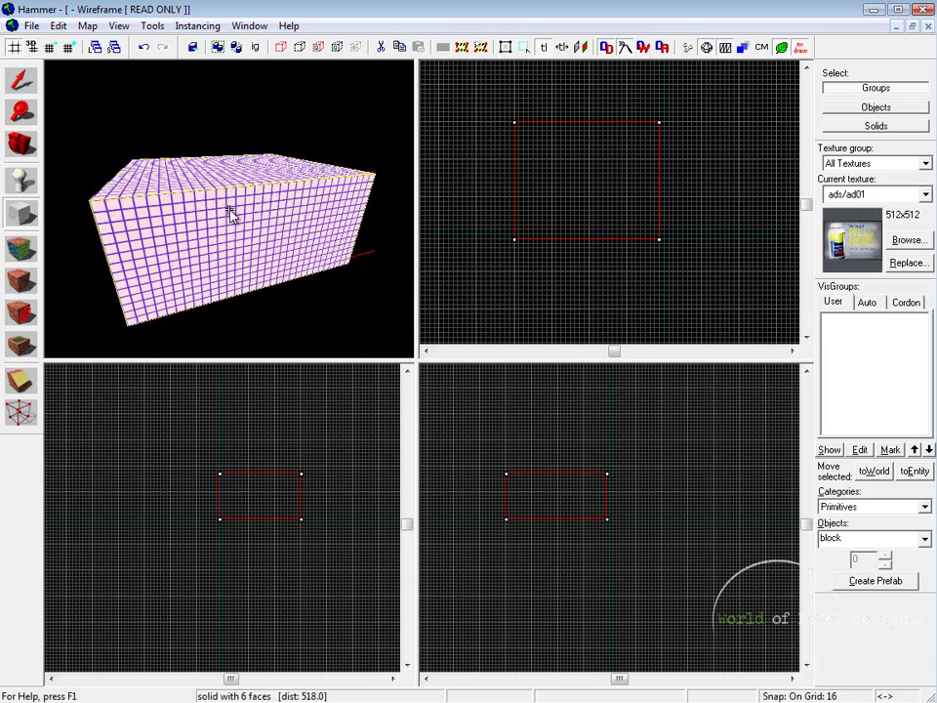
key("a")
key("d")
key("z")
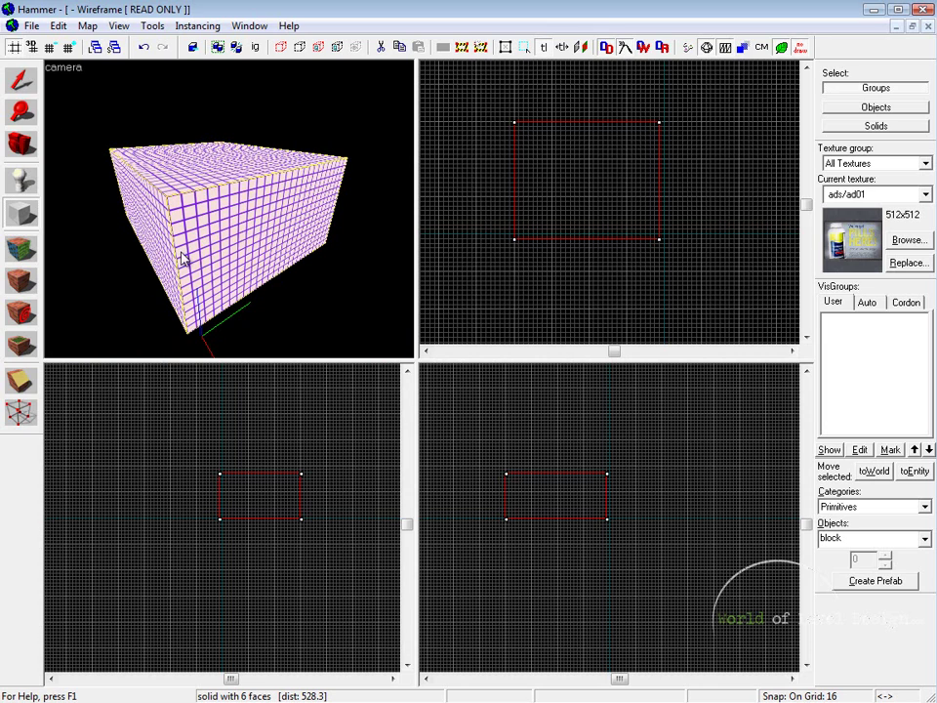
left_click_drag(204, 173, 230, 213)
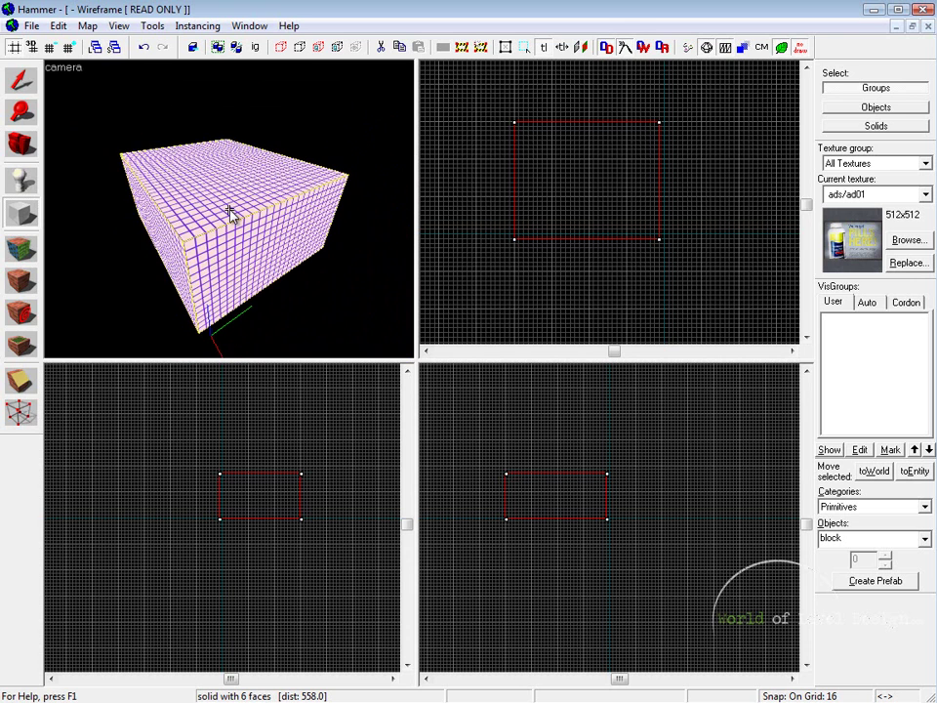
Switch the camera view to 3D Shaded Textured Polygons and examine the block's texture up close and from afar.
left_click(64, 69)
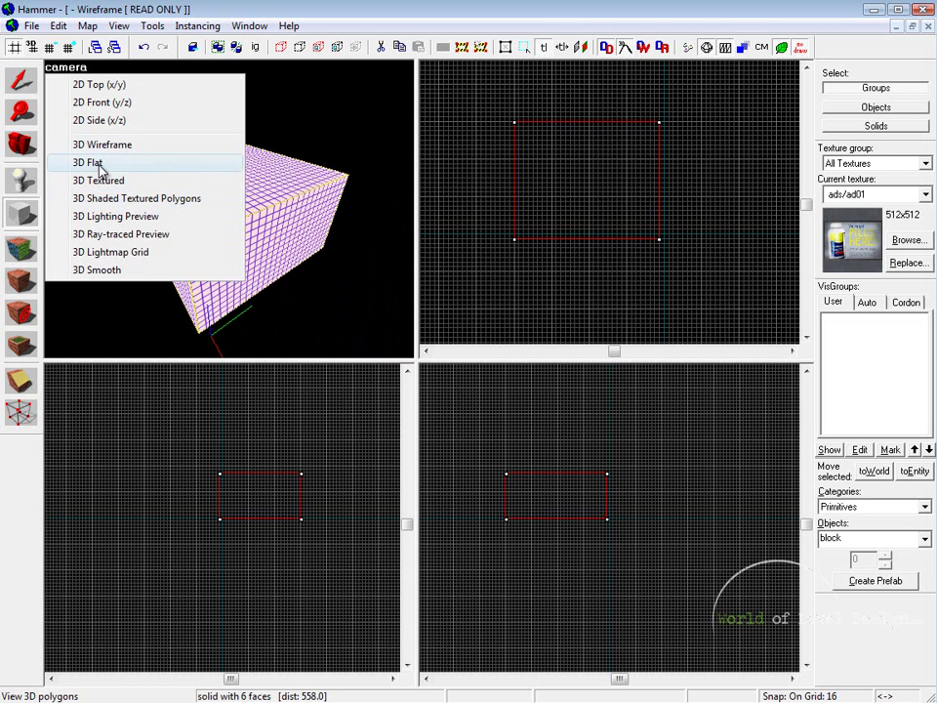
left_click(157, 199)
key("z")
key("w")
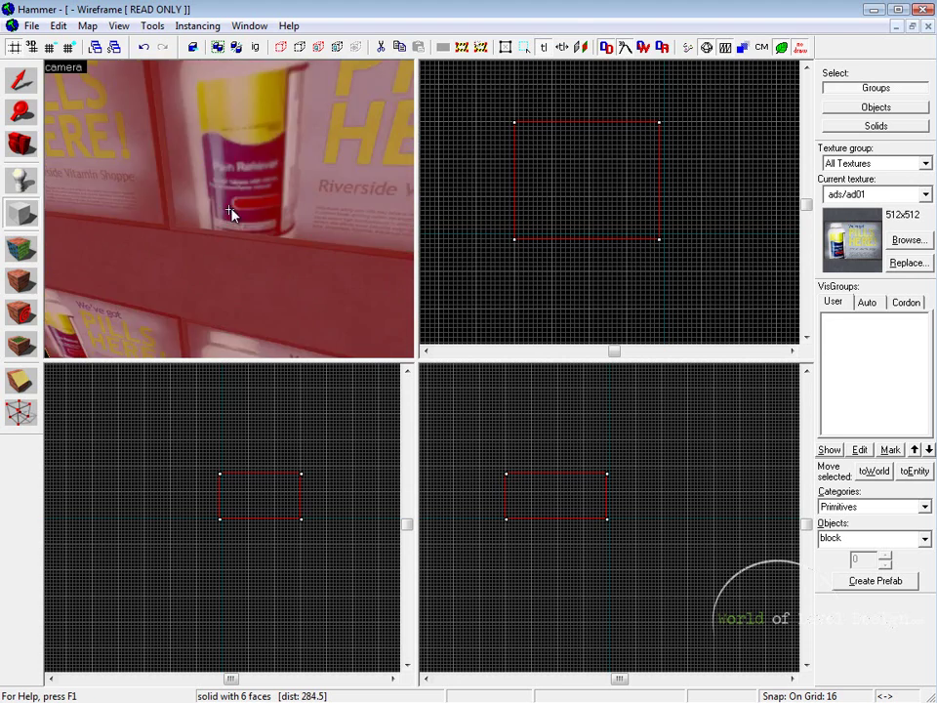
key("s")
key("Down")
Center the 3D views on the selected block and back the camera away until the whole block is in frame.
left_click(118, 25)
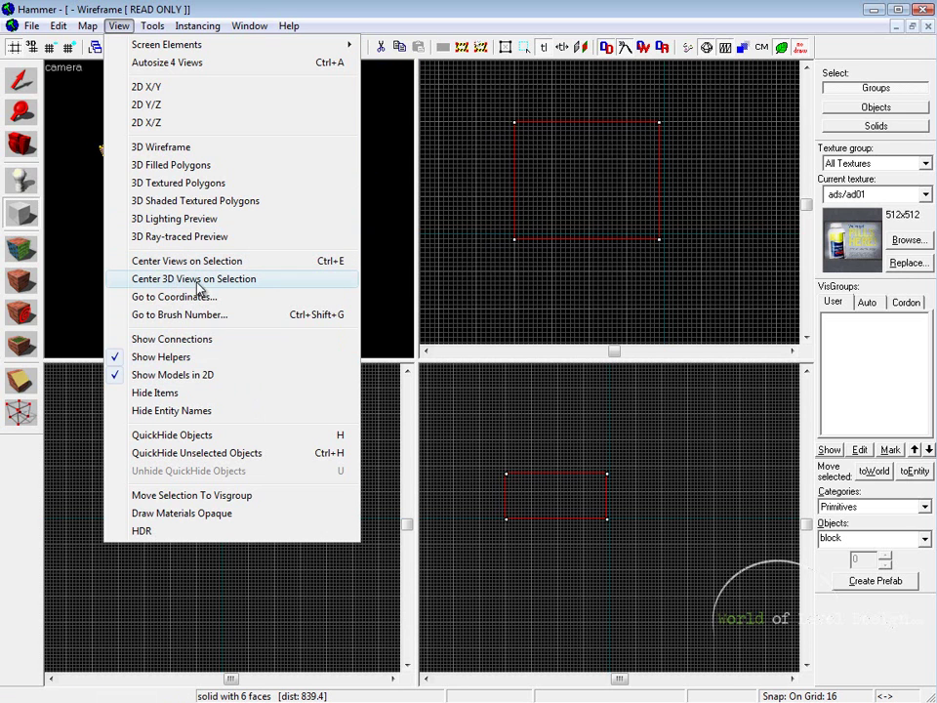
left_click(248, 279)
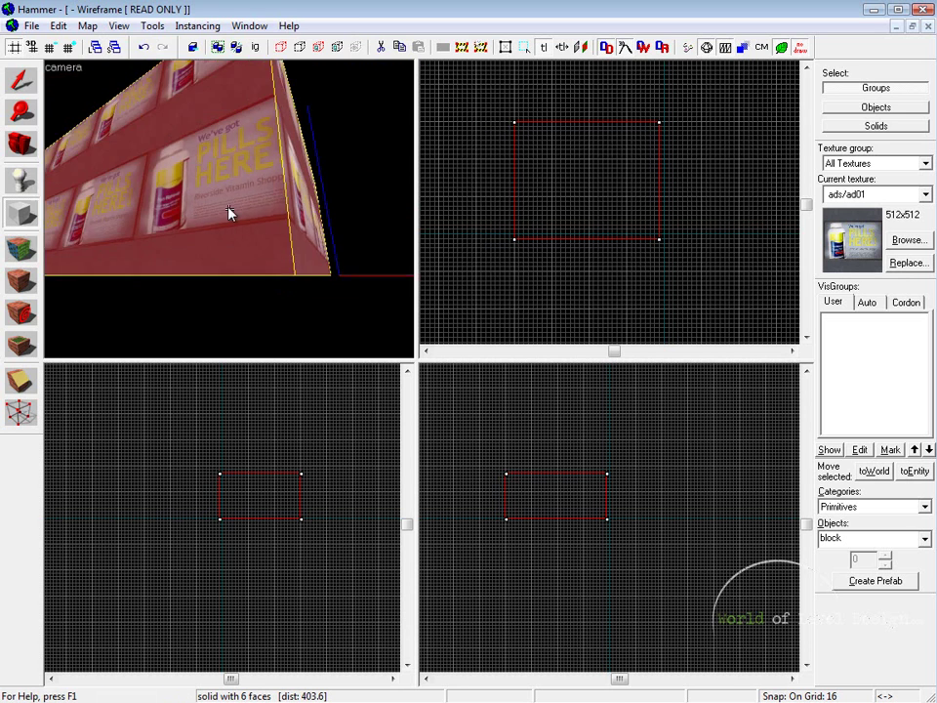
key("s")
key("z")
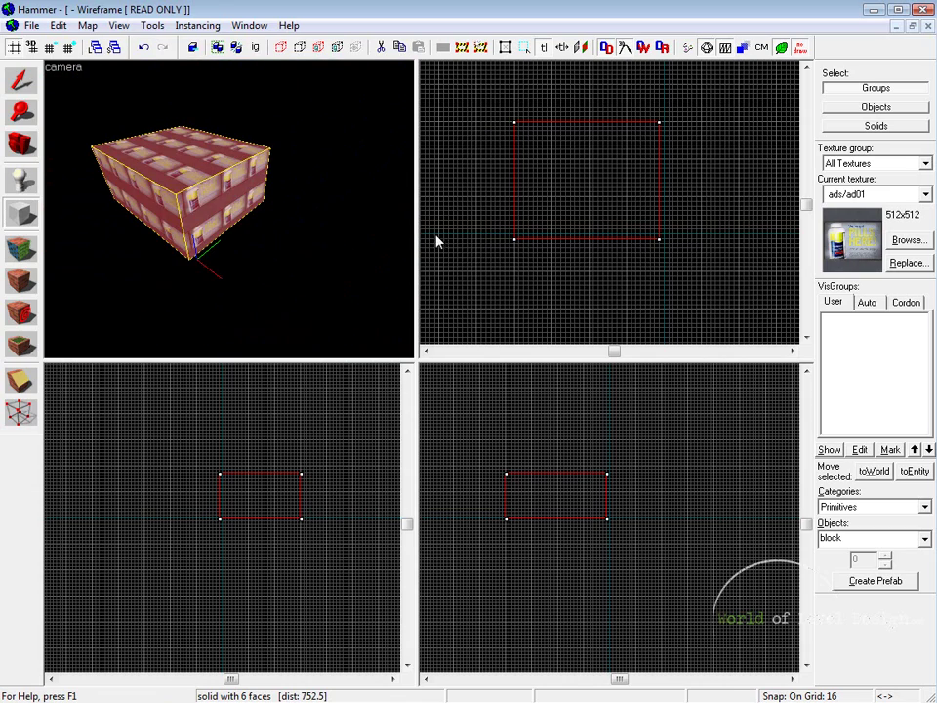
Pan the 2D views away from the block and center all views on the selected block again.
middle_click_drag(531, 200, 705, 265)
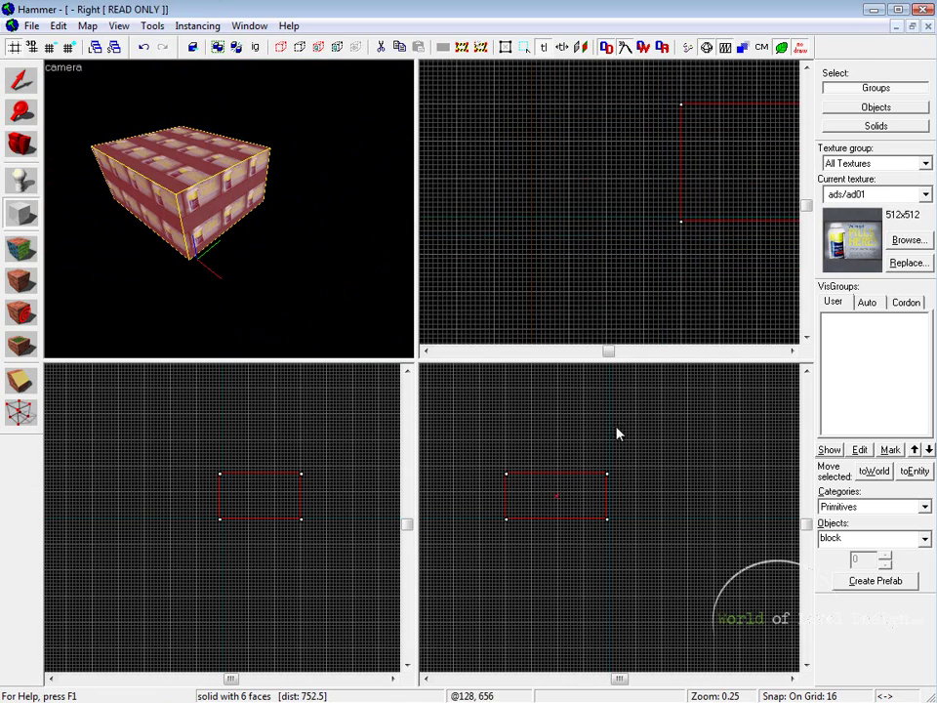
key("ctrl+e")
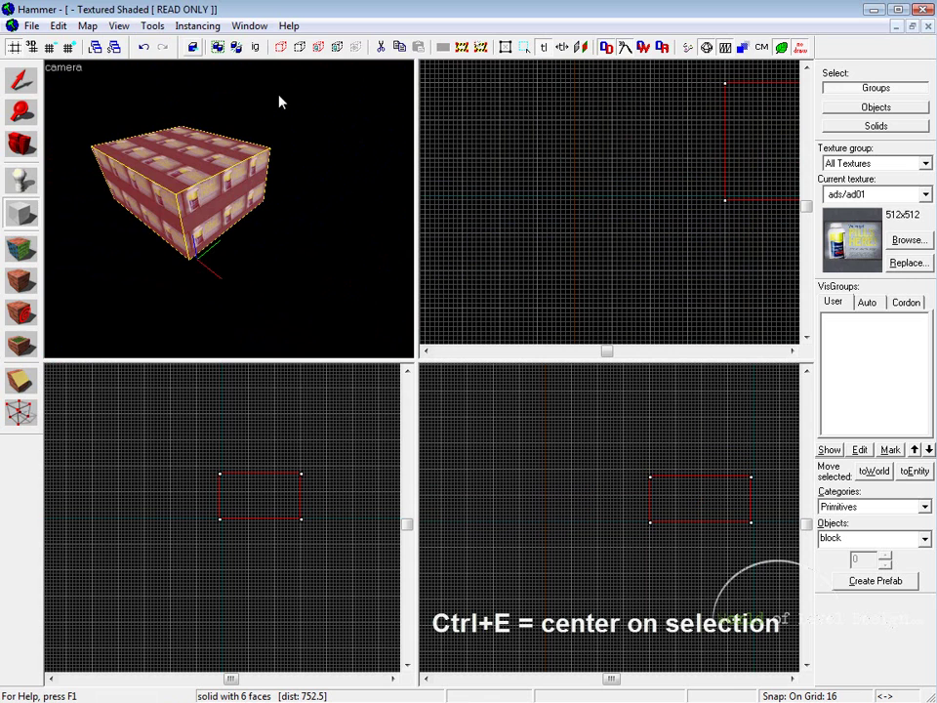
left_click(153, 25)
mouse_move(126, 32)
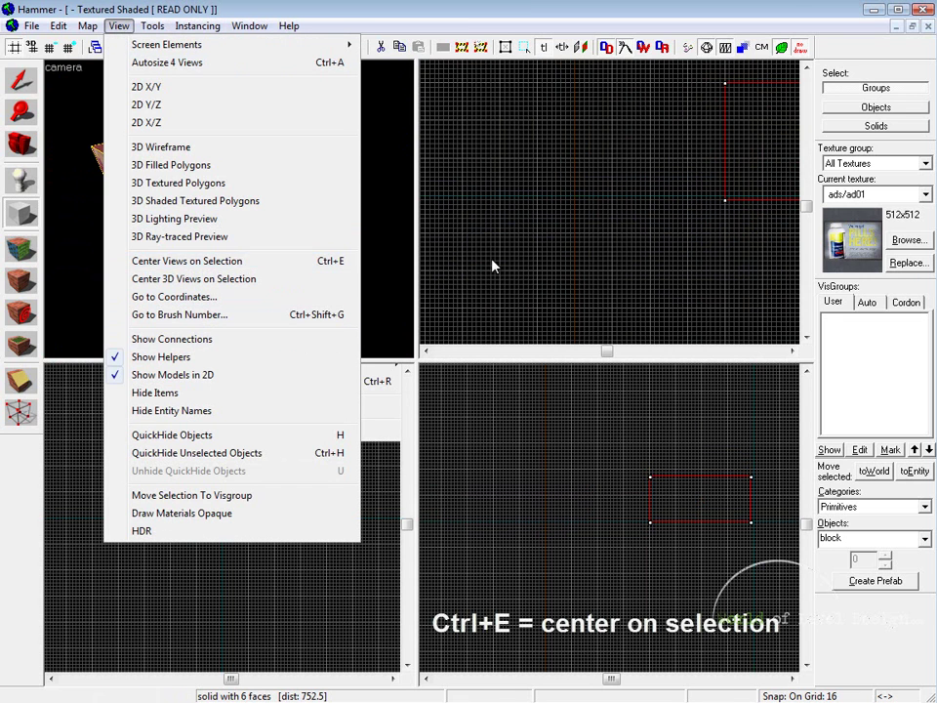
left_click(656, 242)
key("ctrl+e")
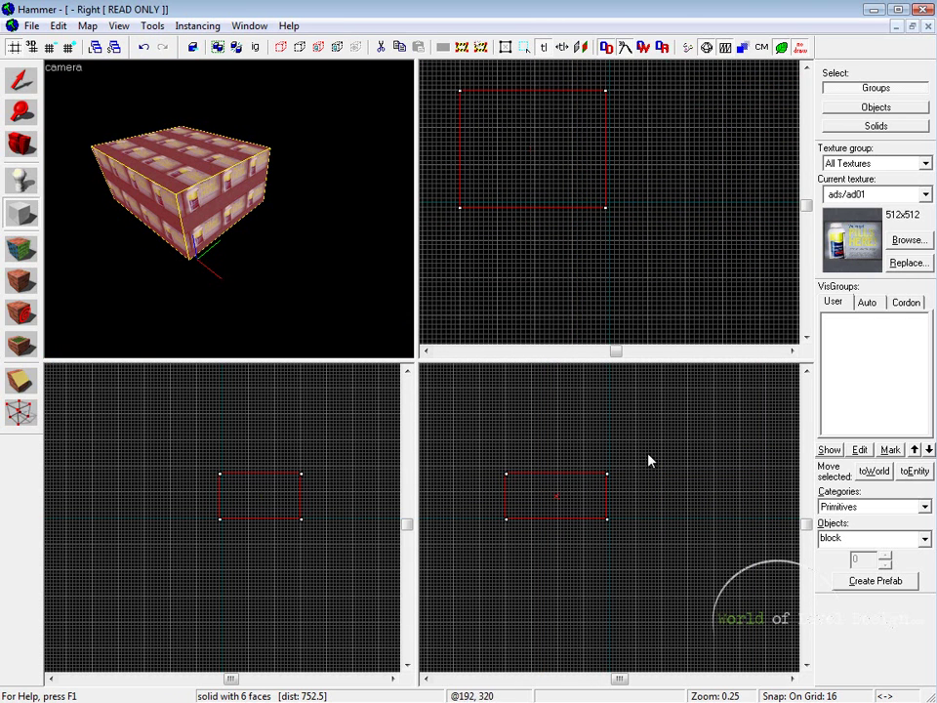
left_click(120, 28)
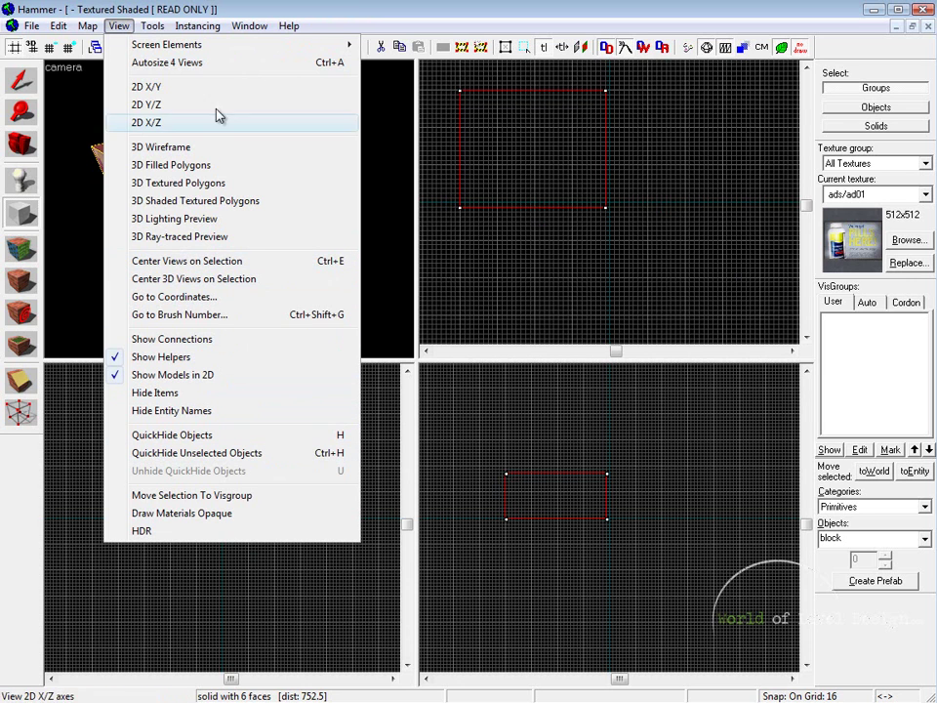
mouse_move(151, 27)
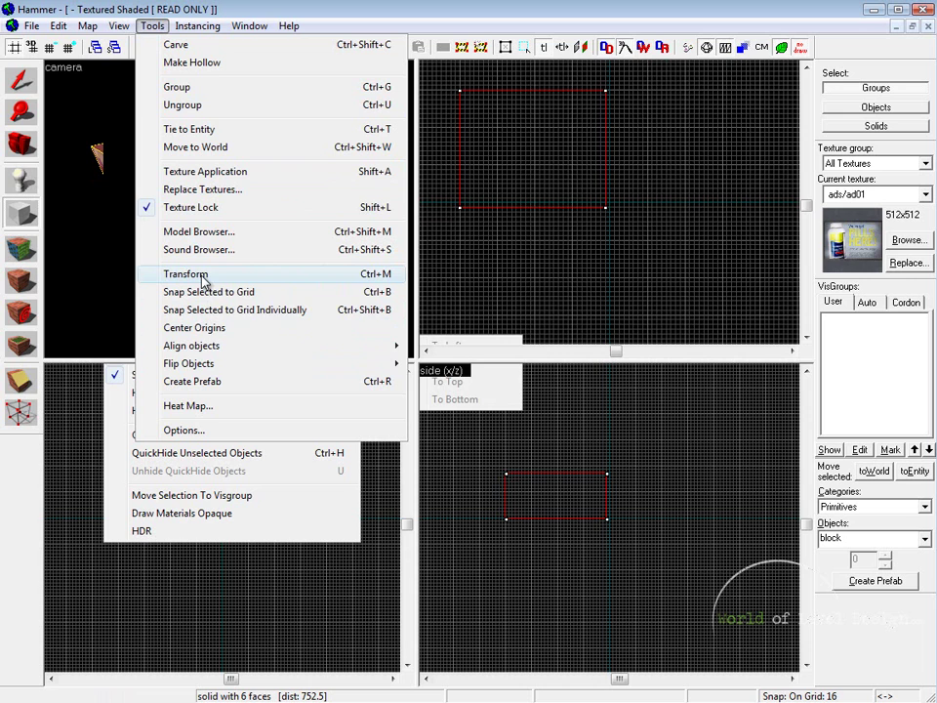
mouse_move(207, 370)
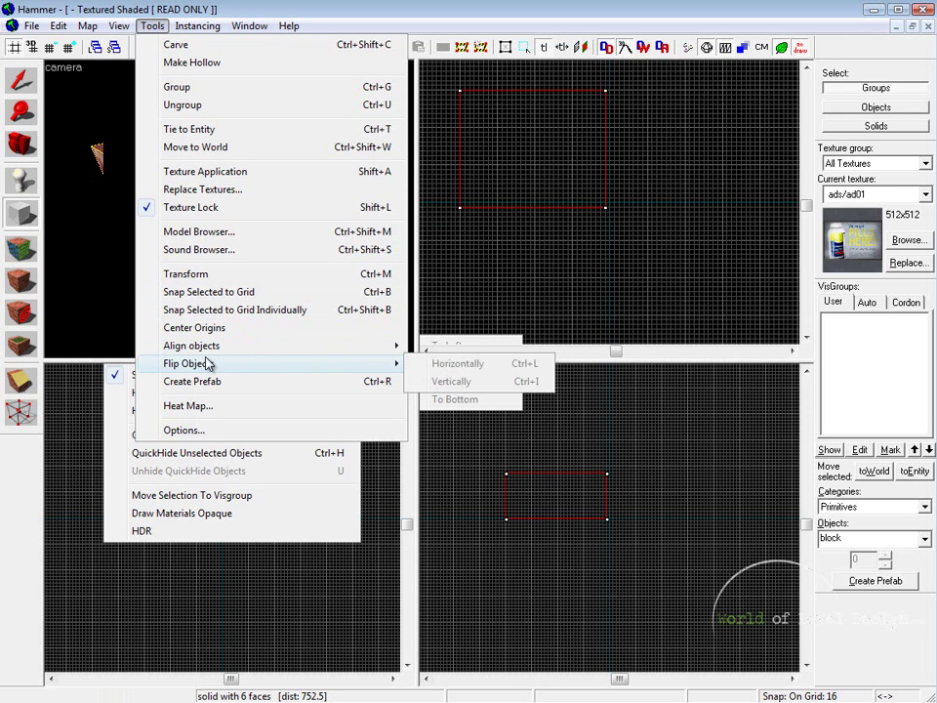
mouse_move(197, 29)
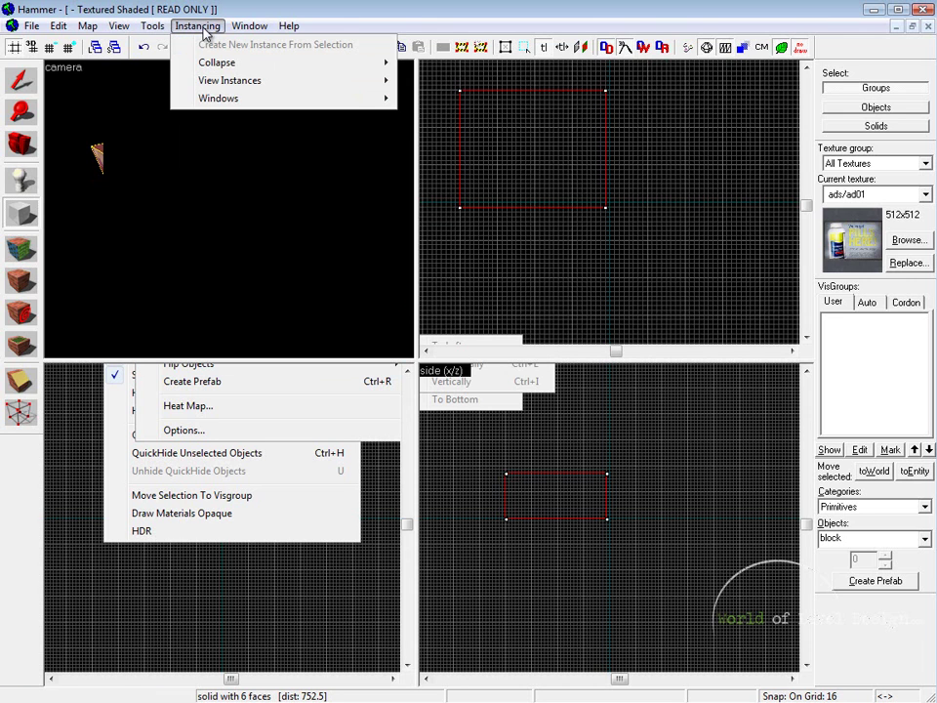
mouse_move(163, 82)
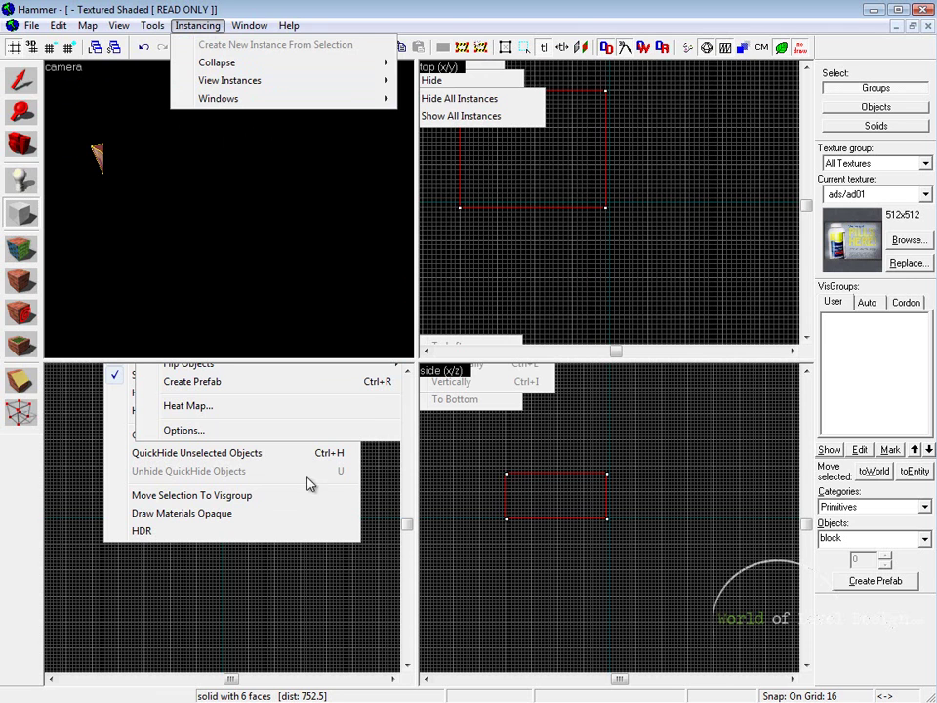
mouse_move(252, 33)
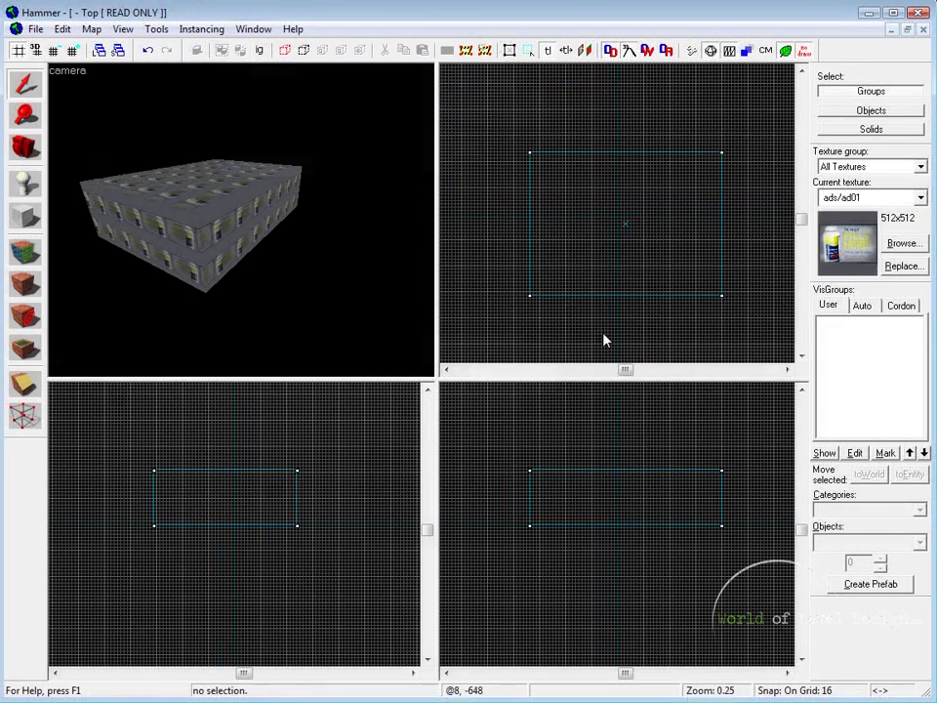
Open the Configure Hammer options and examine the General, 2D views, 3D views and Materials settings.
left_click(156, 29)
left_click(183, 435)
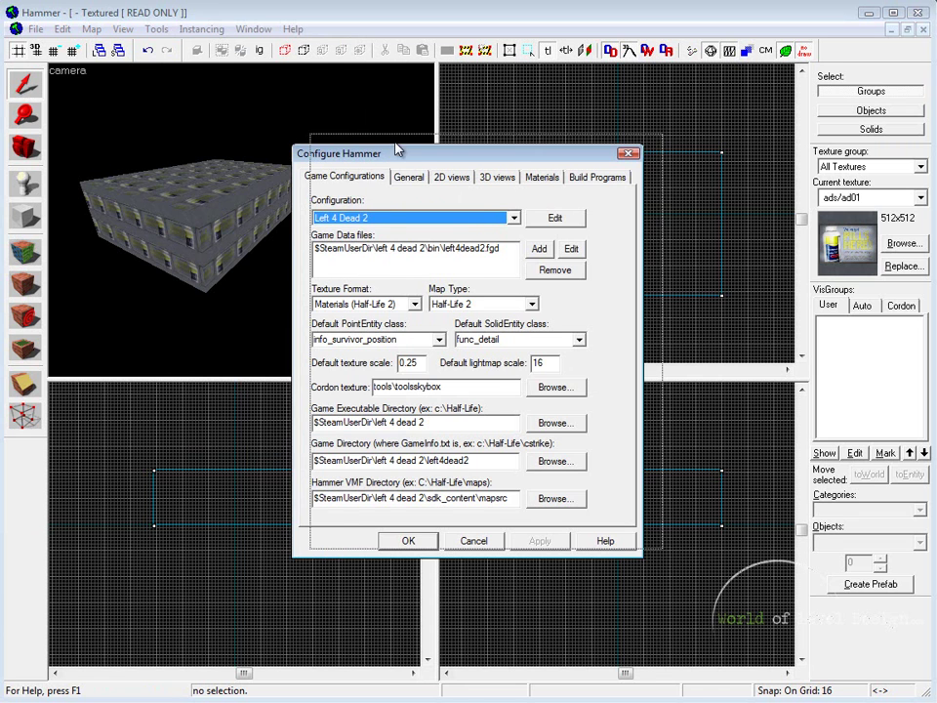
left_click_drag(398, 149, 416, 139)
left_click(430, 168)
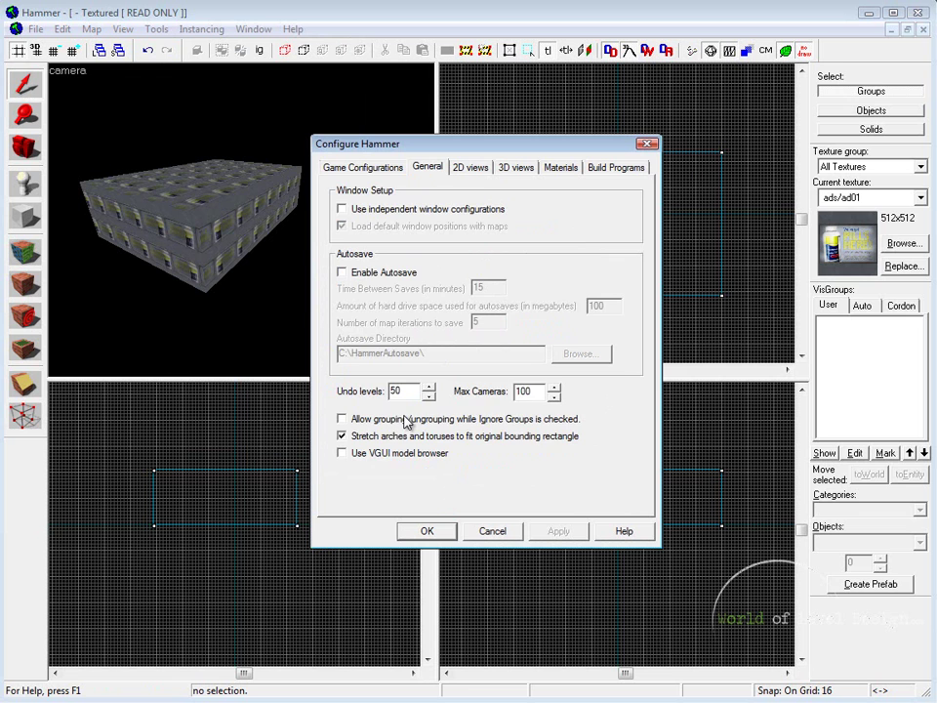
left_click(470, 167)
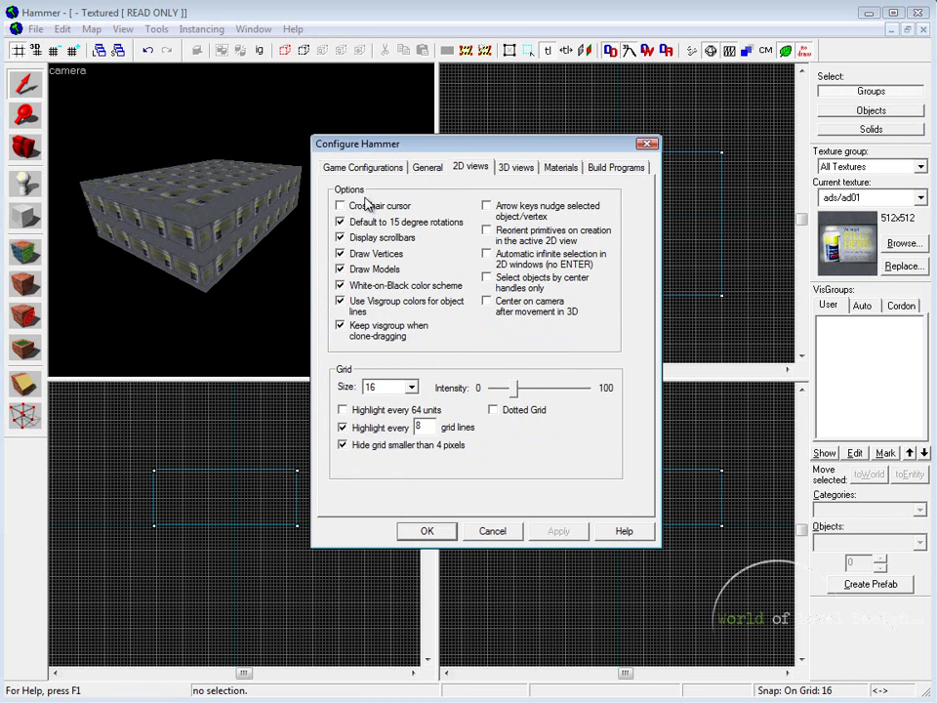
left_click(516, 167)
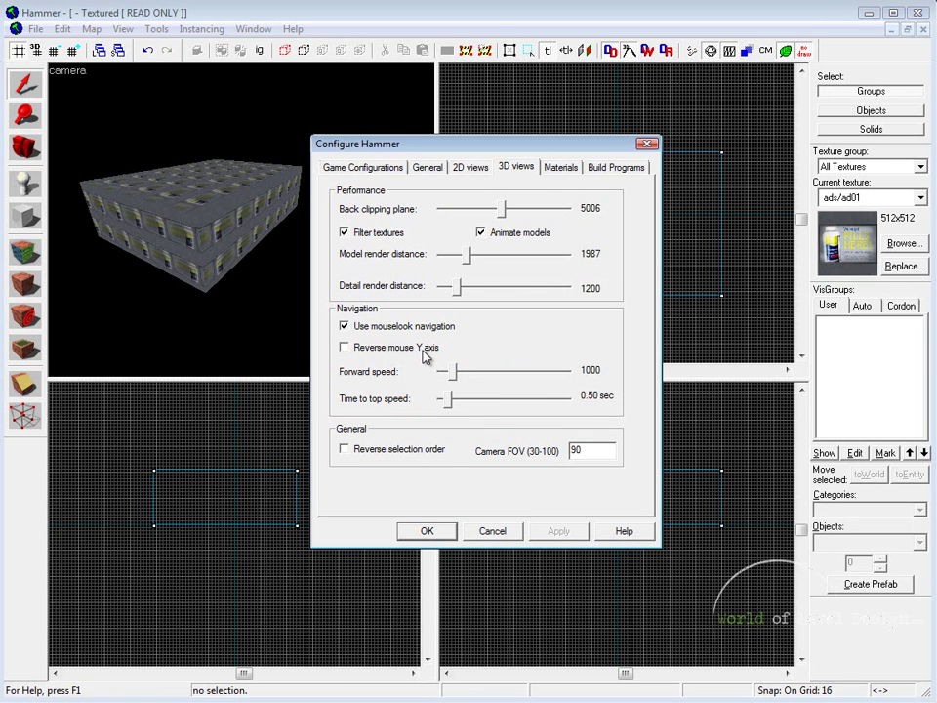
left_click(562, 167)
Review the General, 2D views, 3D views and Materials settings again, ending with the Build Programs executables.
left_click(426, 167)
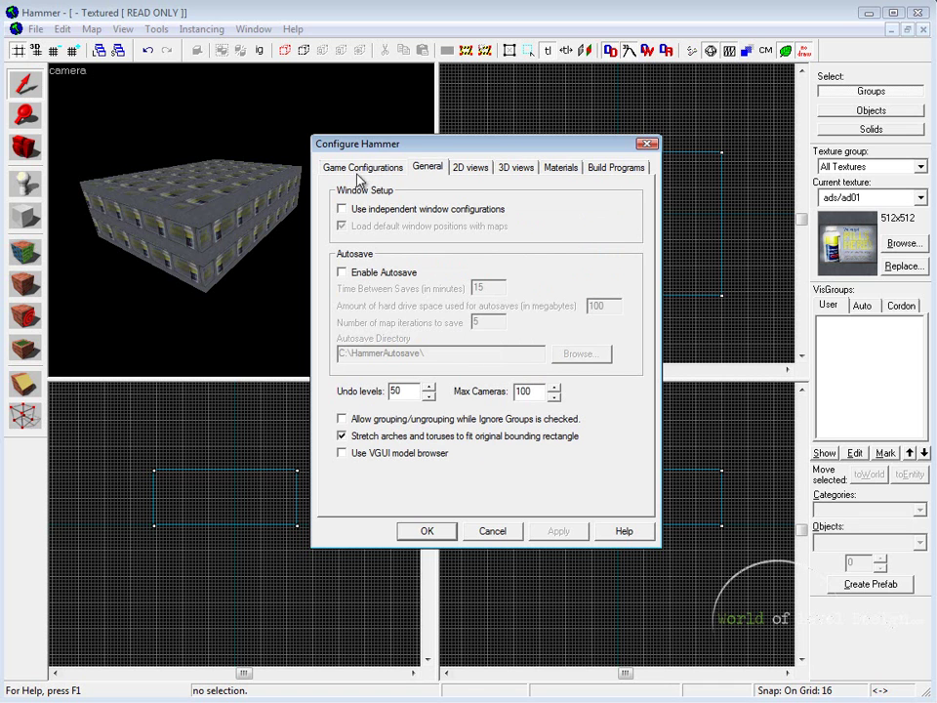
left_click(475, 176)
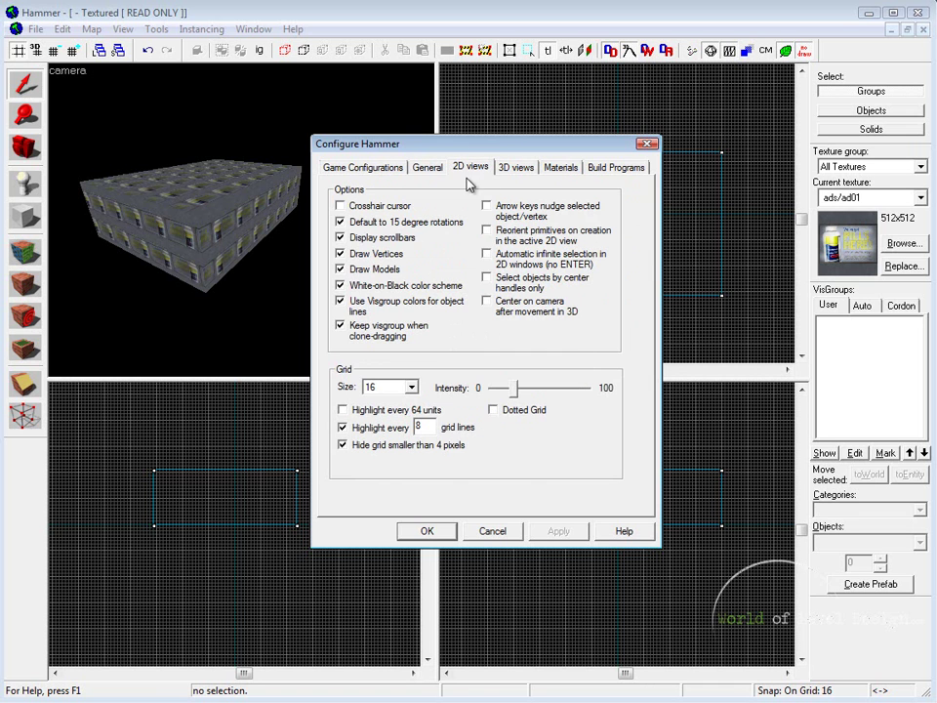
left_click(517, 168)
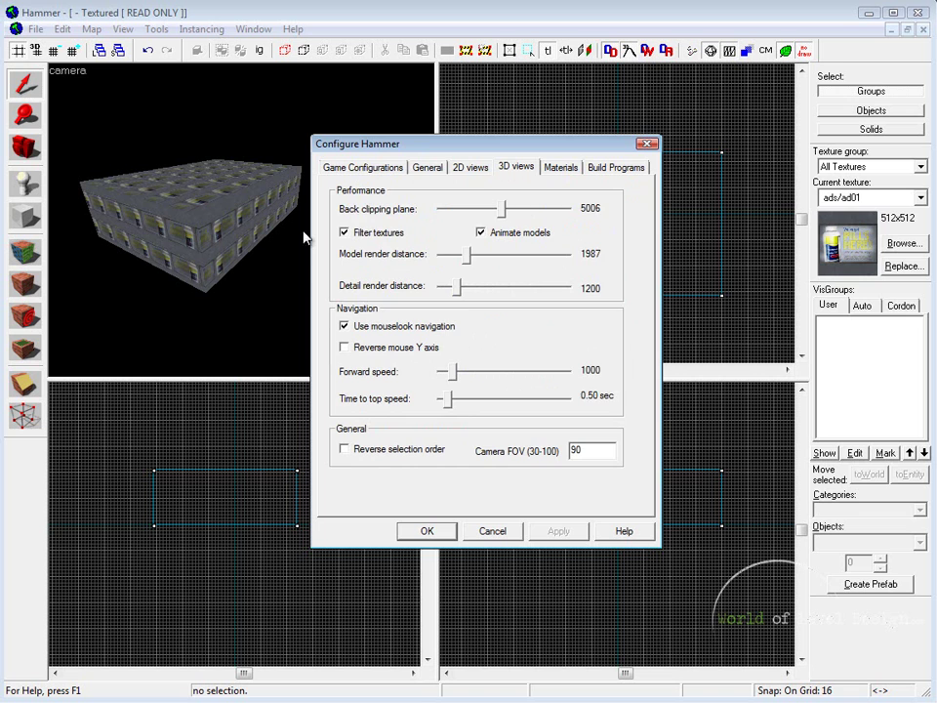
left_click(562, 168)
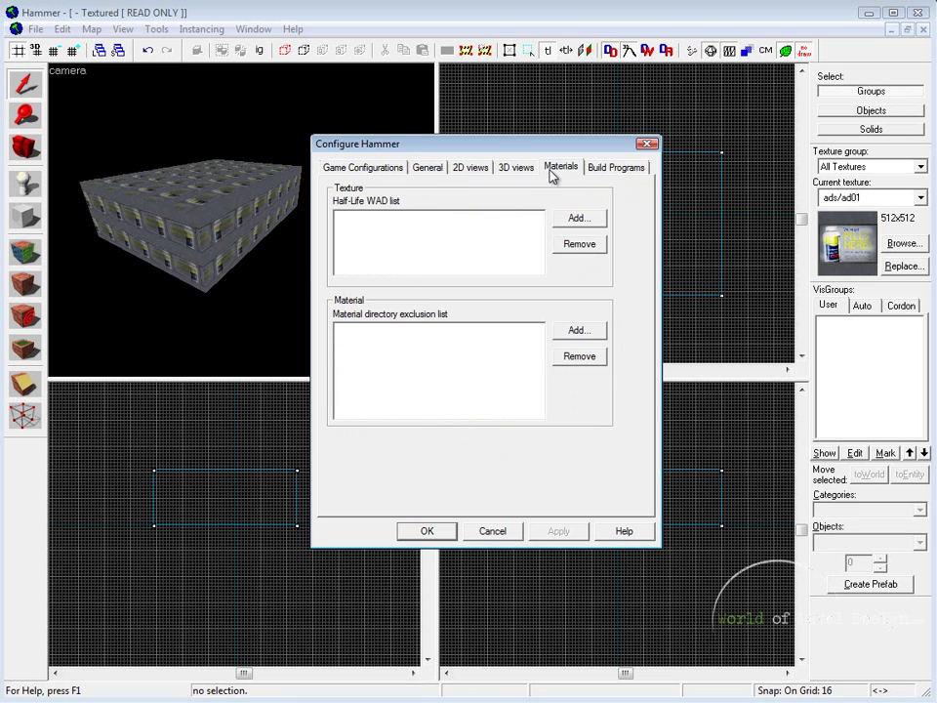
left_click(617, 168)
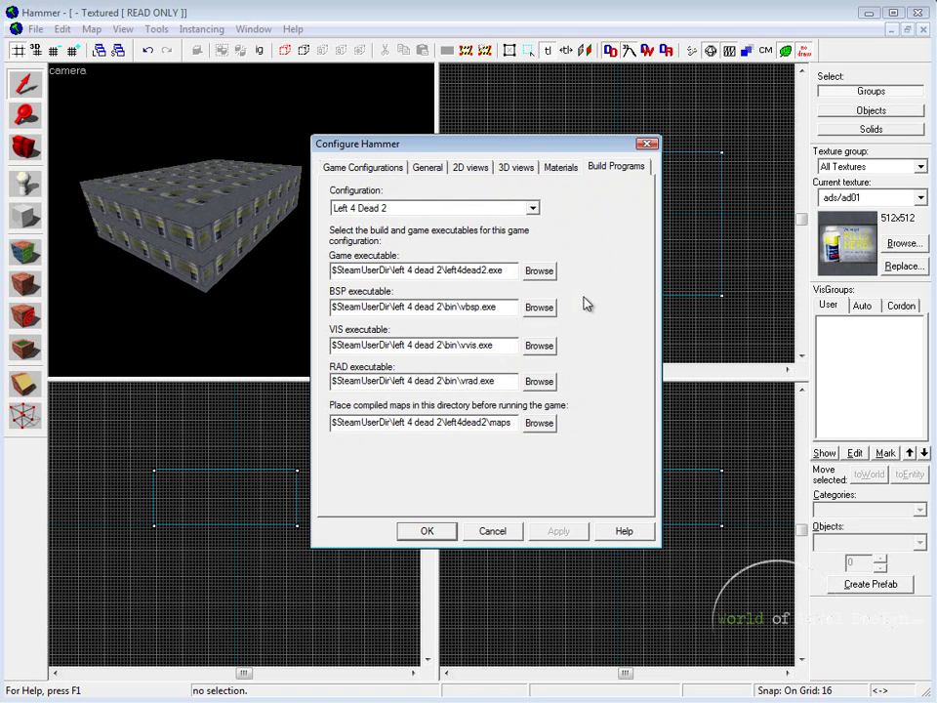
Recheck the Game Configurations, Materials and Build Programs settings for Left 4 Dead 2, and close the options dialog.
left_click(362, 168)
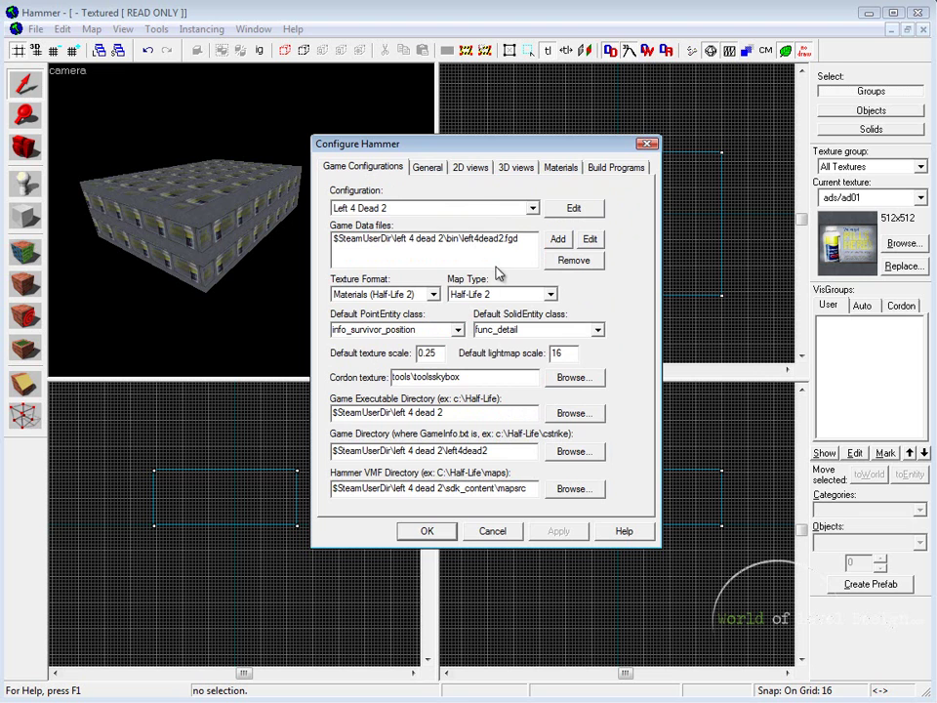
left_click(562, 168)
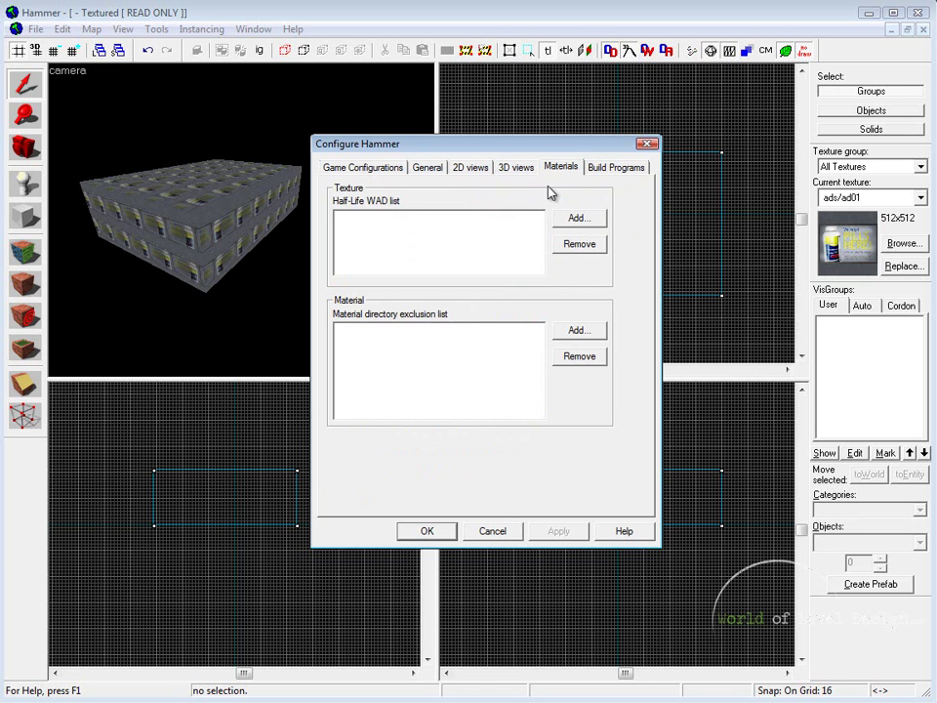
left_click(613, 168)
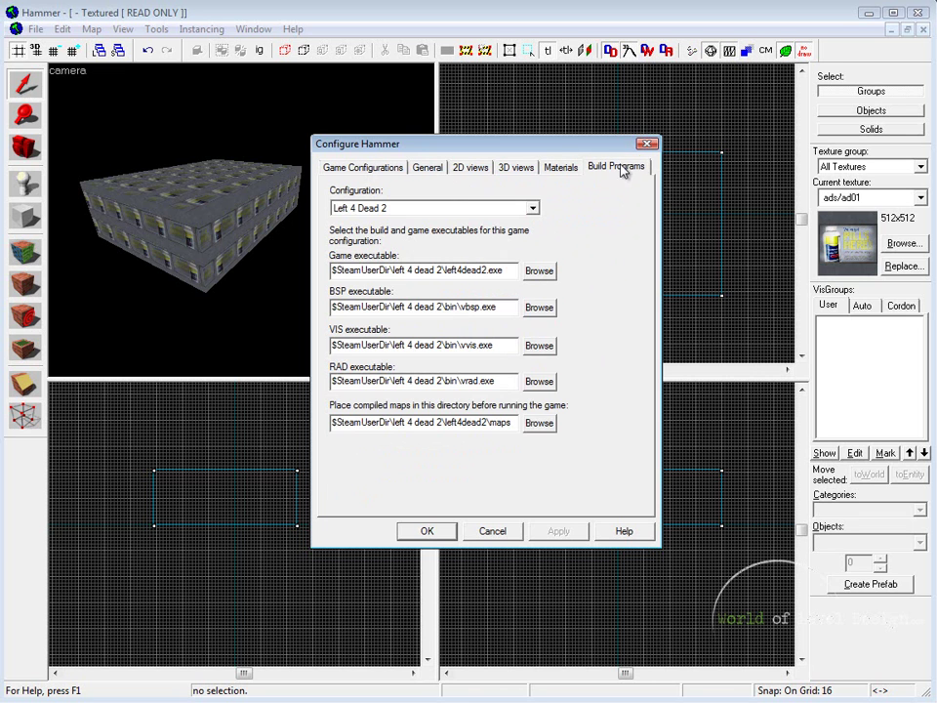
left_click(362, 168)
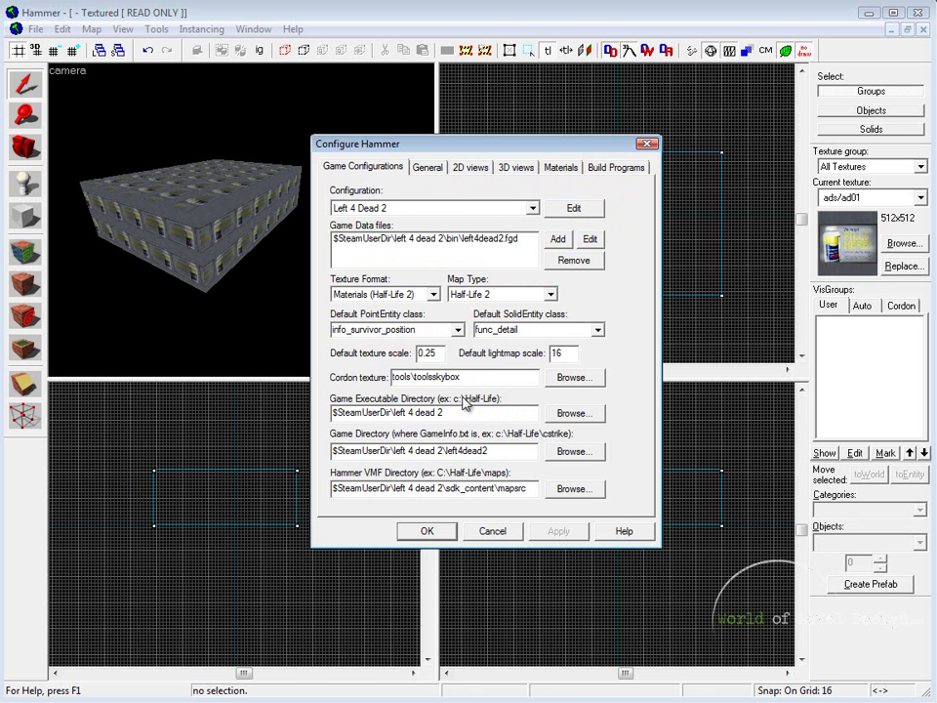
left_click(647, 144)
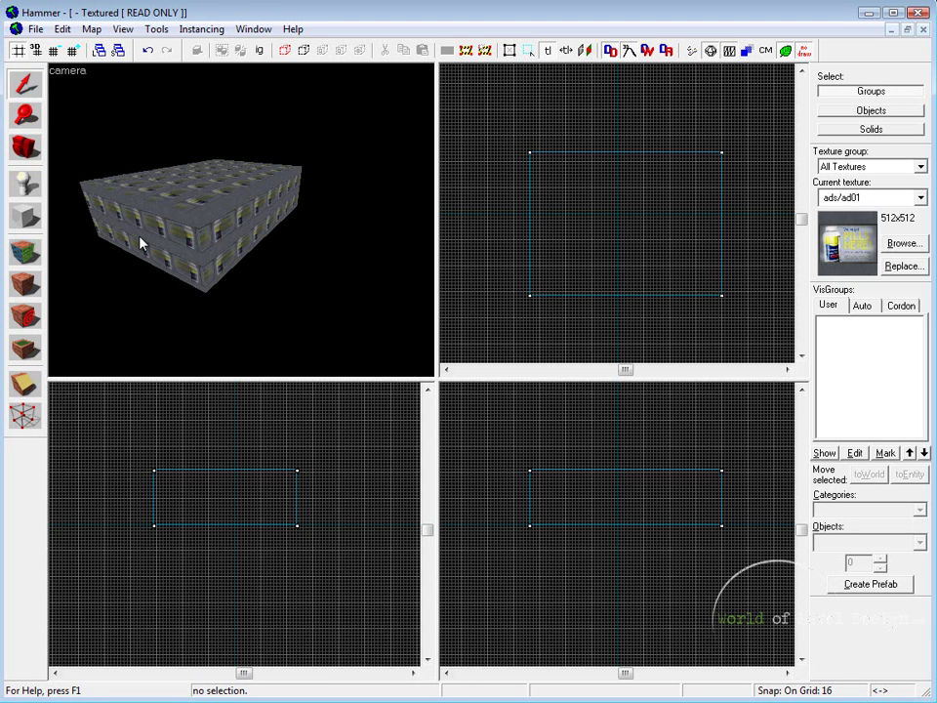
Practice selecting and deselecting the block in the camera view with the Selection tool, leaving it selected.
left_click(25, 84)
left_click(223, 220)
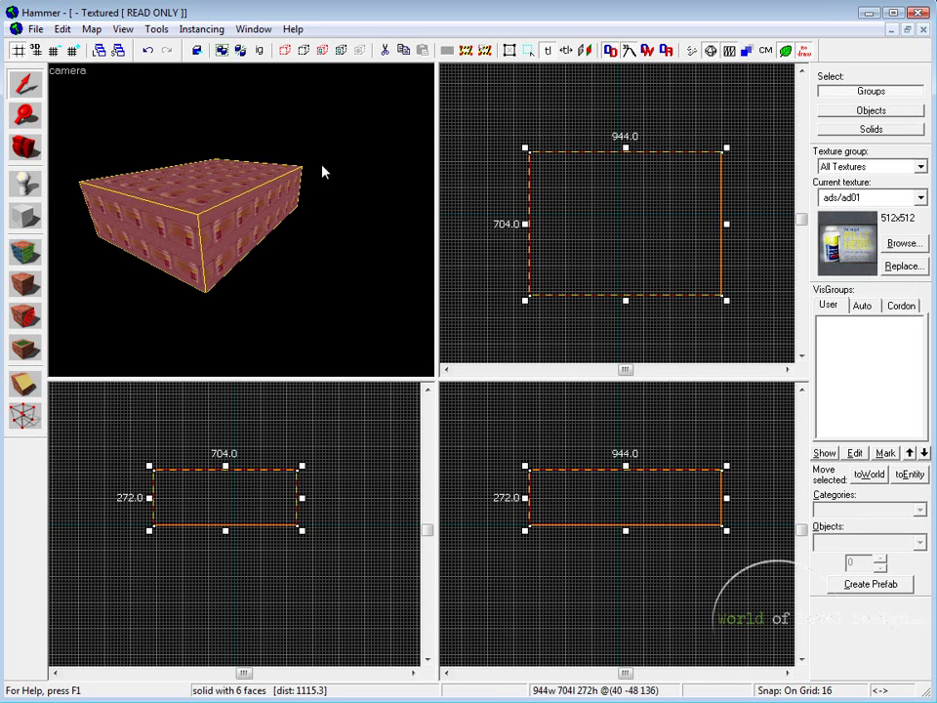
left_click(322, 172)
left_click(201, 205)
left_click(370, 150)
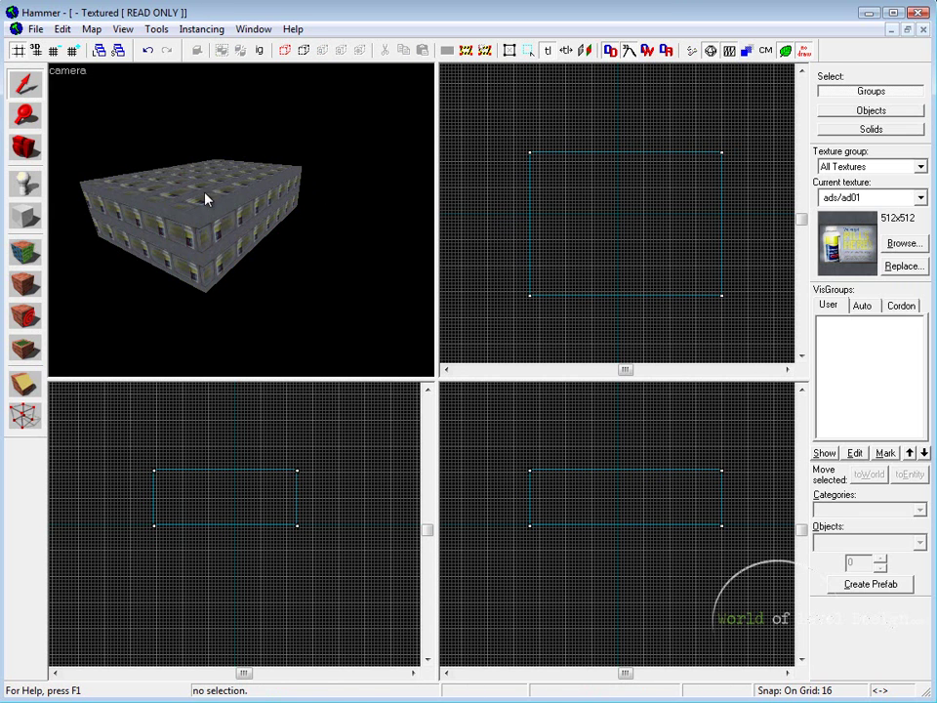
left_click(205, 199)
left_click(352, 127)
left_click(211, 209)
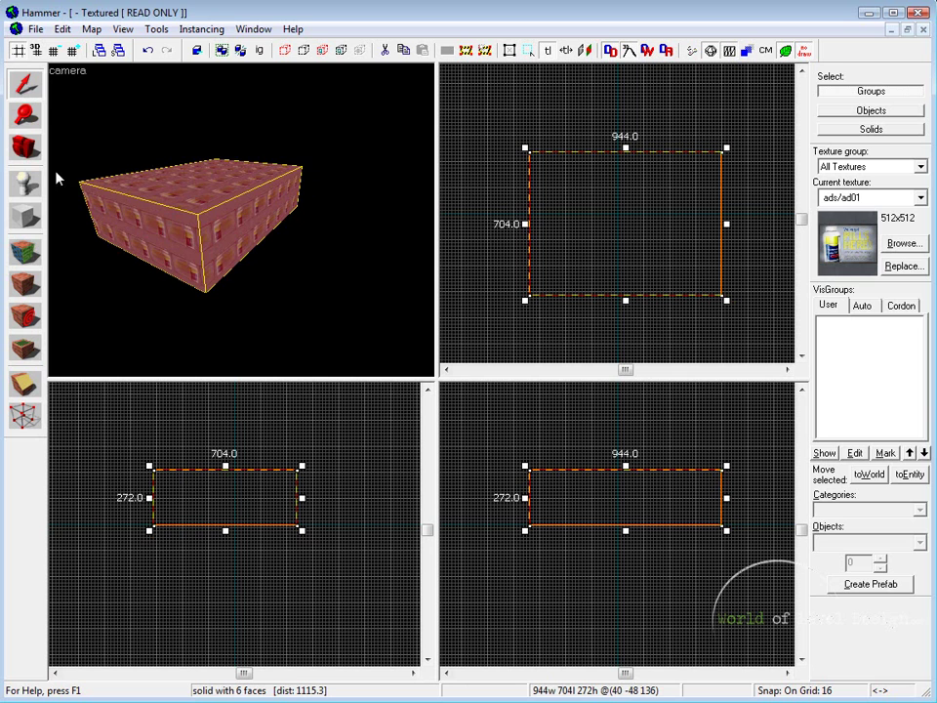
Move the camera view closer to and farther from the selected block, finishing with the whole block in frame.
left_click(21, 116)
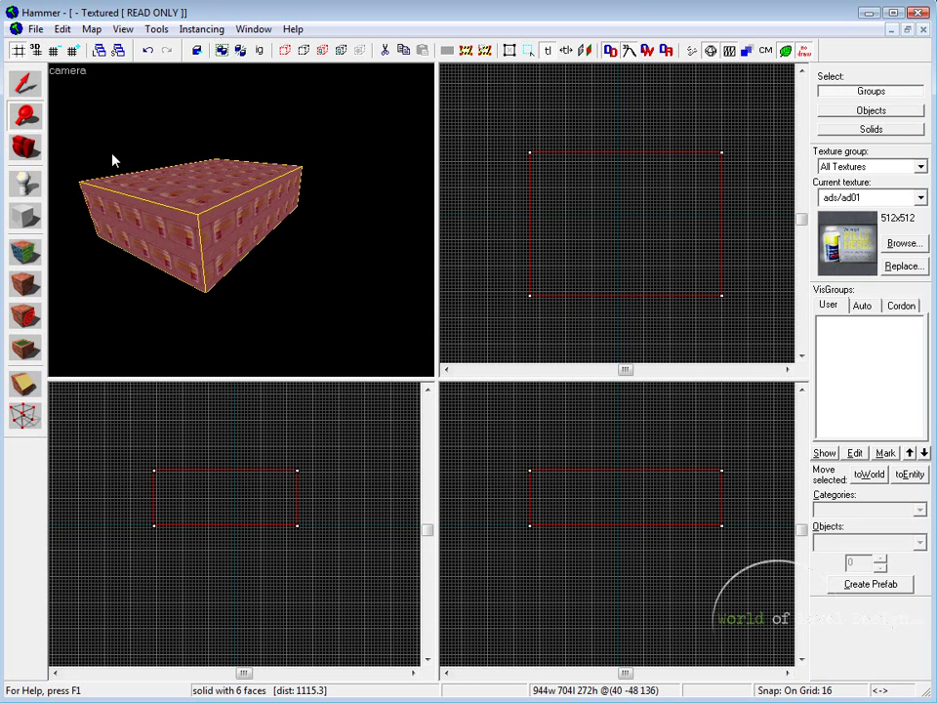
key("shift+s")
scroll(167, 203, "down", 2)
scroll(167, 203, "up", 3)
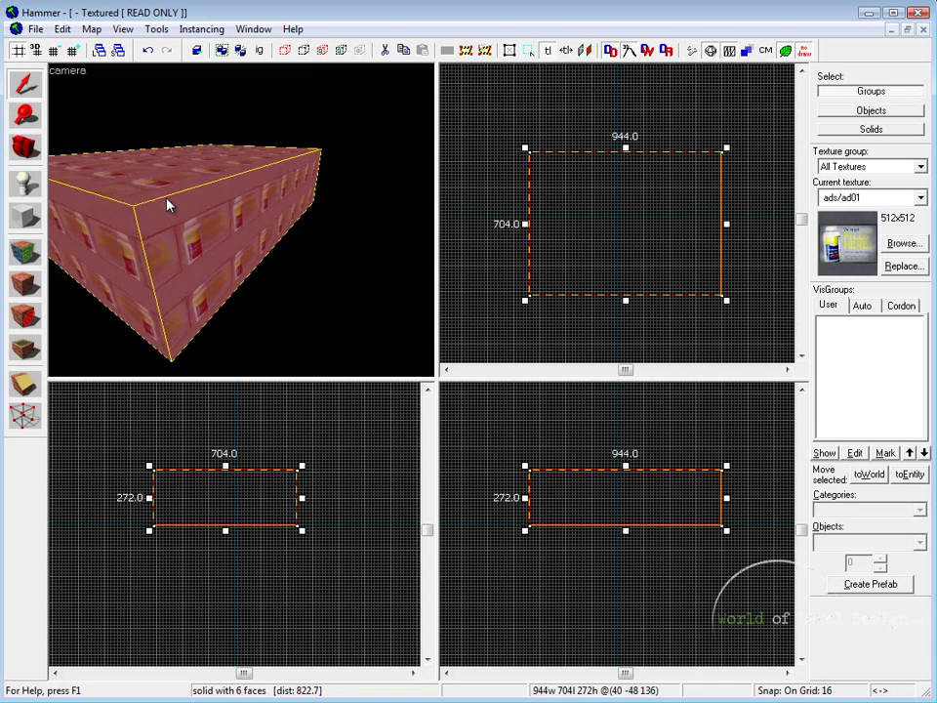
scroll(167, 203, "down", 3)
scroll(180, 215, "up", 1)
scroll(180, 214, "down", 2)
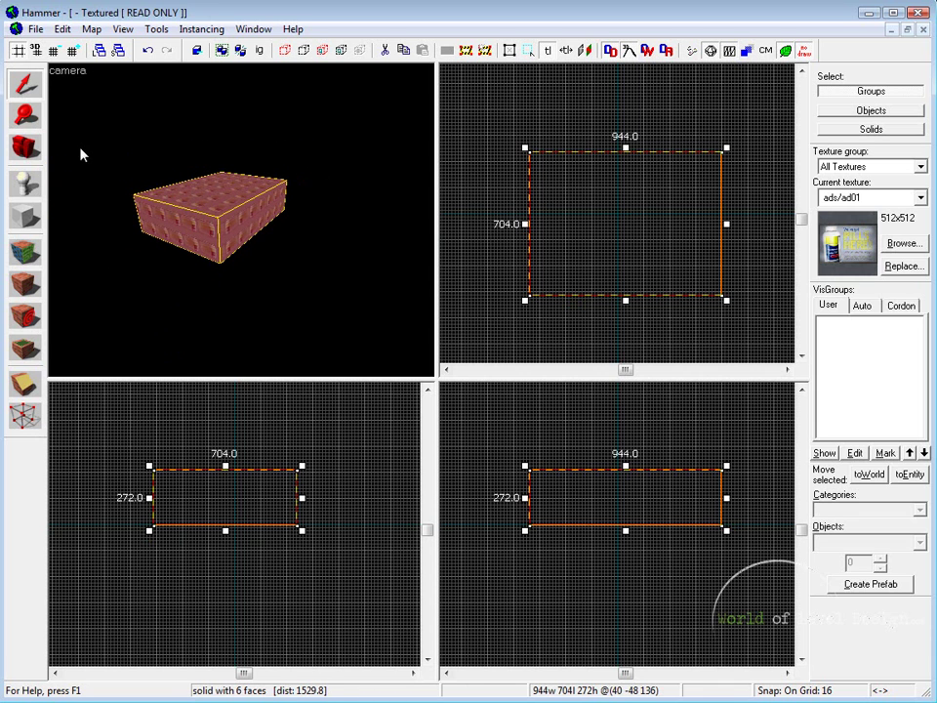
Use the Magnify tool to zoom the top view in and out around the selected block.
left_click(24, 116)
scroll(547, 246, "down", 6)
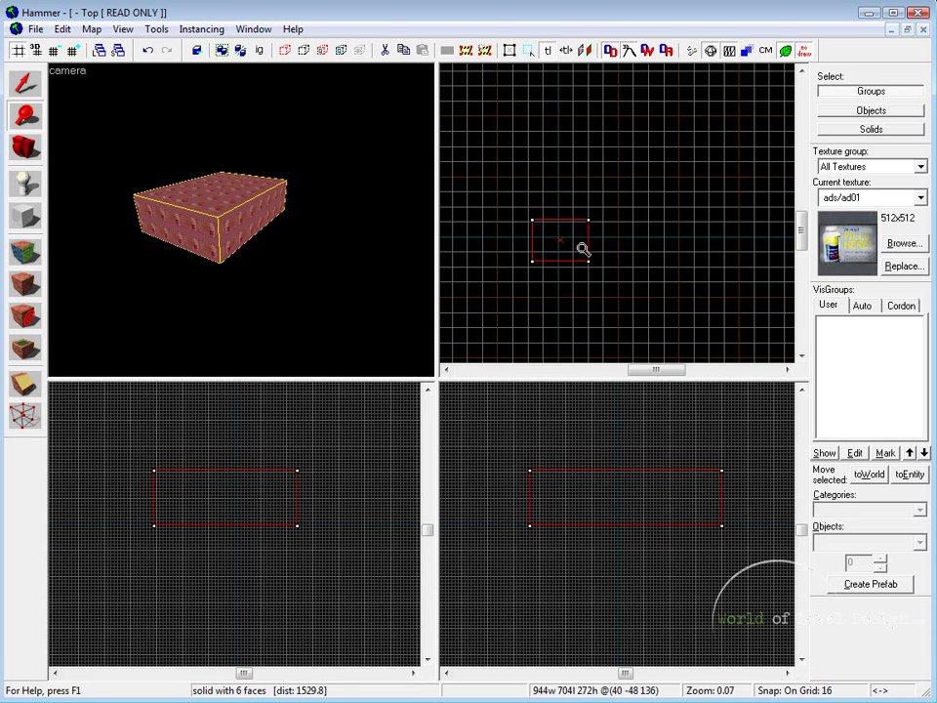
left_click(534, 261)
left_click(542, 239)
left_click(549, 283)
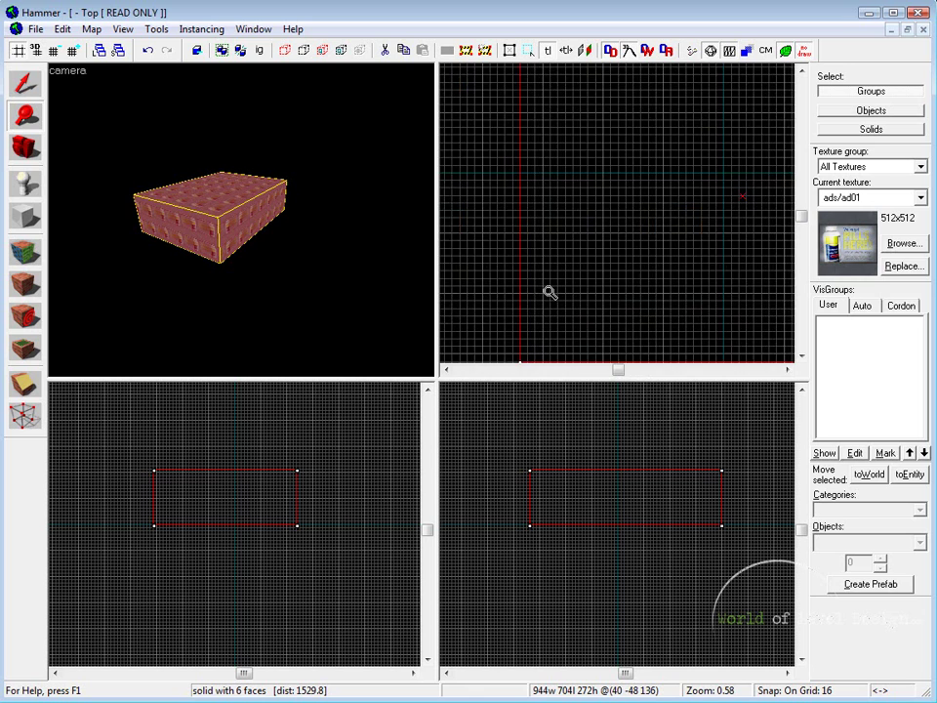
scroll(547, 276, "down", 7)
scroll(548, 272, "up", 10)
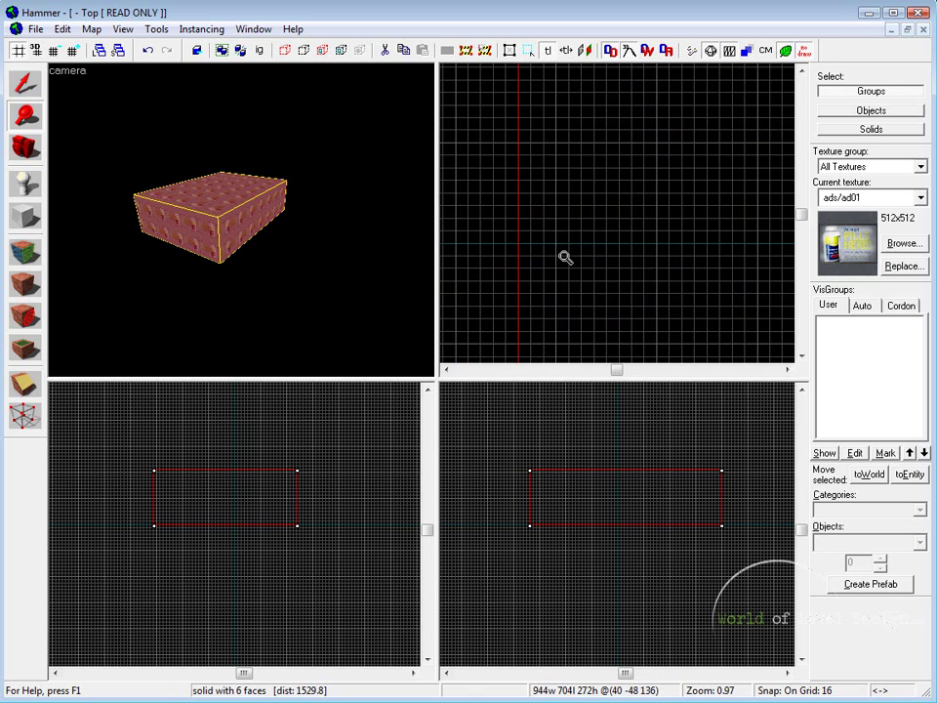
scroll(564, 256, "up", 5)
scroll(563, 257, "down", 9)
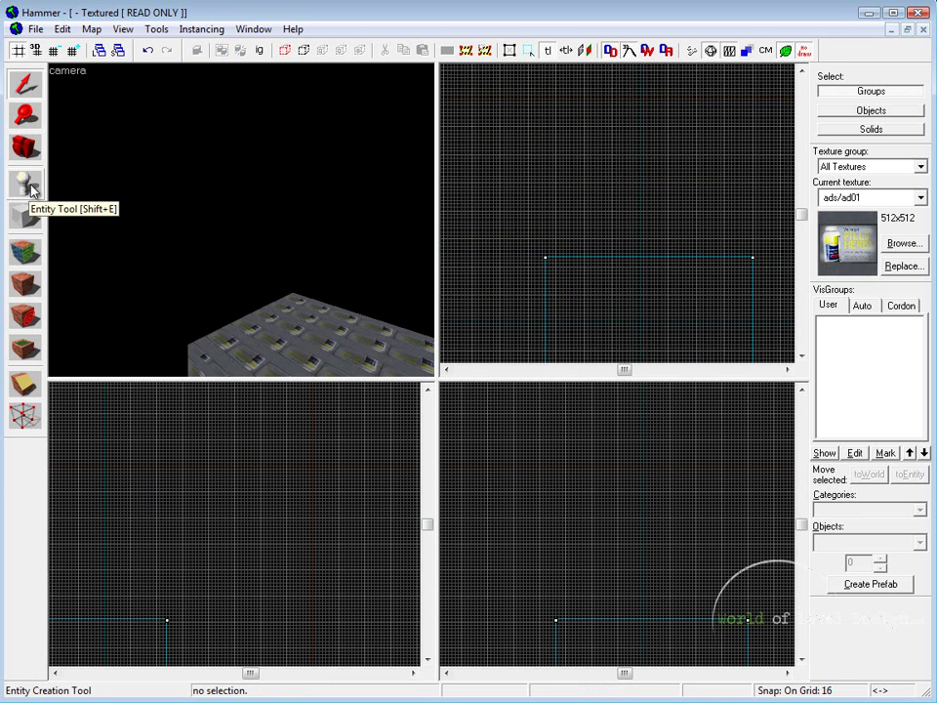
Activate the Entity tool, bring the whole block into frame in the camera view, and return to the Selection tool.
left_click(29, 185)
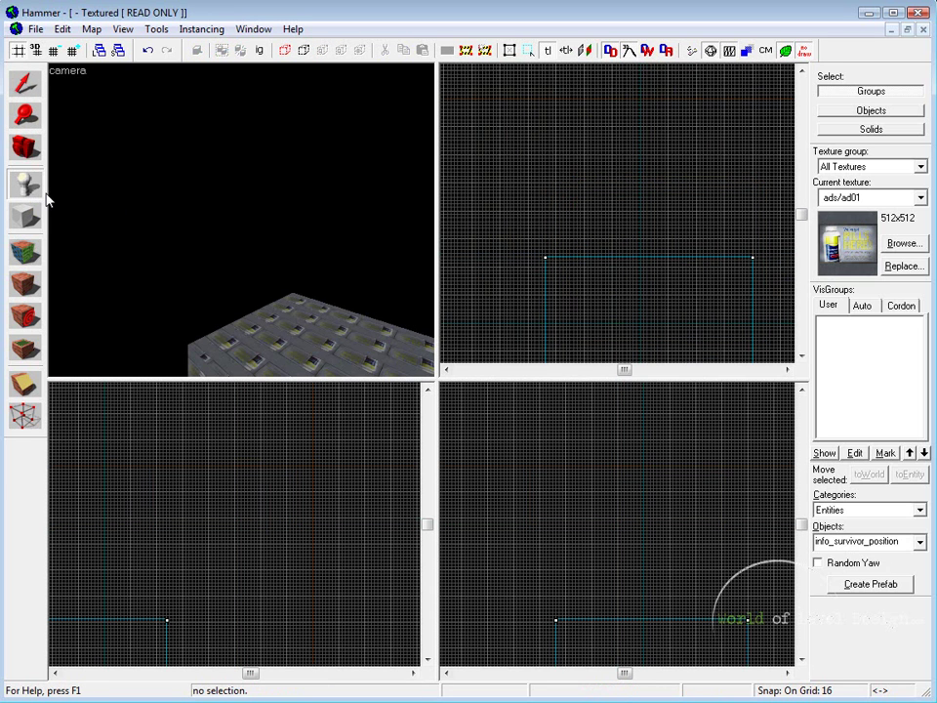
key("z")
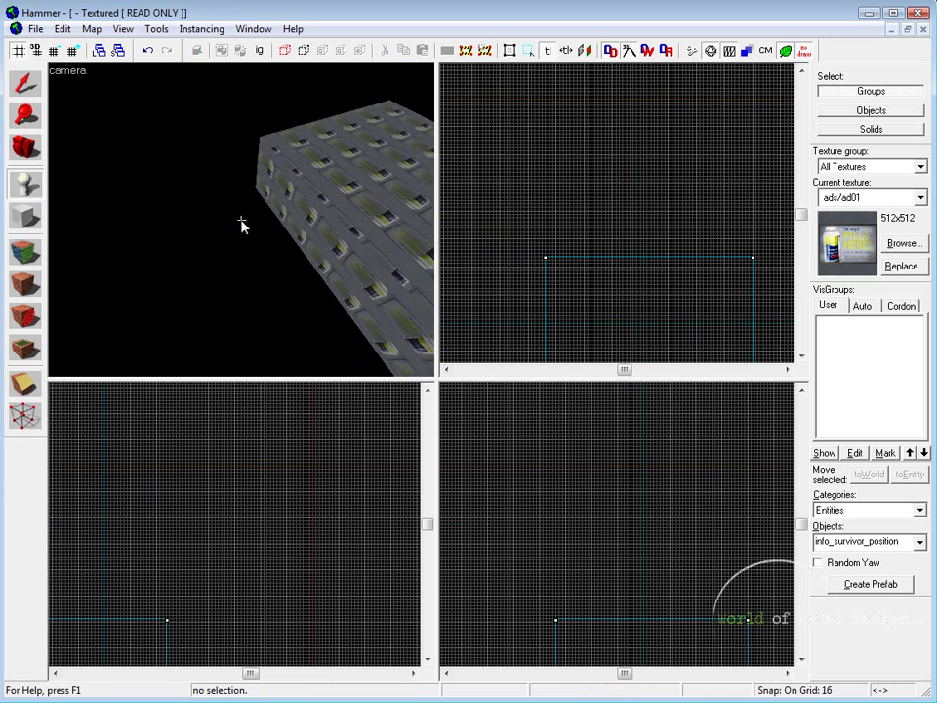
key("s")
key("z")
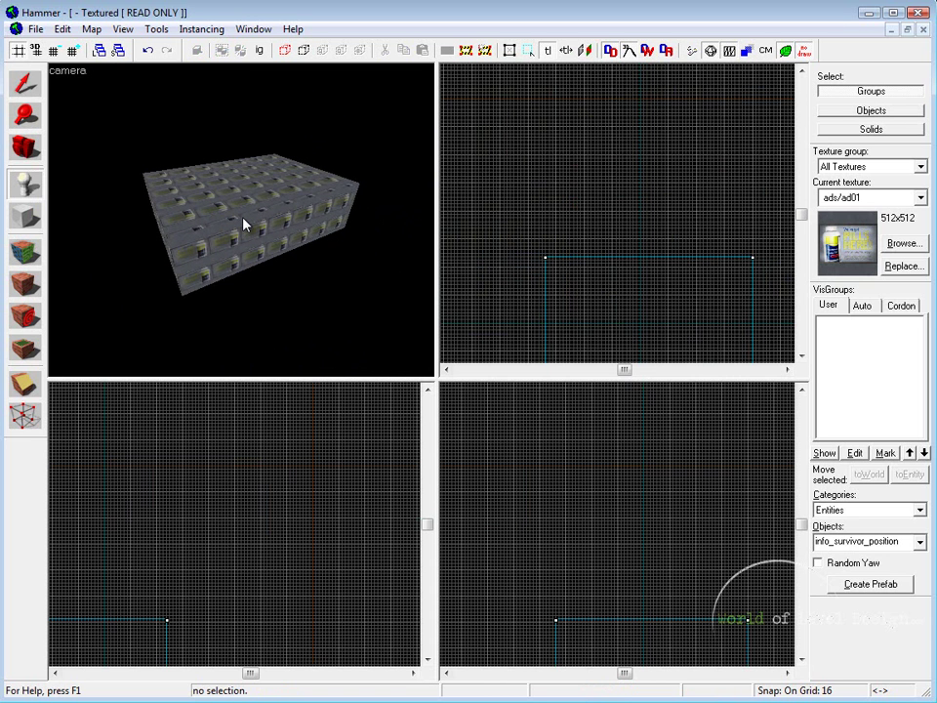
left_click(24, 186)
key("shift+s")
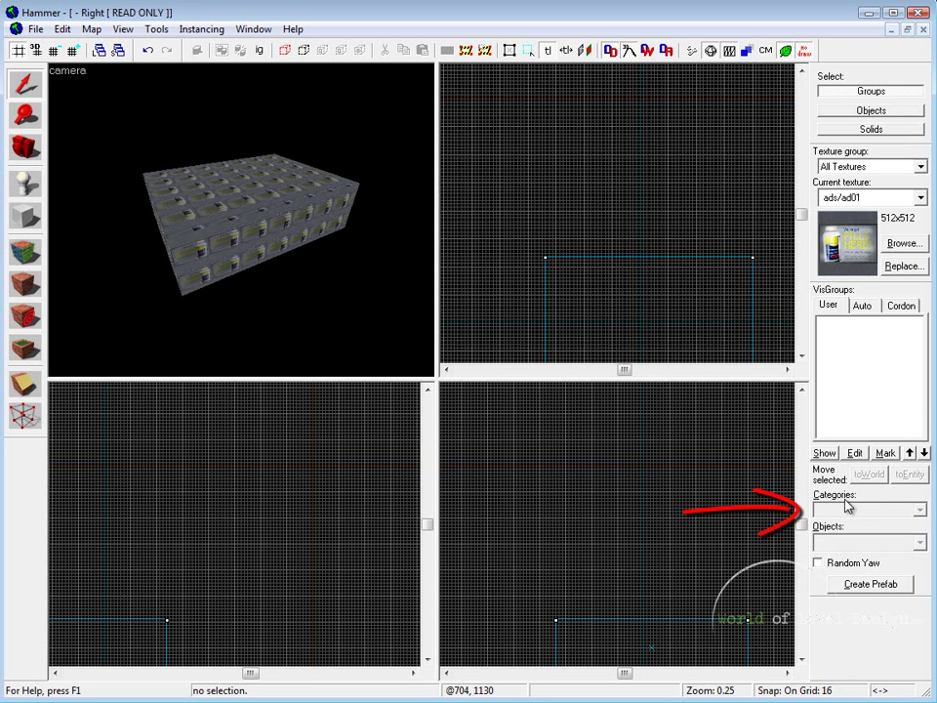
With the Entity tool active, keep the Entities category and look through the list of available entity objects.
left_click(26, 184)
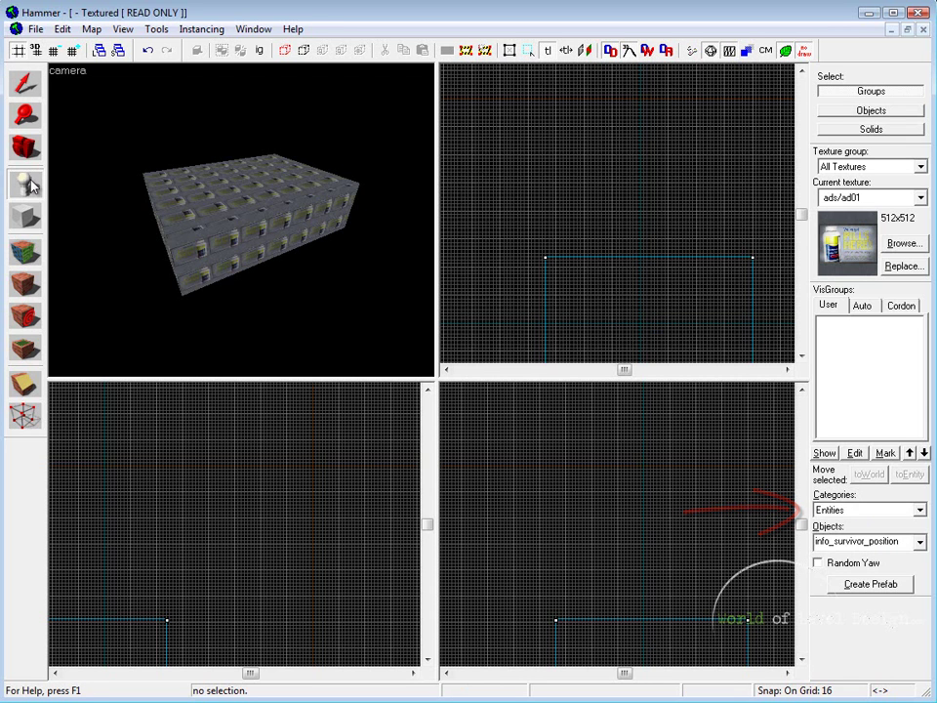
left_click(833, 510)
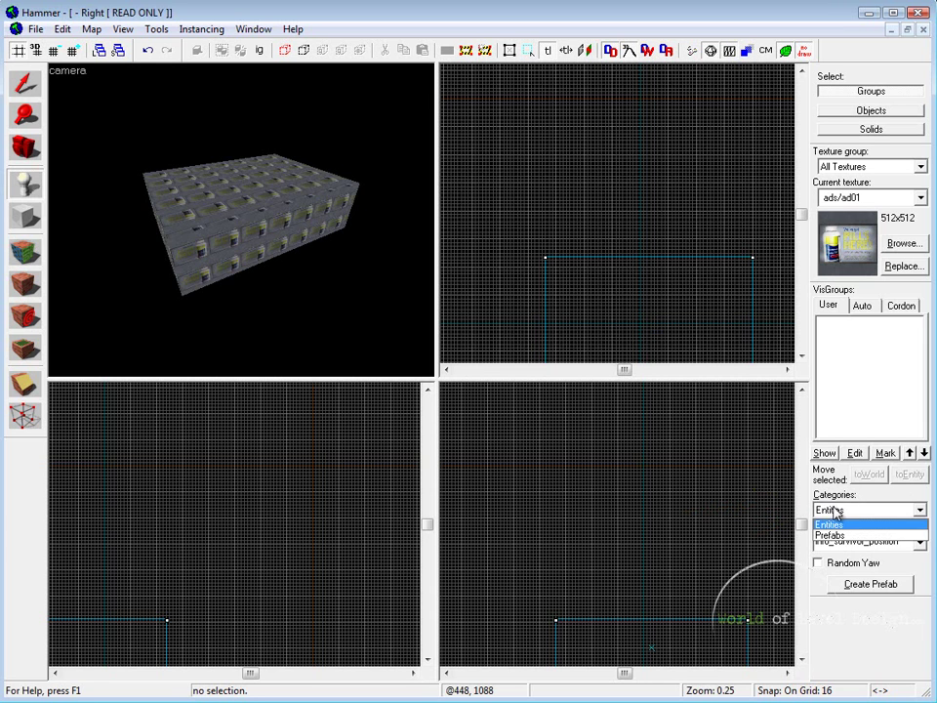
left_click(825, 522)
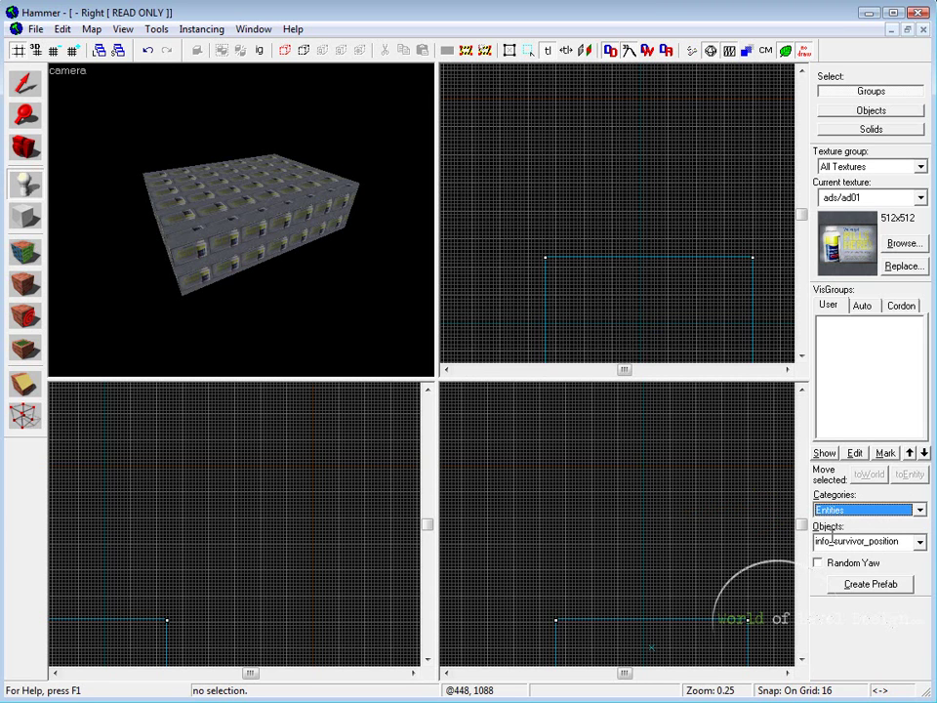
left_click(921, 541)
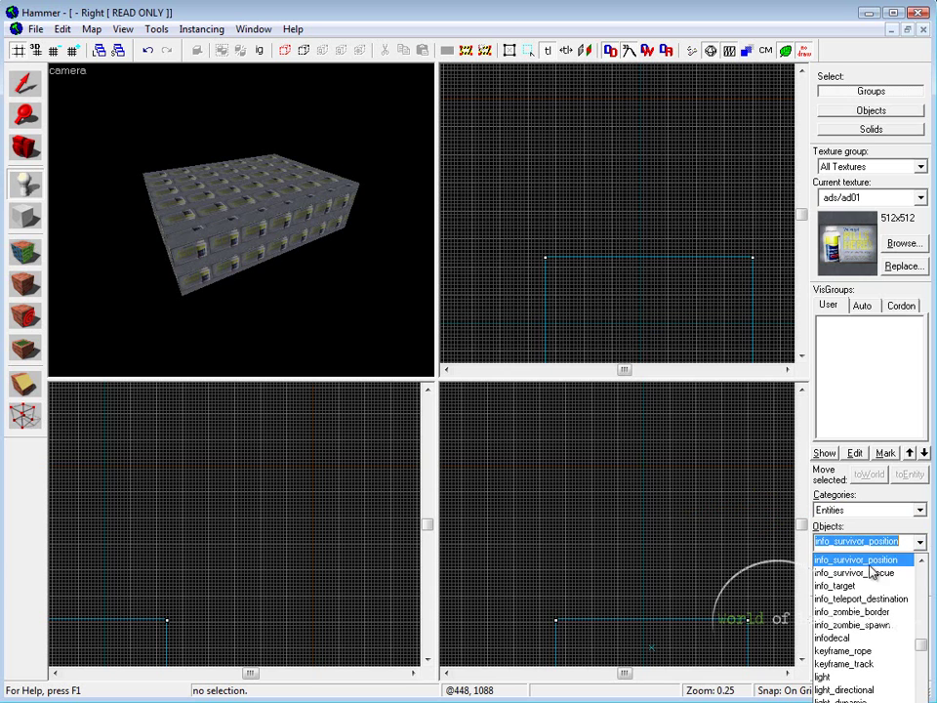
scroll(864, 574, "down", 10)
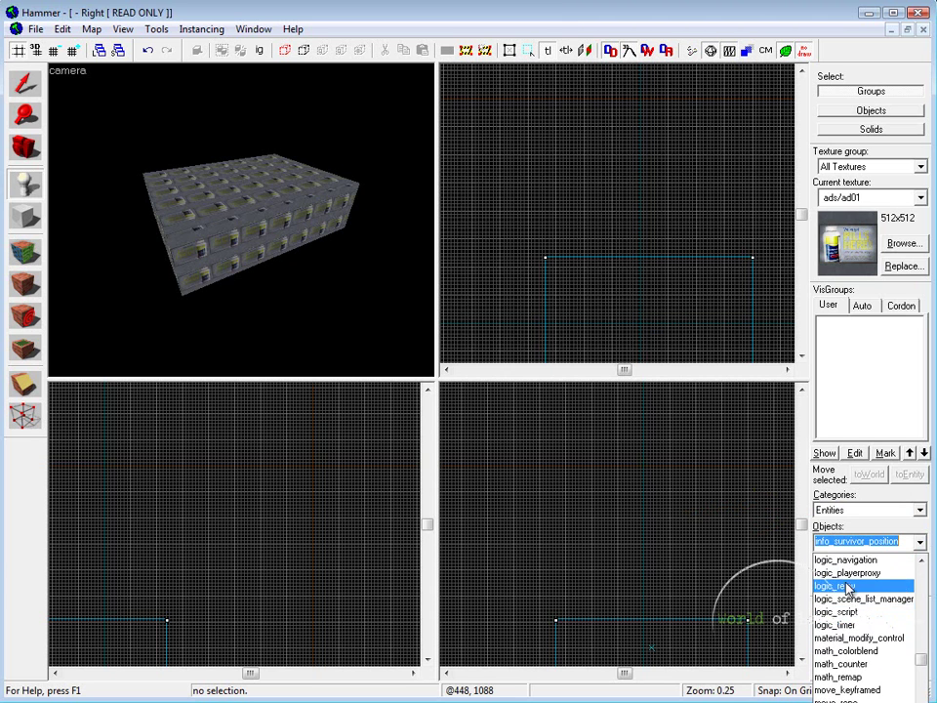
scroll(841, 625, "down", 5)
scroll(849, 641, "down", 5)
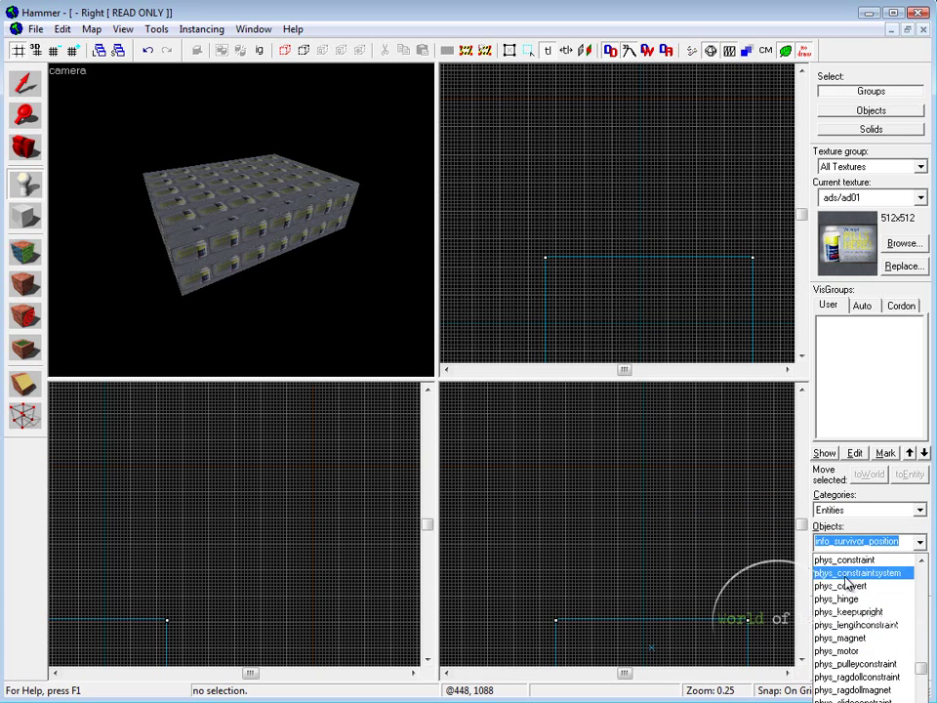
left_click_drag(919, 672, 923, 575)
left_click(21, 181)
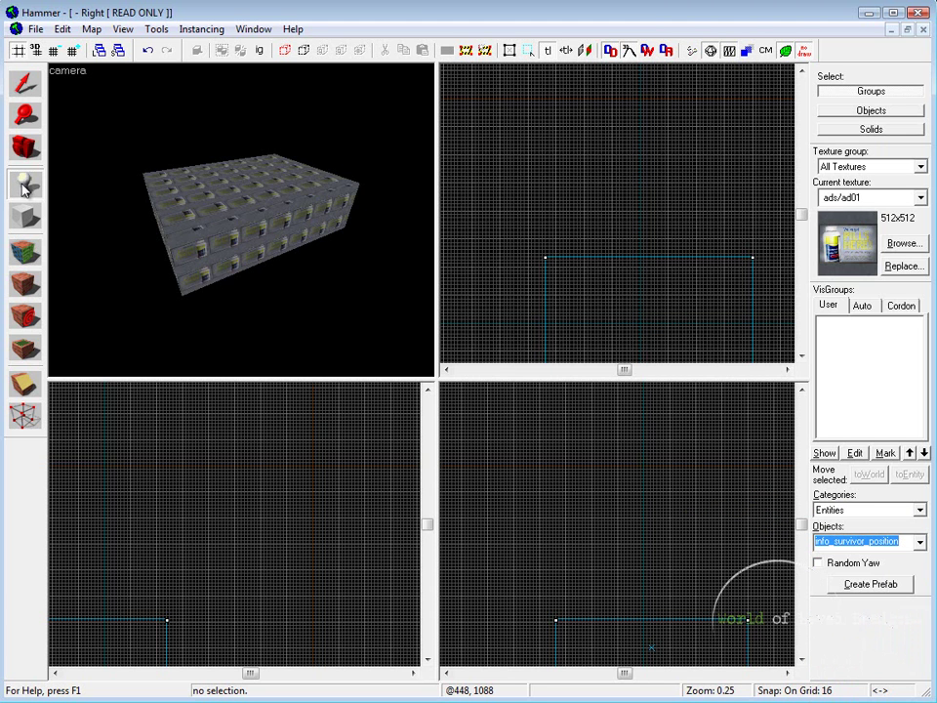
Activate the Block tool, review the objects in the Primitives category, and keep block as the shape.
left_click(18, 218)
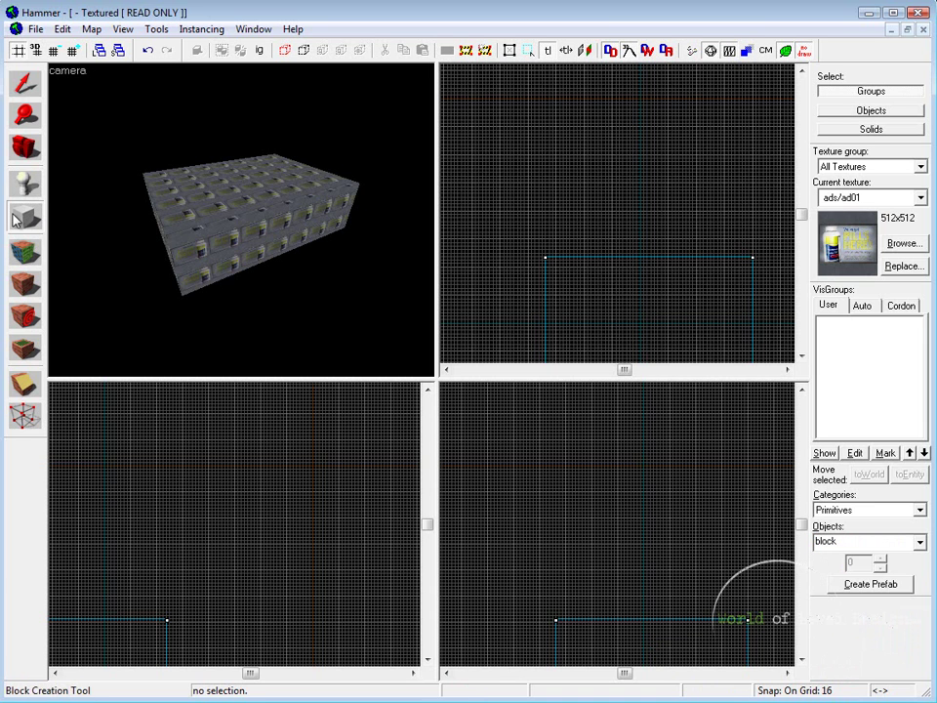
left_click(857, 515)
left_click(851, 516)
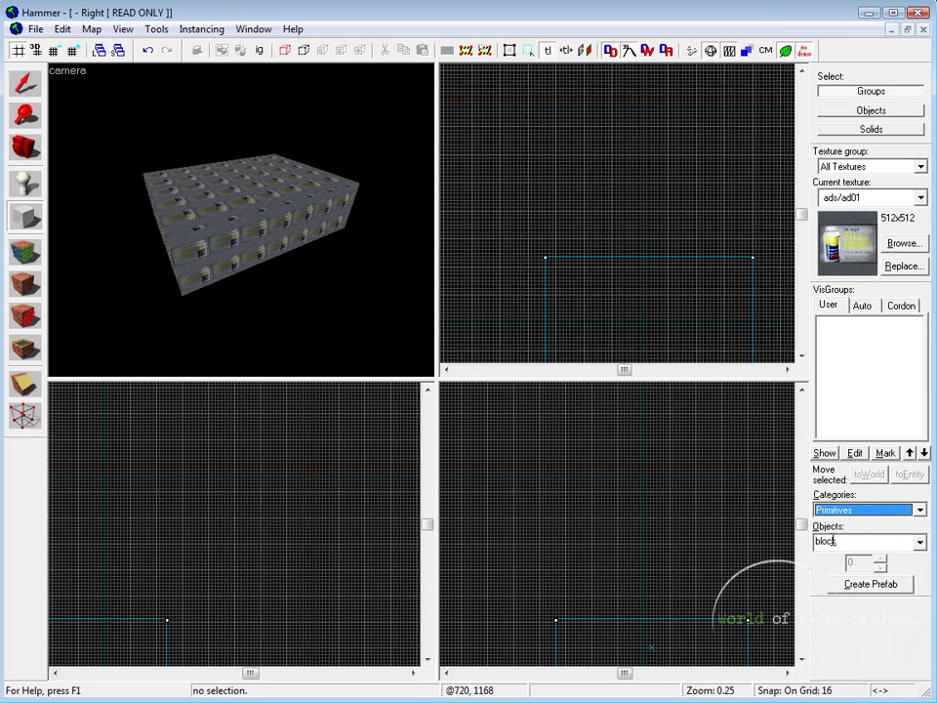
left_click(854, 540)
left_click(920, 543)
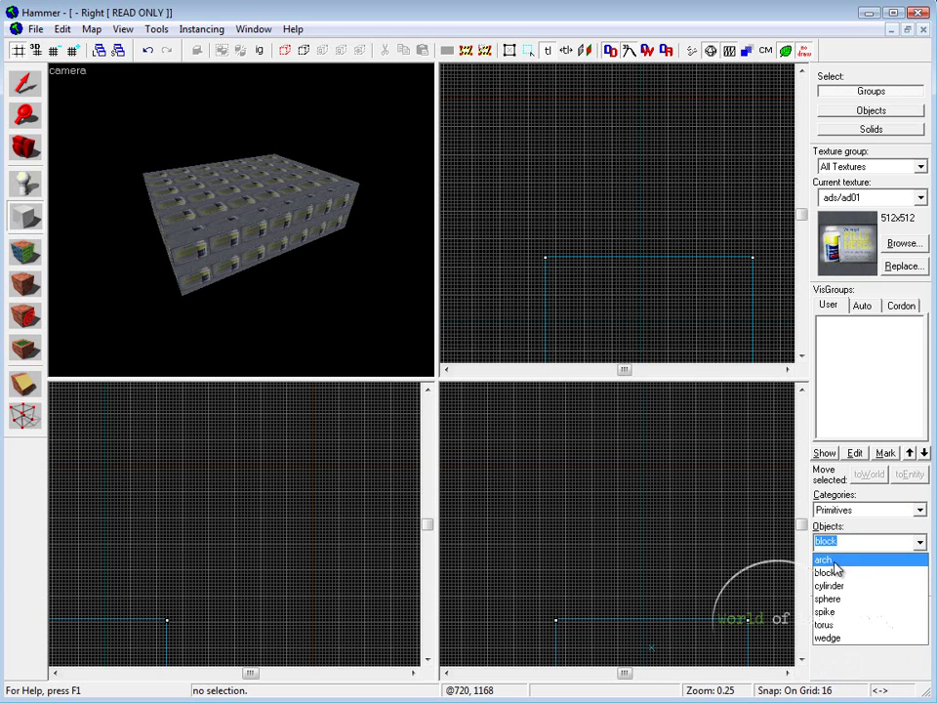
left_click(911, 540)
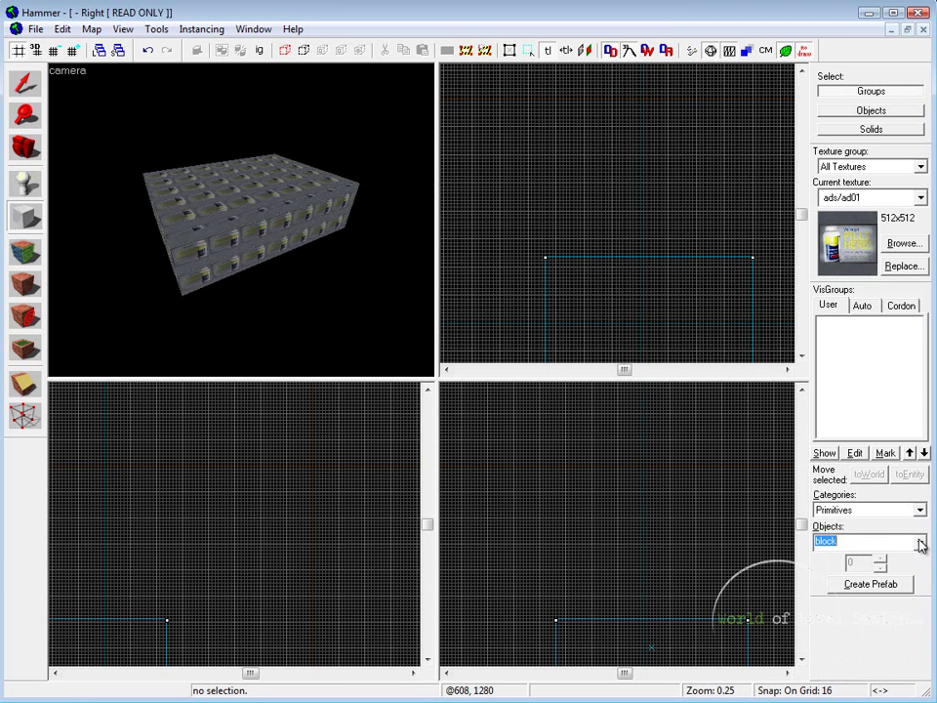
left_click(921, 543)
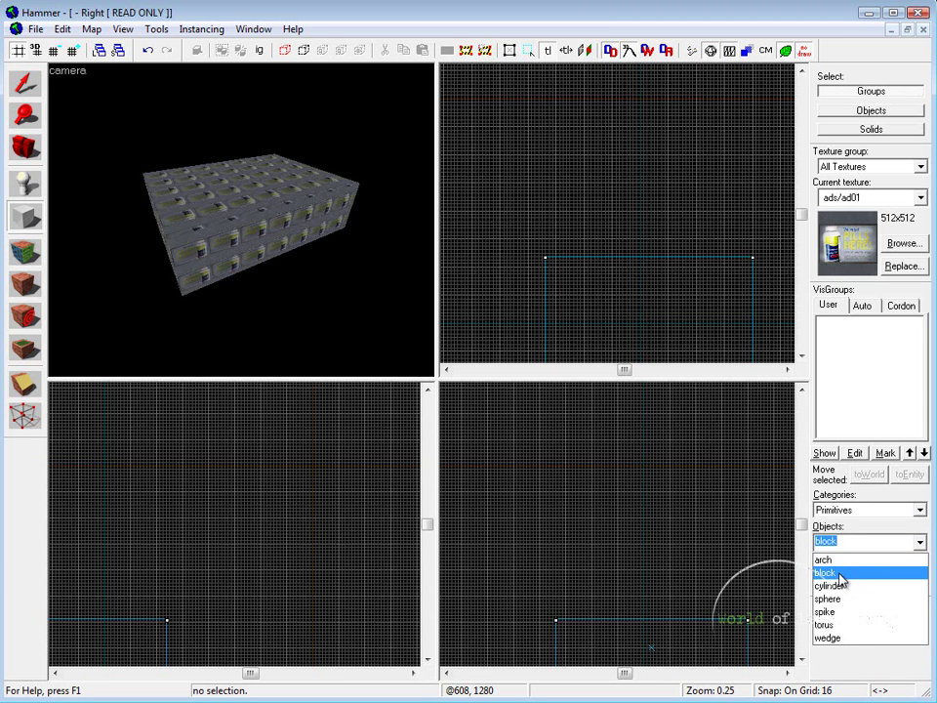
left_click(841, 580)
left_click(830, 542)
left_click(838, 574)
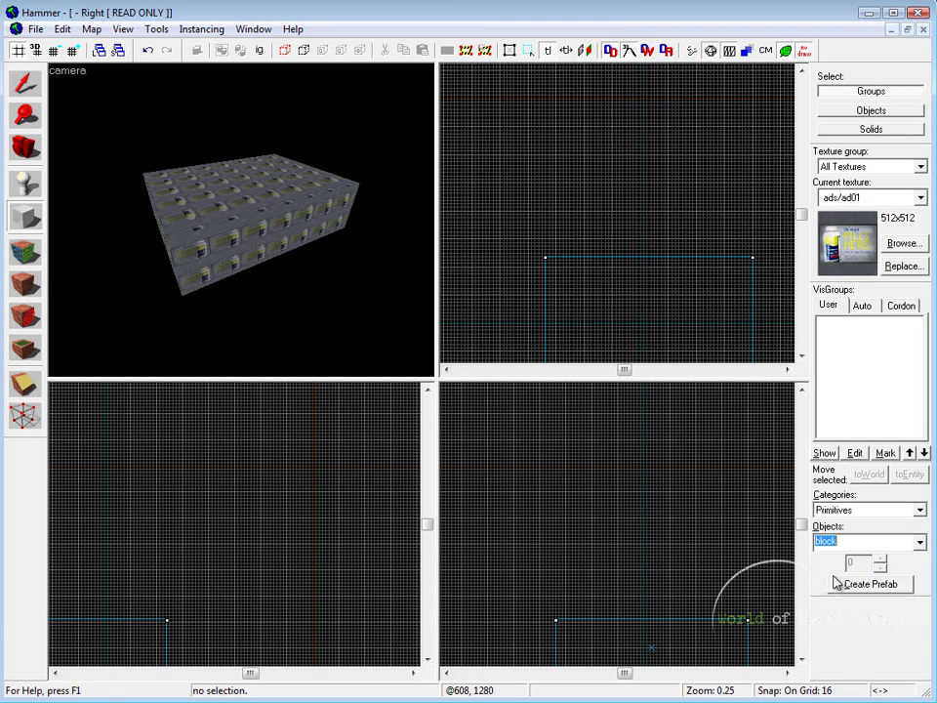
Open the Face Edit Sheet with the Texture Application tool and move it clear of the block in the camera view.
left_click(25, 256)
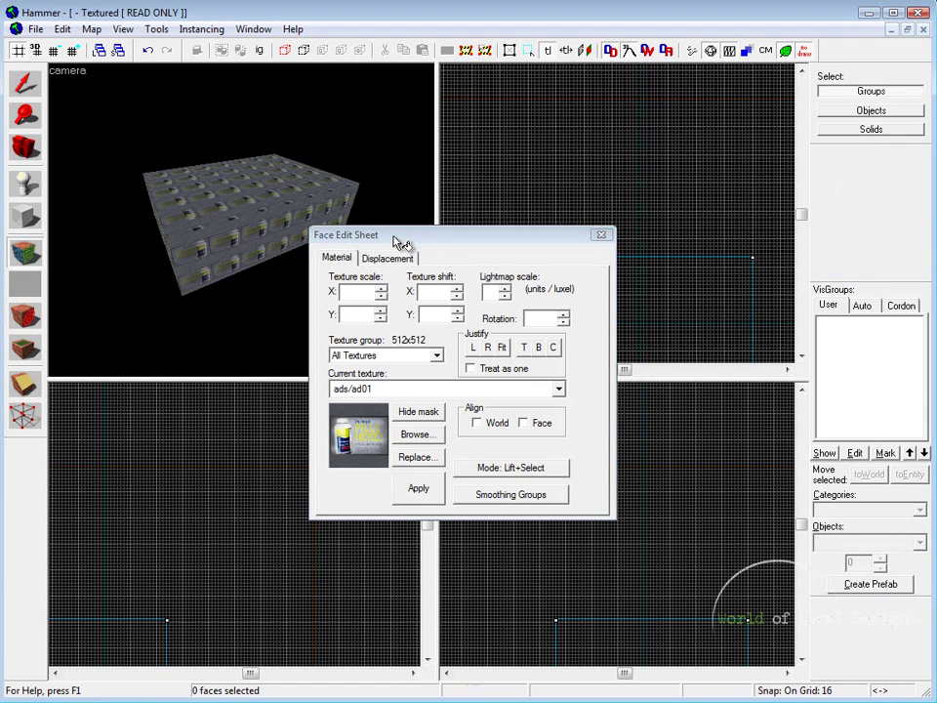
left_click_drag(397, 237, 434, 190)
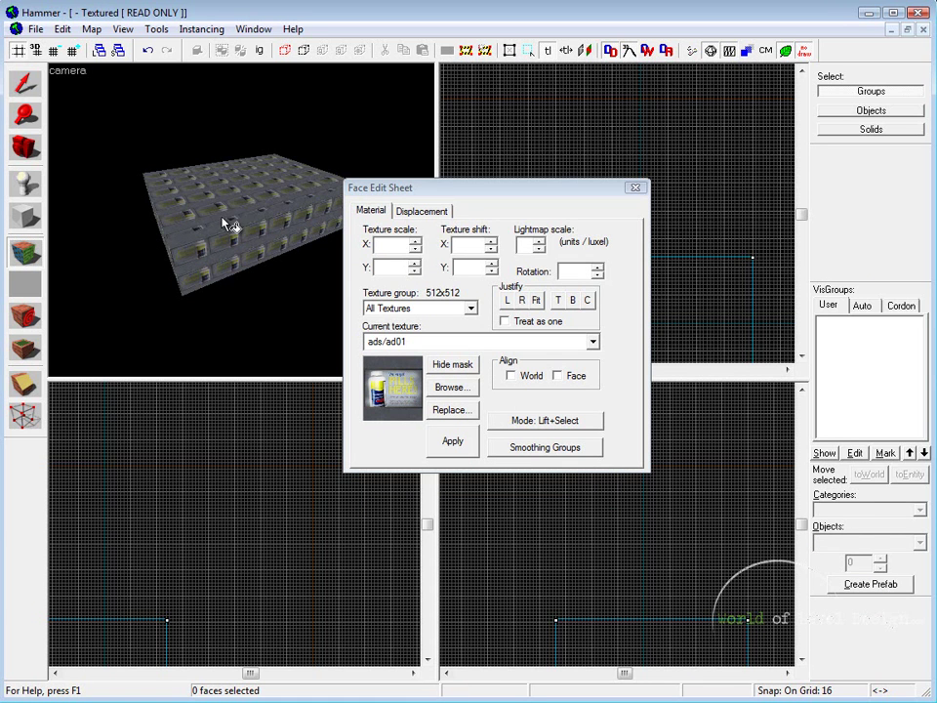
left_click_drag(435, 190, 513, 173)
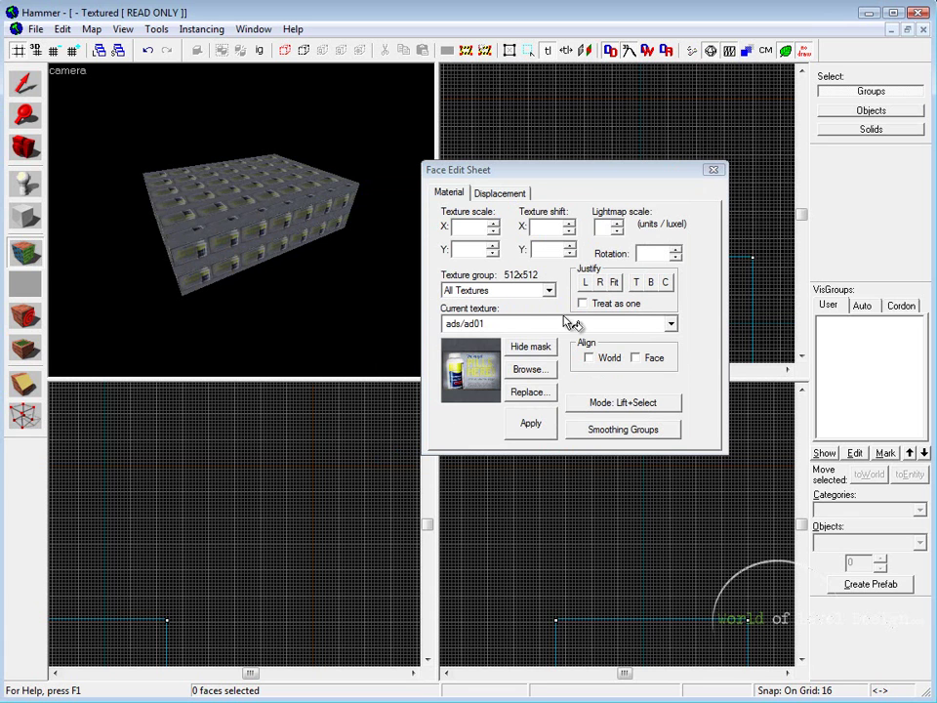
left_click_drag(552, 171, 587, 139)
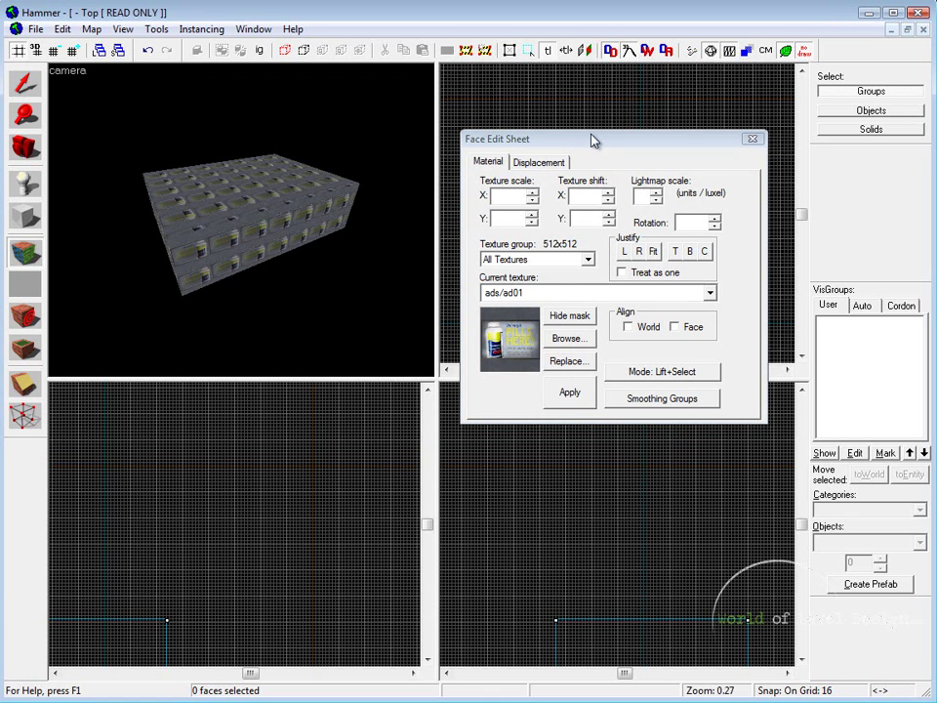
left_click_drag(584, 147, 580, 137)
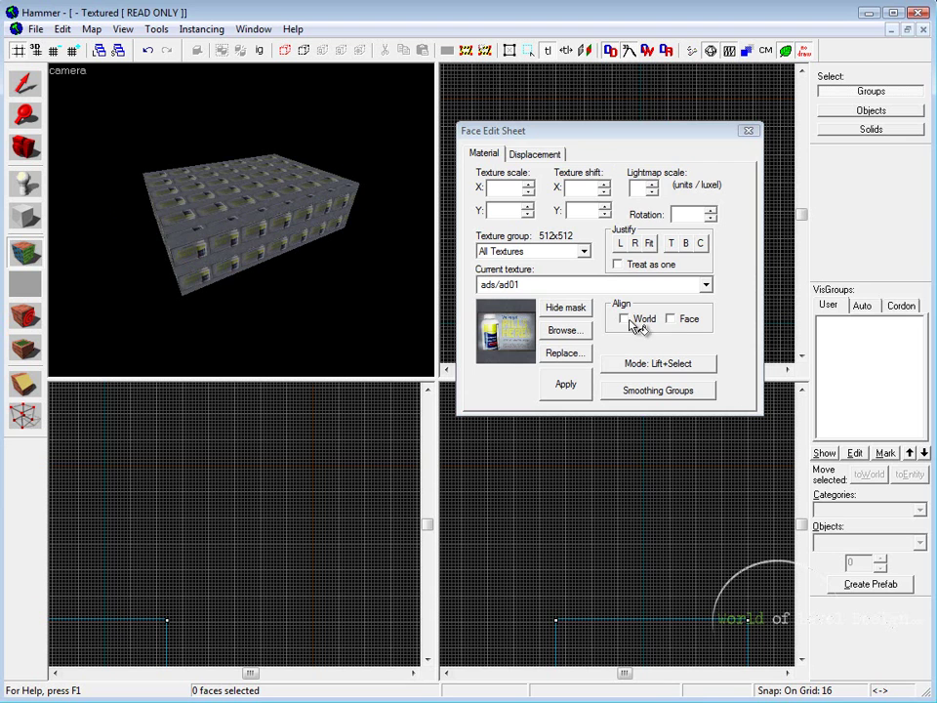
Choose the brick/brickwall031a texture and apply it to the block's top face and its side faces.
left_click(581, 332)
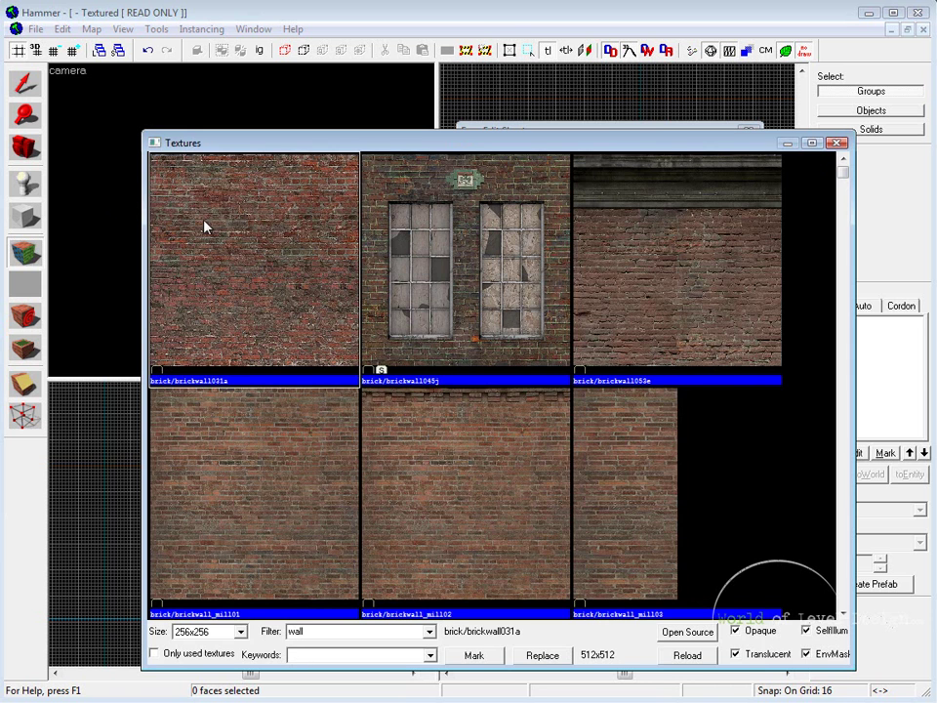
double_click(205, 223)
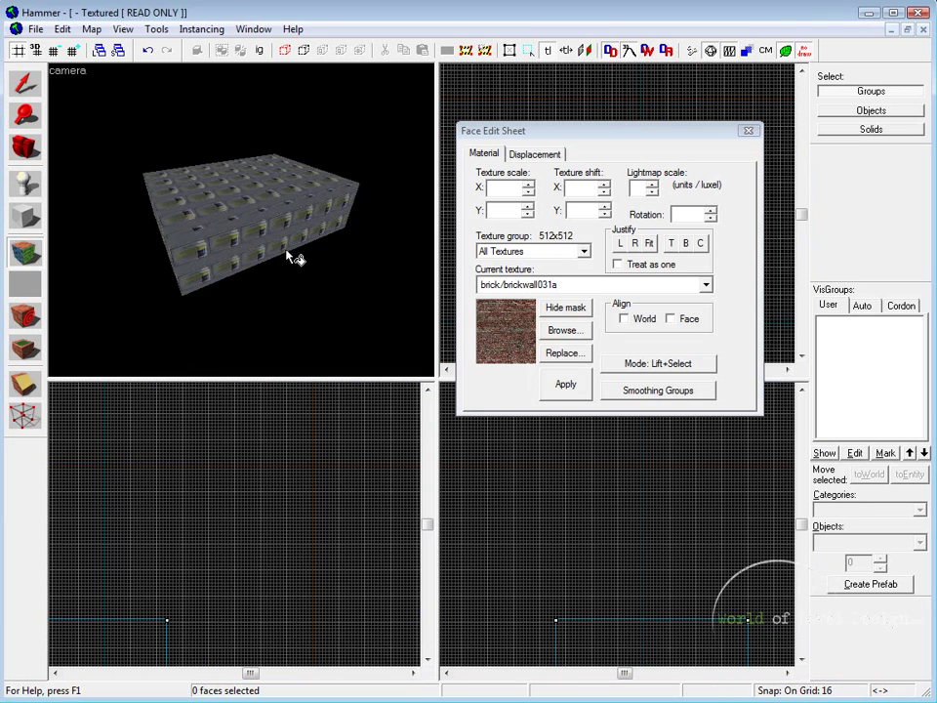
right_click(204, 170)
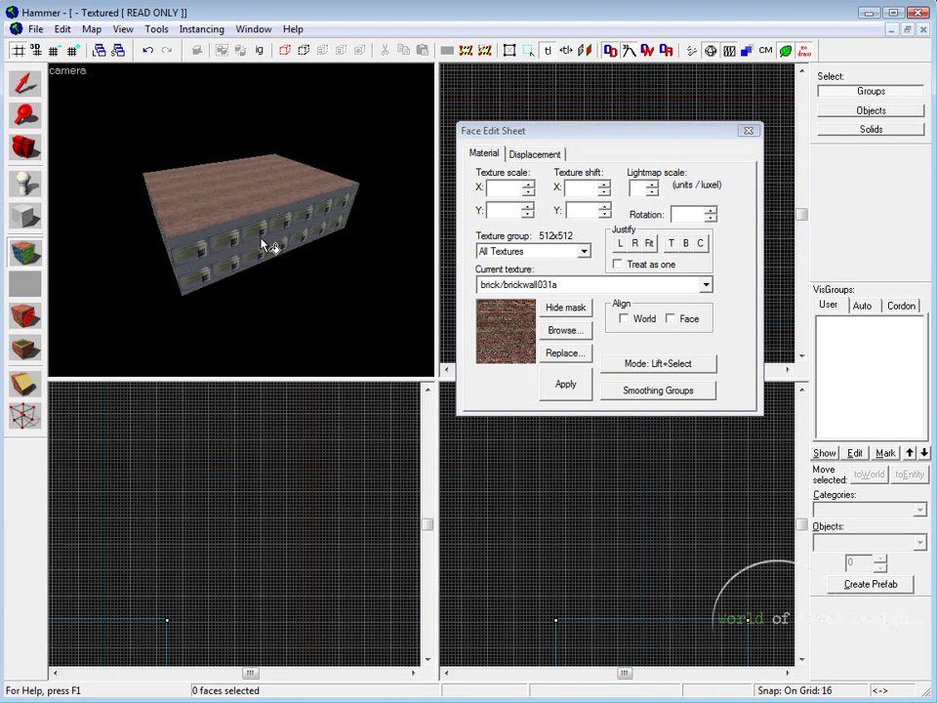
right_click(262, 238)
key("z")
key("a")
key("a")
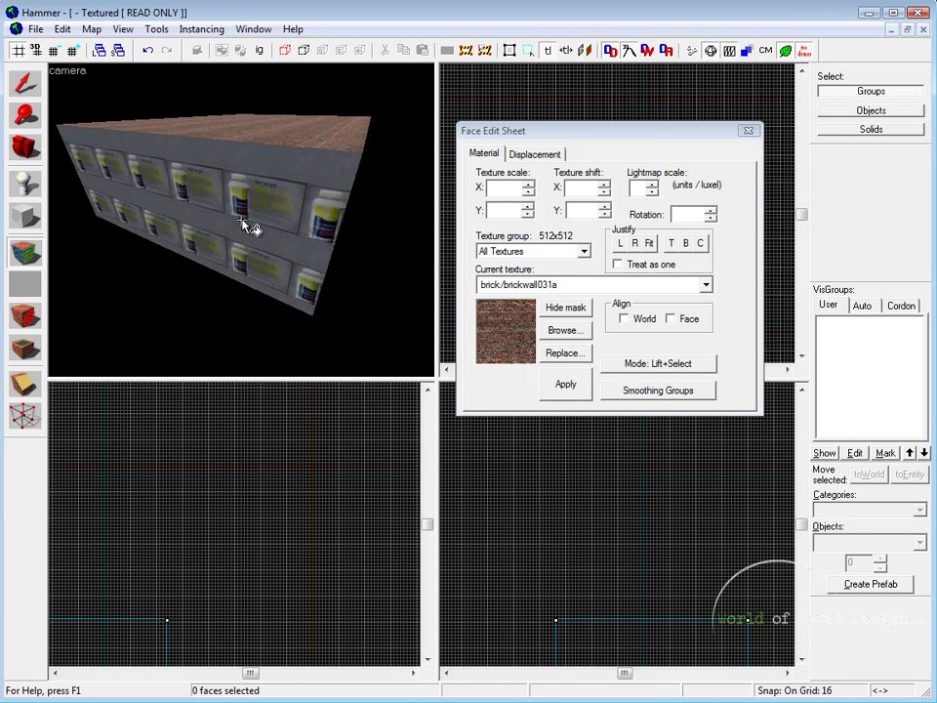
right_click(242, 222)
key("d")
key("s")
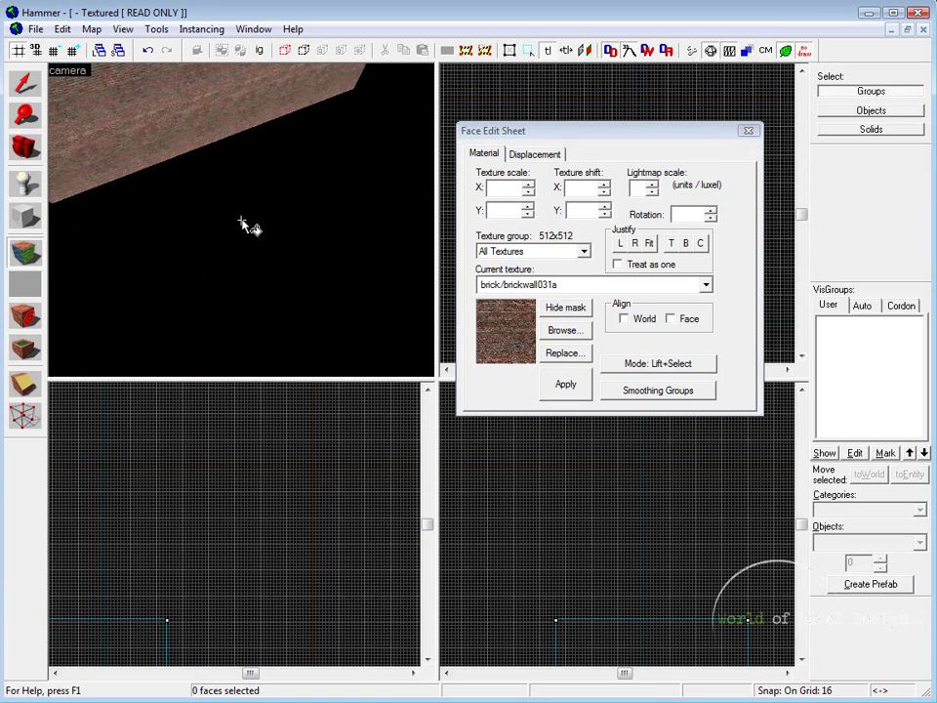
key("z")
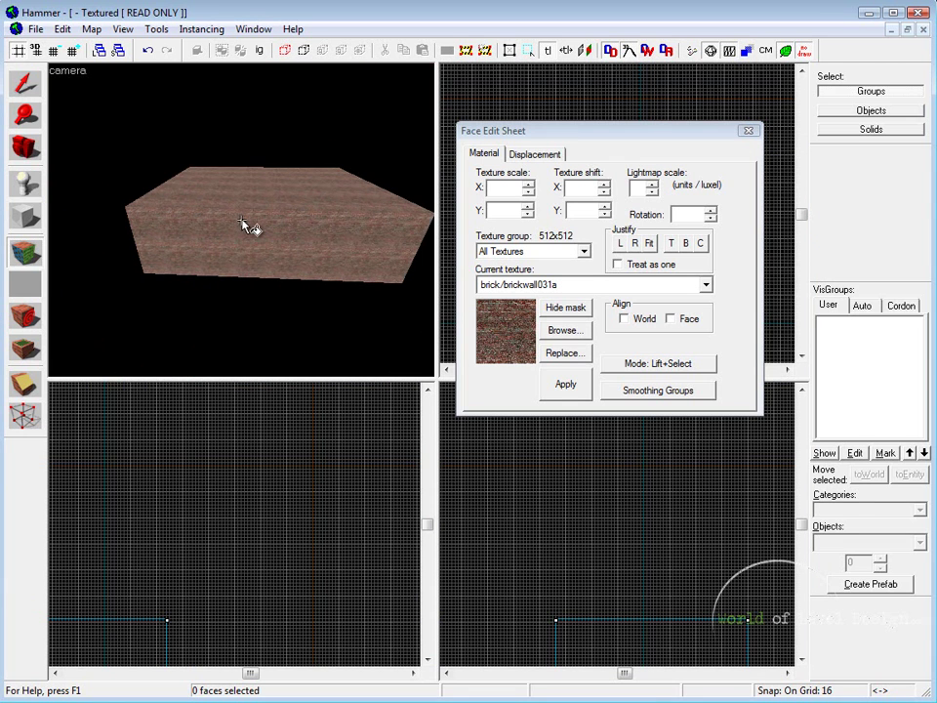
Practice closing and reopening the Face Edit Sheet, leaving it closed.
left_click(24, 255)
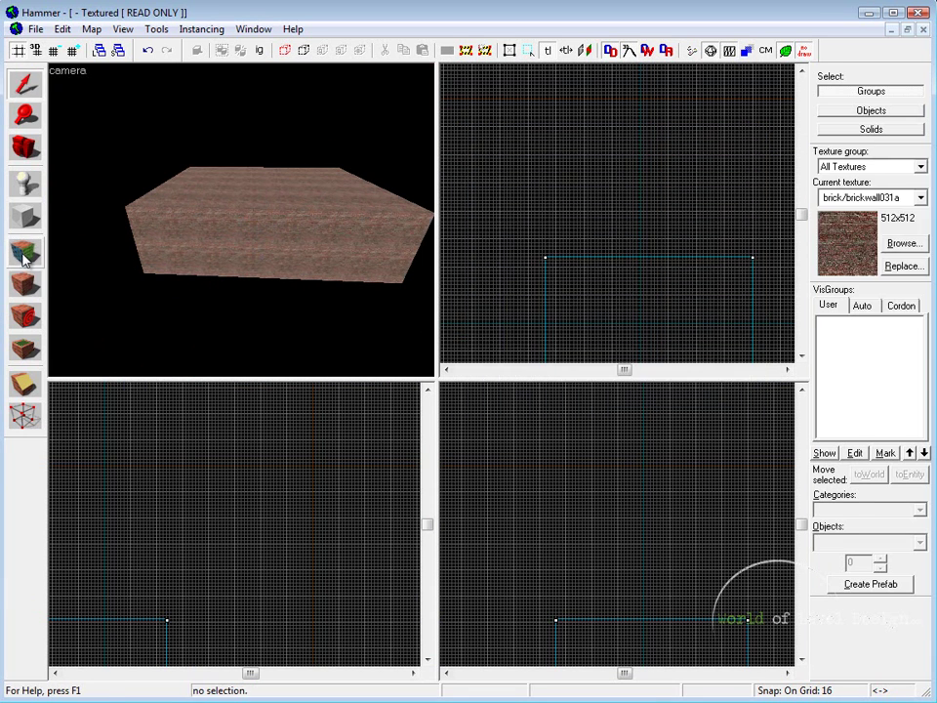
left_click(26, 258)
left_click(29, 261)
left_click(30, 261)
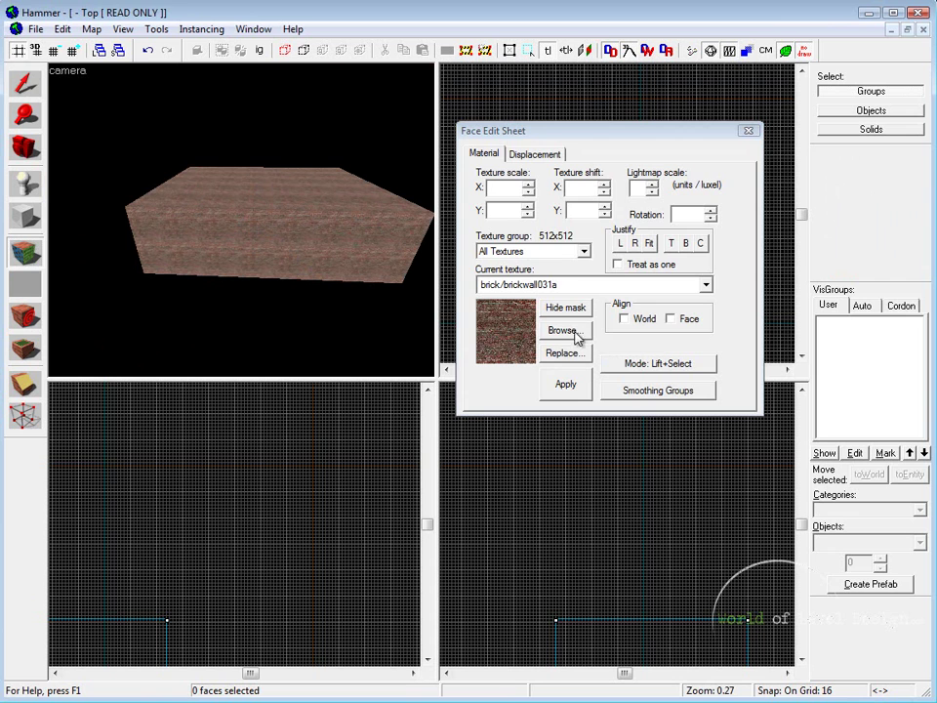
left_click(749, 131)
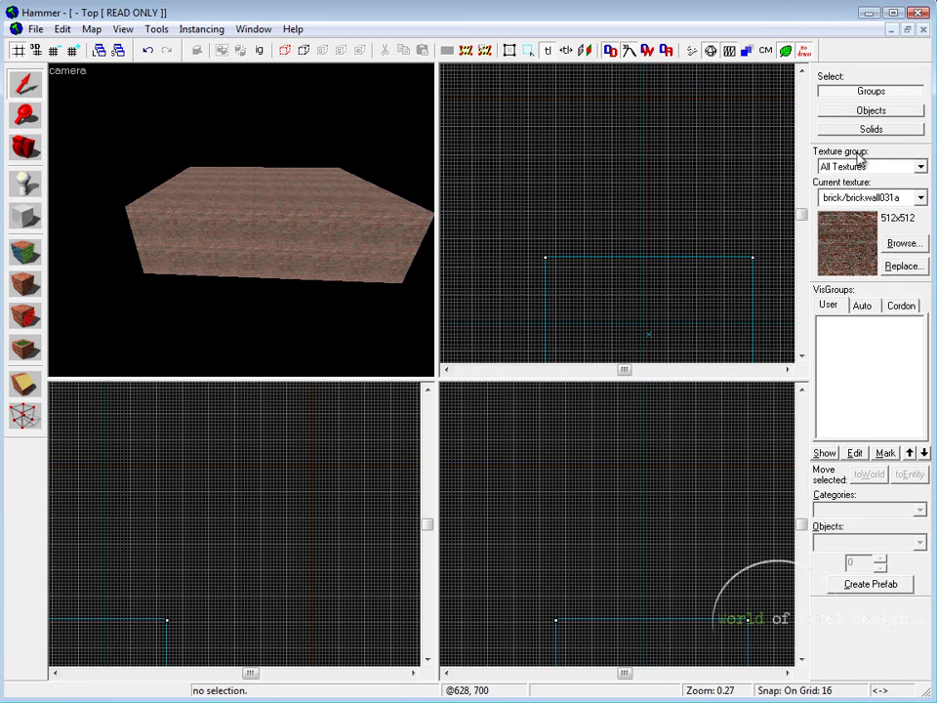
Compare opening the texture browser from the main window with opening it from the Face Edit Sheet, keeping the current texture.
left_click(911, 244)
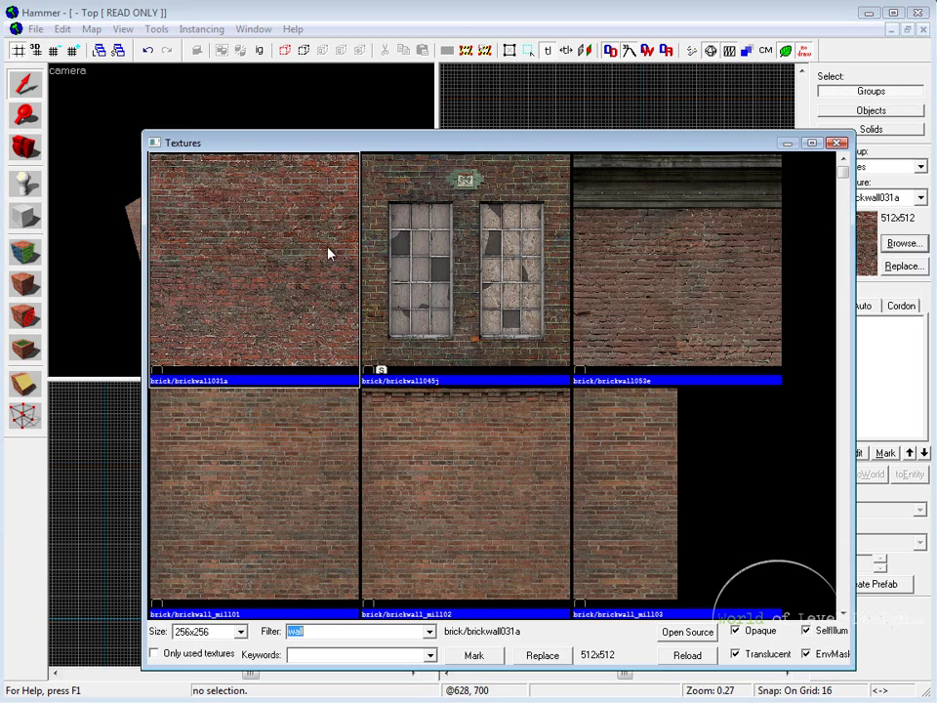
left_click(836, 143)
left_click(86, 260)
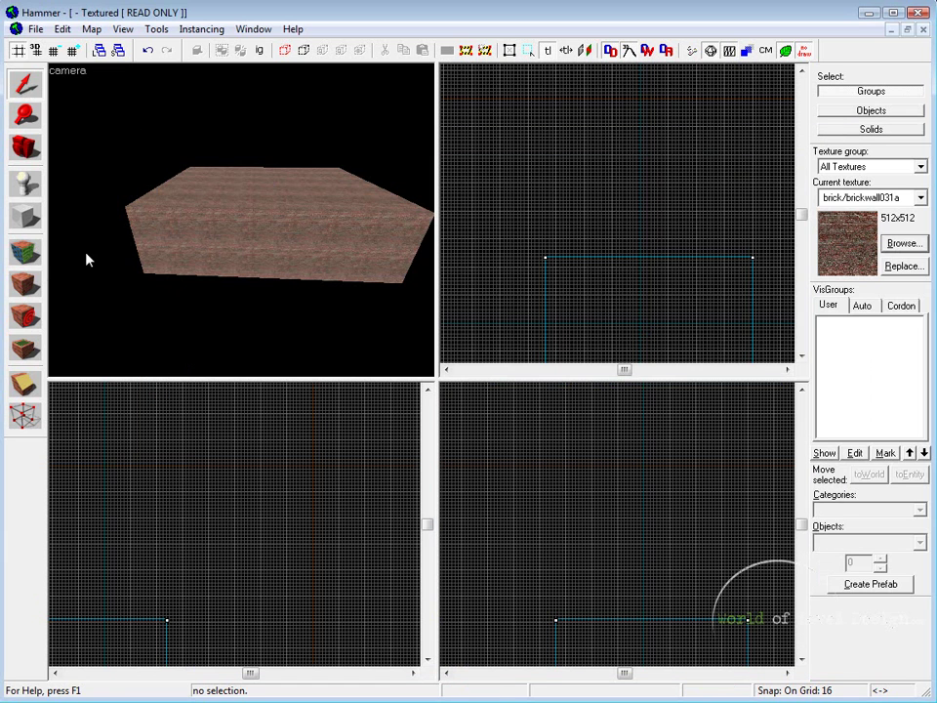
left_click(24, 252)
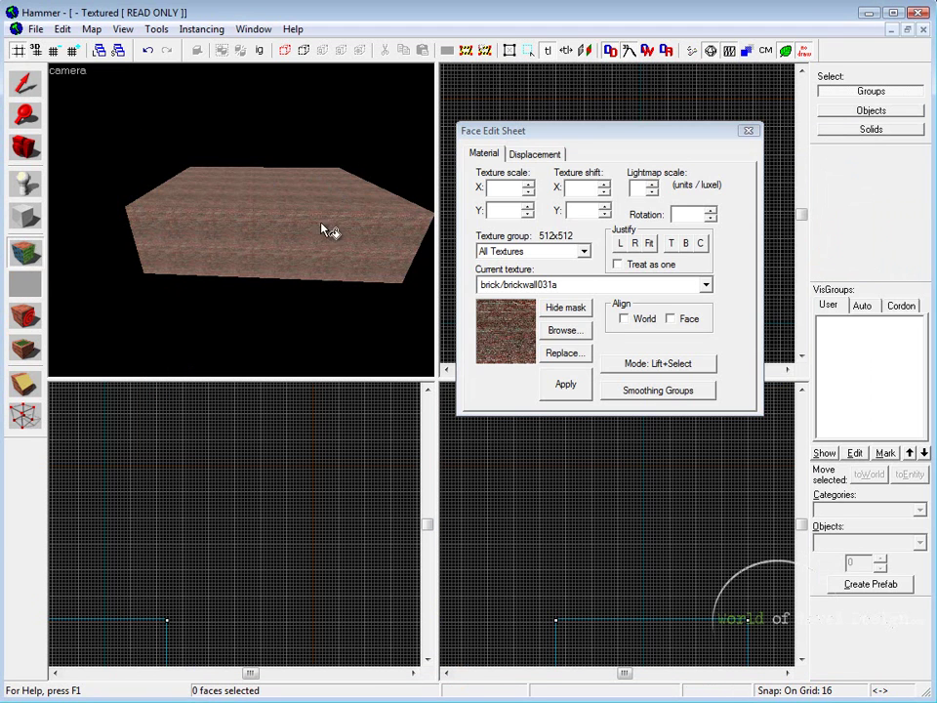
left_click(567, 332)
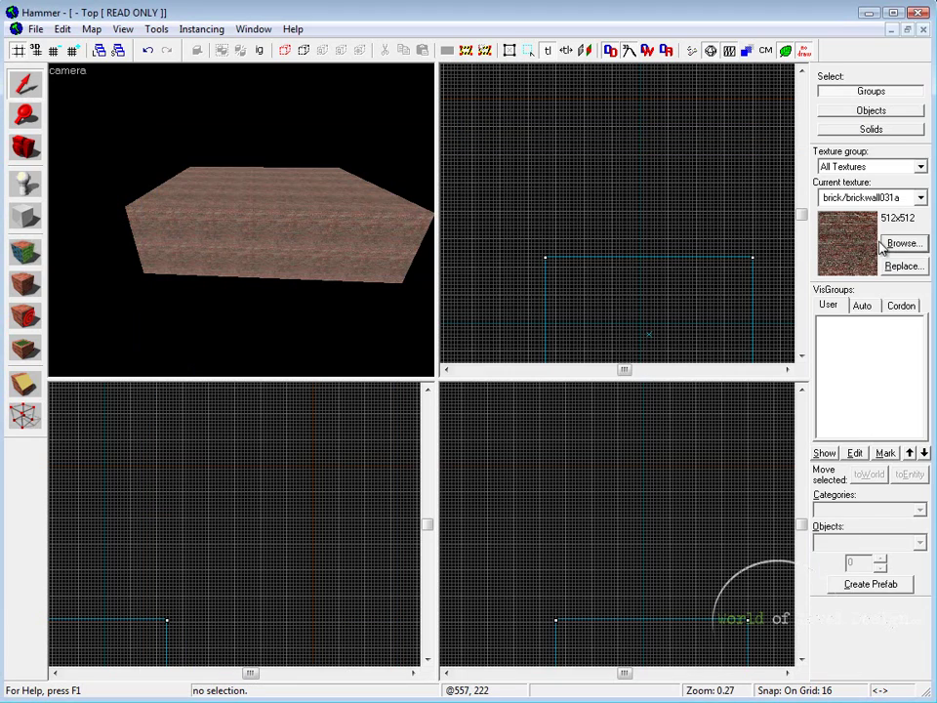
Choose the concrete/concretewall065c texture in the texture browser as the current texture.
left_click(906, 246)
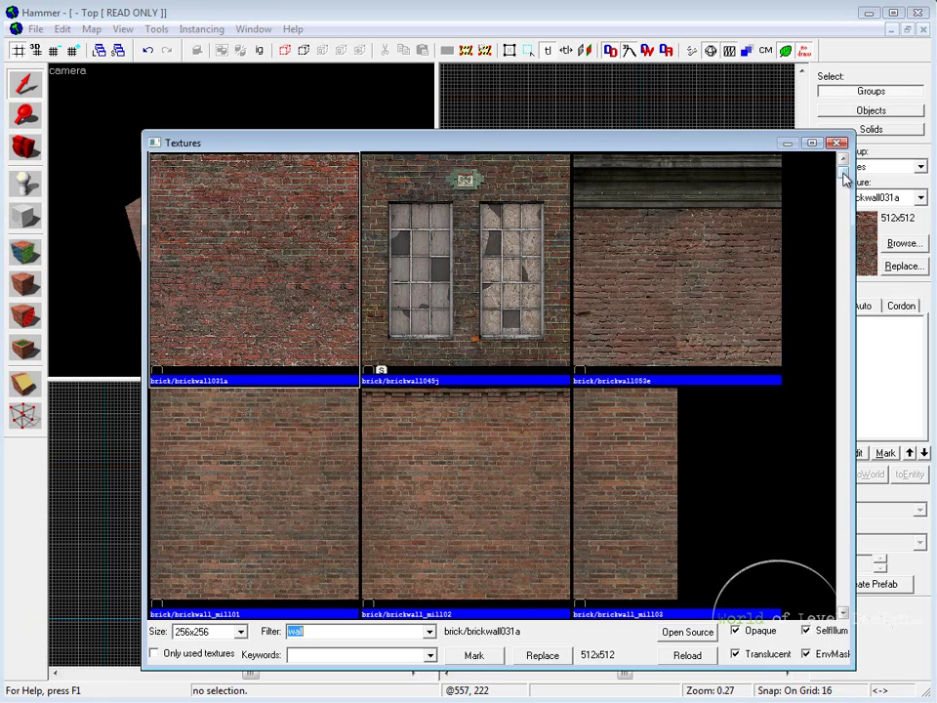
left_click_drag(844, 173, 840, 292)
double_click(302, 343)
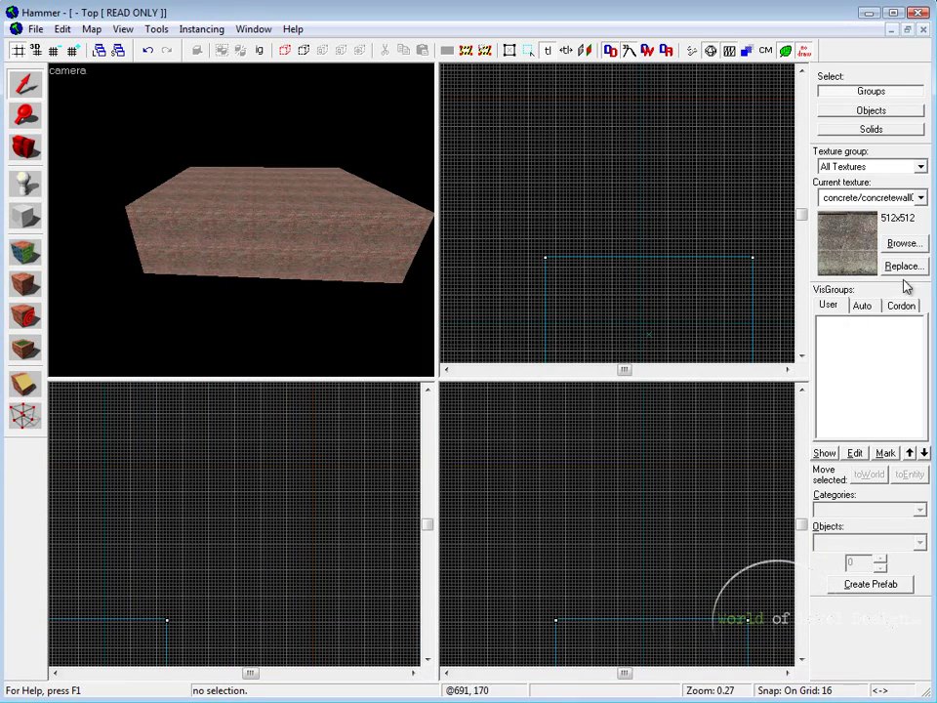
Apply the current concrete texture to all faces of the selected block and view it from several angles.
left_click(143, 219)
left_click(26, 283)
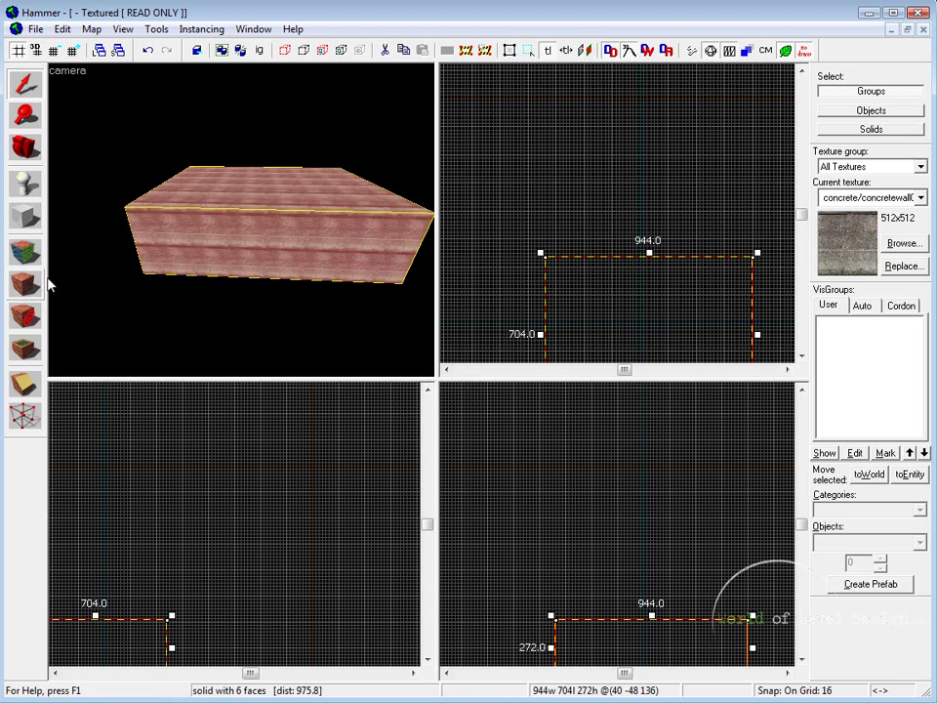
key("Escape")
key("z")
key("w")
key("z")
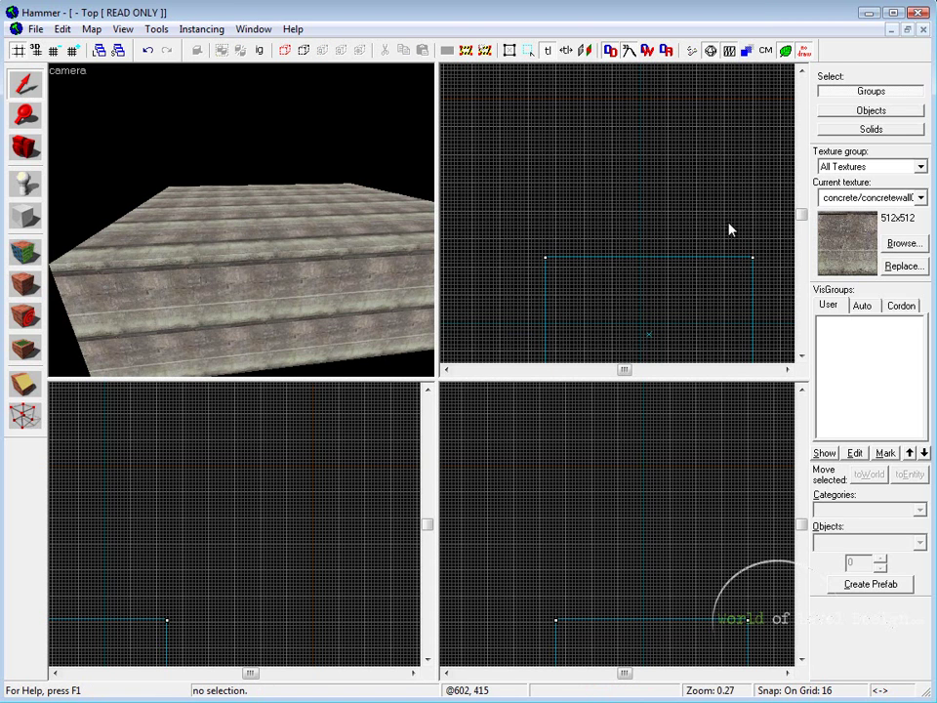
key("z")
key("s")
key("z")
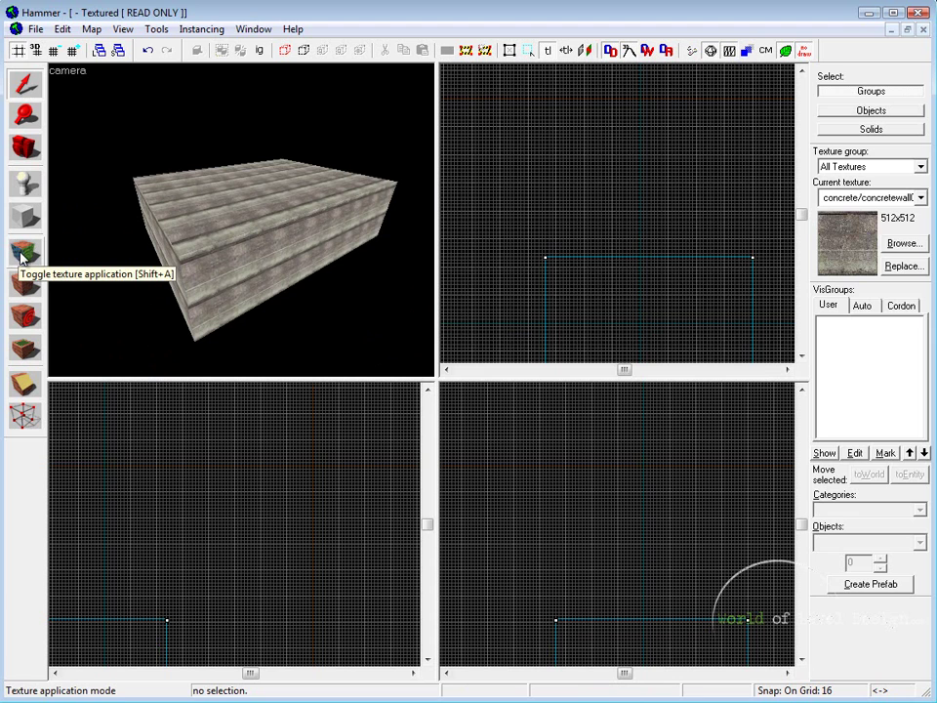
Show the Face Edit Sheet beside the camera view and look into its texture browser, keeping the current texture.
left_click(25, 252)
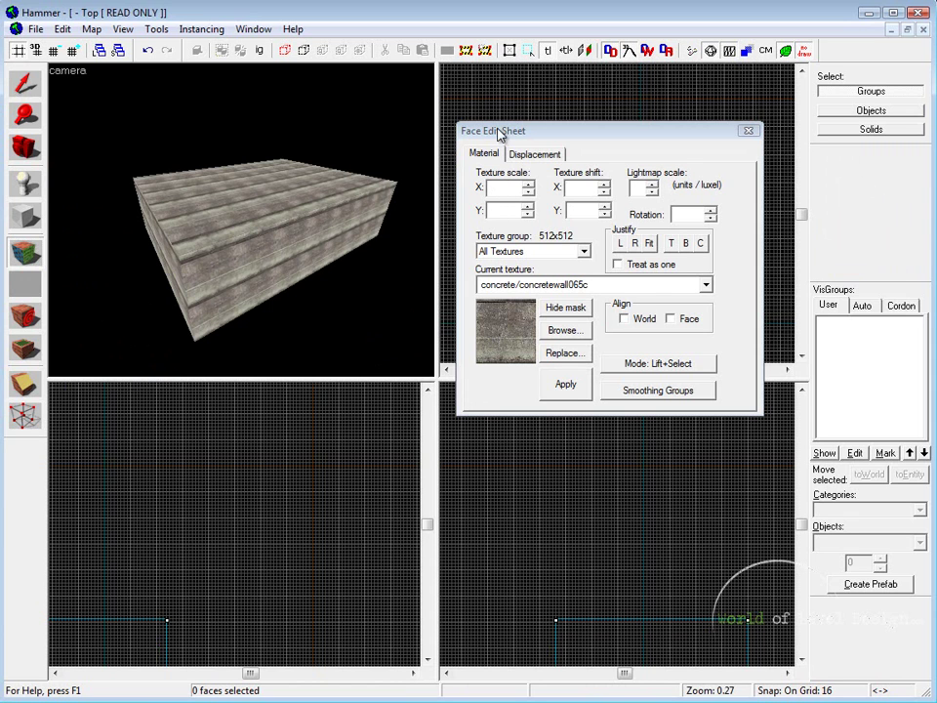
left_click_drag(498, 134, 495, 82)
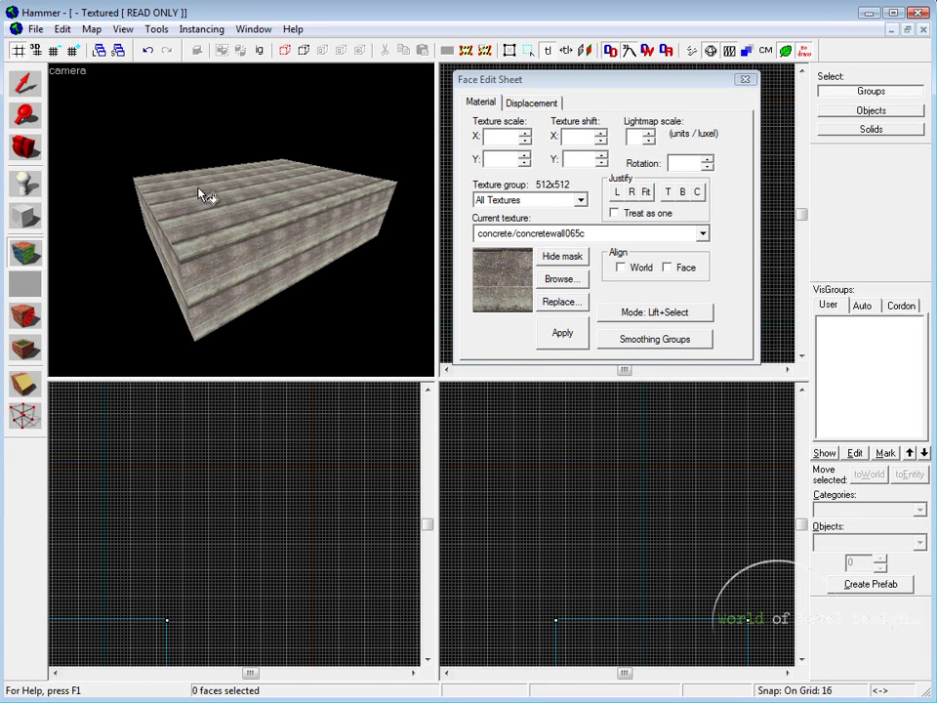
left_click(569, 284)
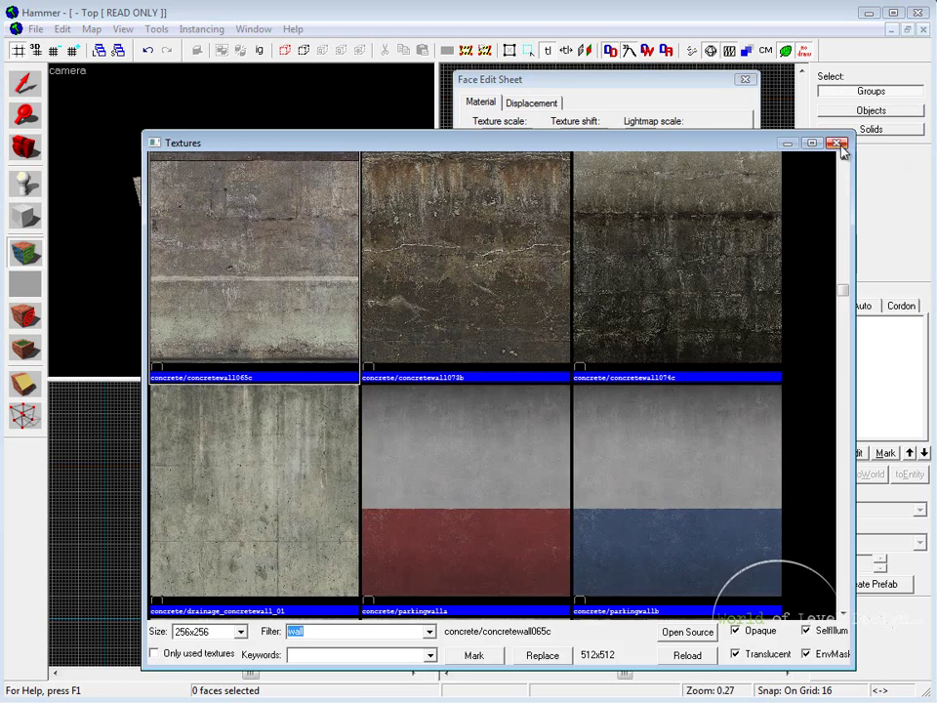
left_click(842, 146)
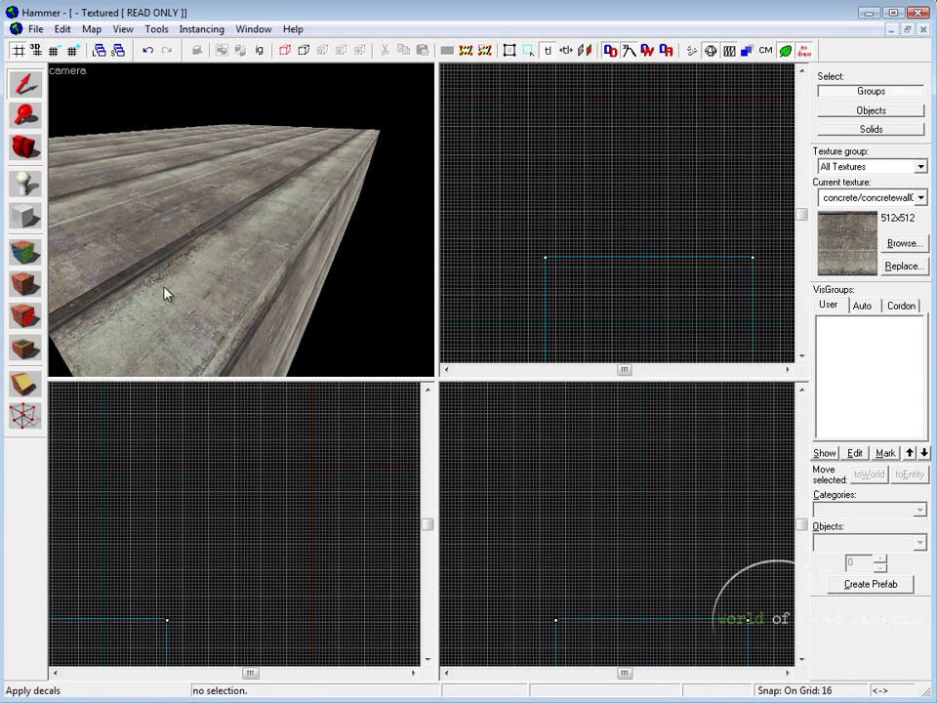
Examine the concrete texture on the block's top and side faces up close in the camera view.
key("z")
scroll(242, 226, "down", 5)
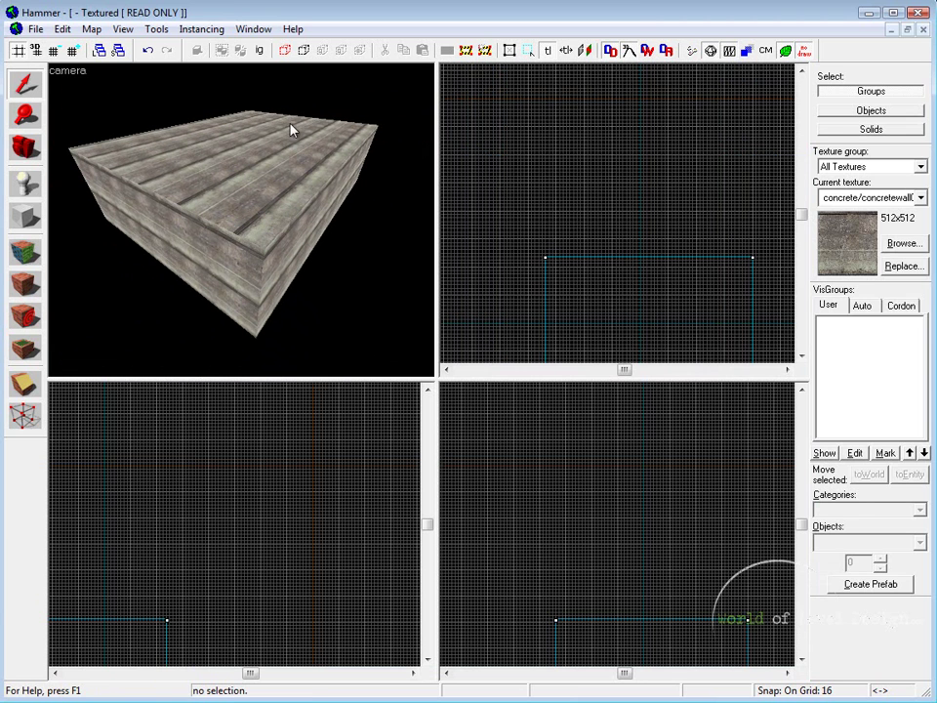
scroll(242, 225, "up", 2)
left_click_drag(242, 225, 115, 268)
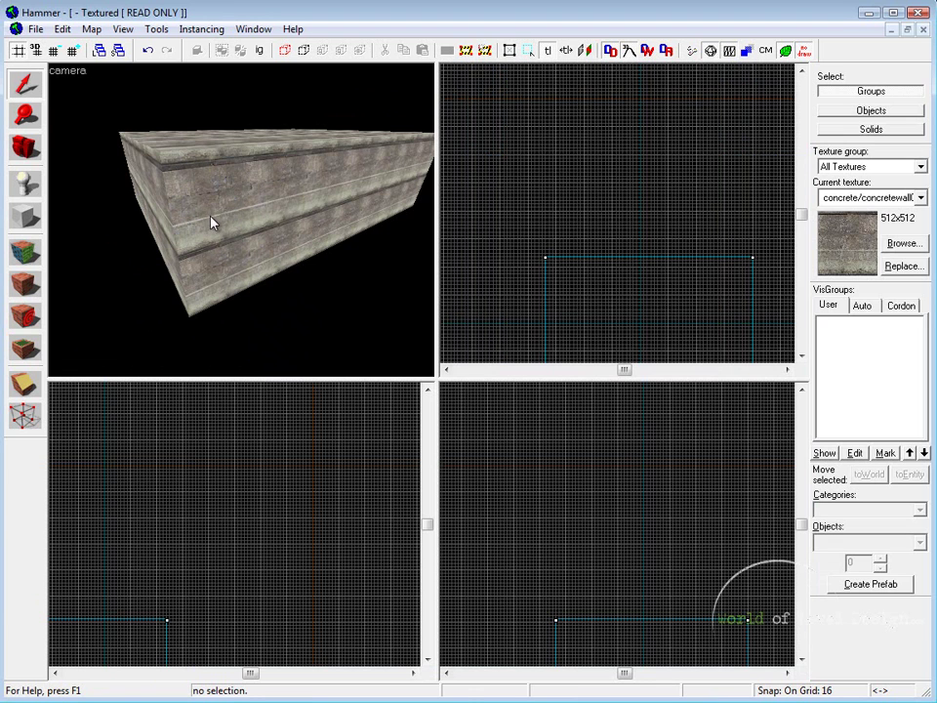
scroll(199, 222, "up", 2)
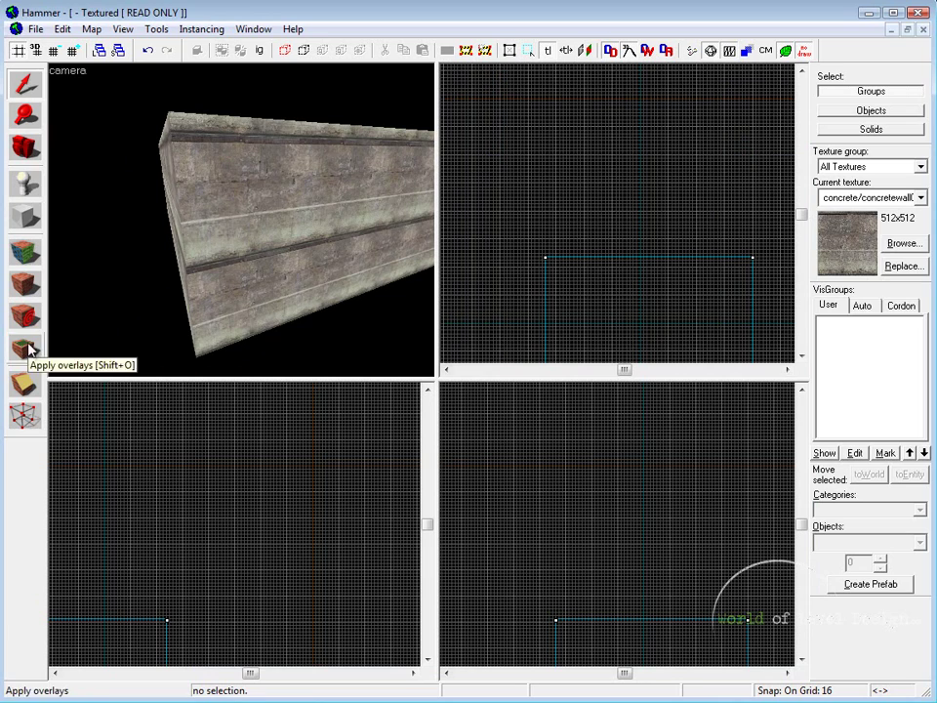
scroll(245, 224, "up", 3)
left_click_drag(241, 224, 242, 218)
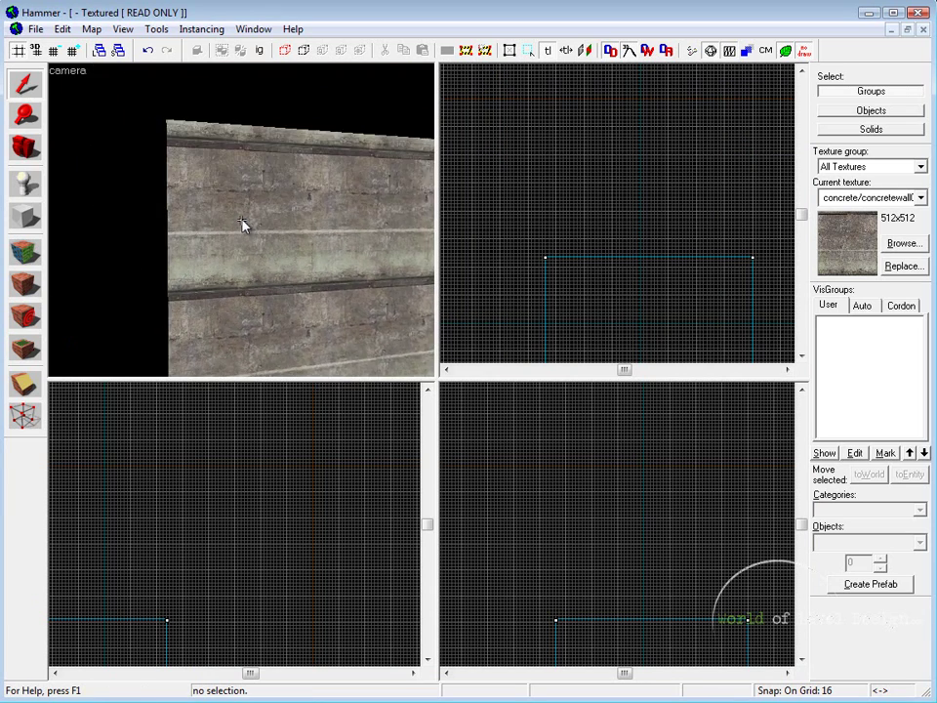
scroll(242, 222, "up", 3)
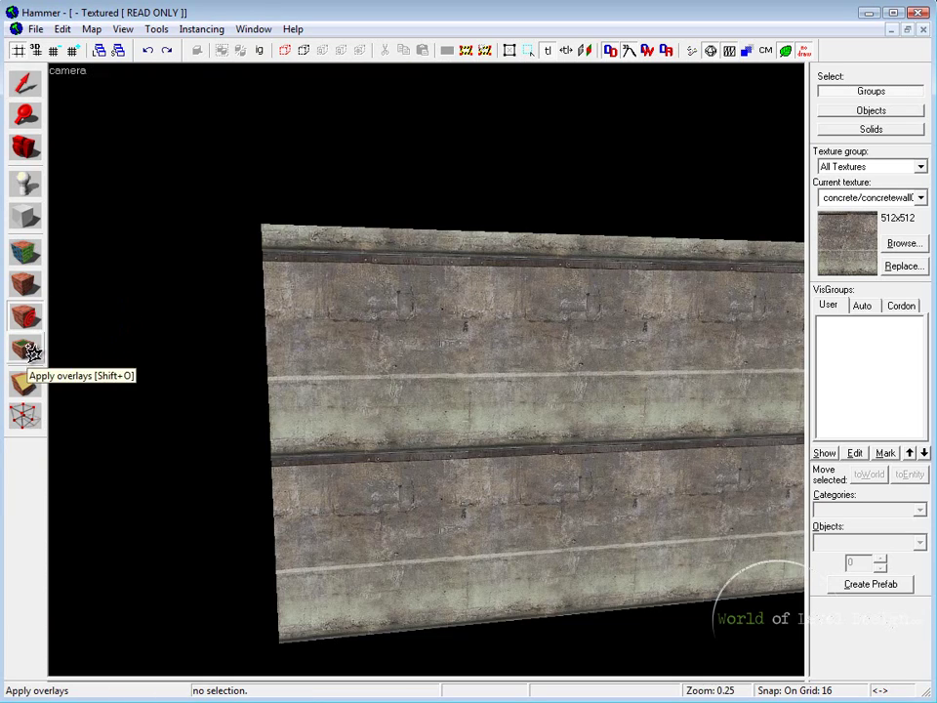
Activate the Overlay tool, filter the textures by "overlay" and choose overlays/ghostsign_03.
left_click(26, 352)
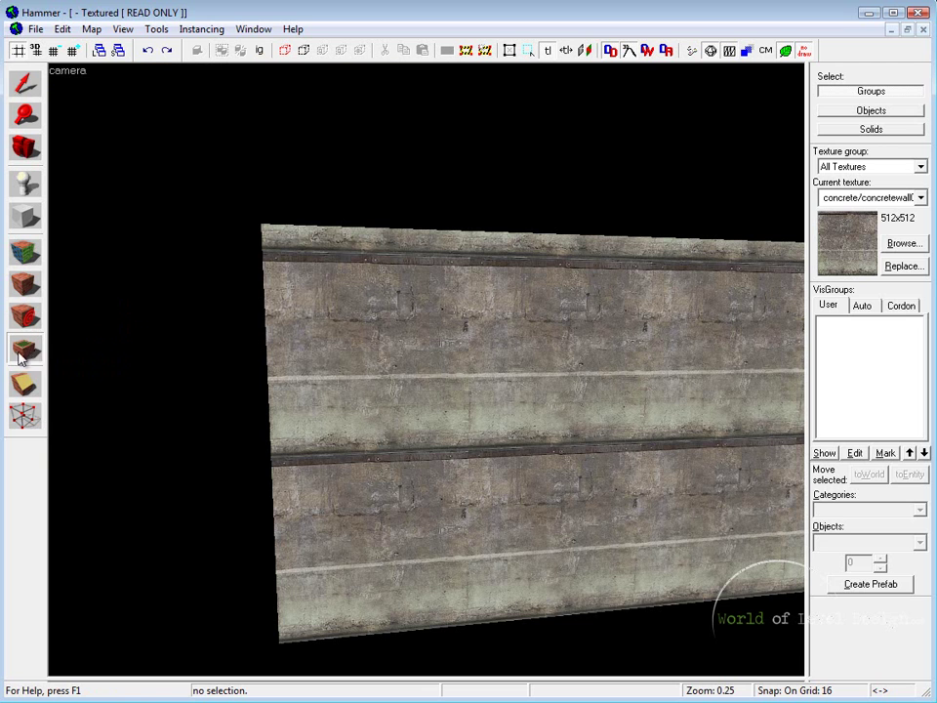
left_click(903, 244)
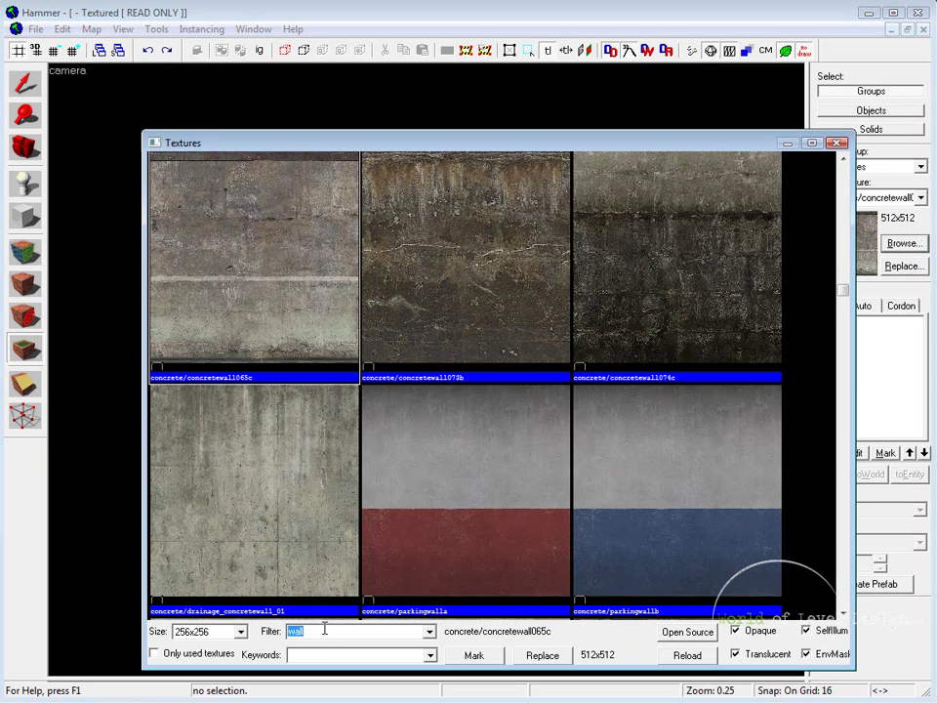
type("overlay")
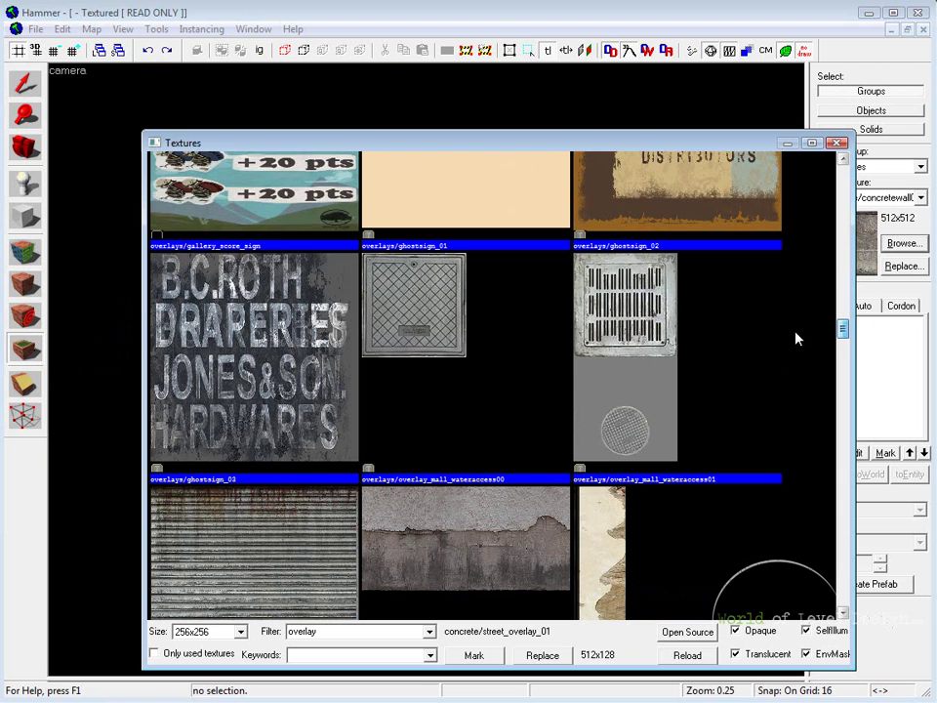
left_click(288, 363)
double_click(231, 310)
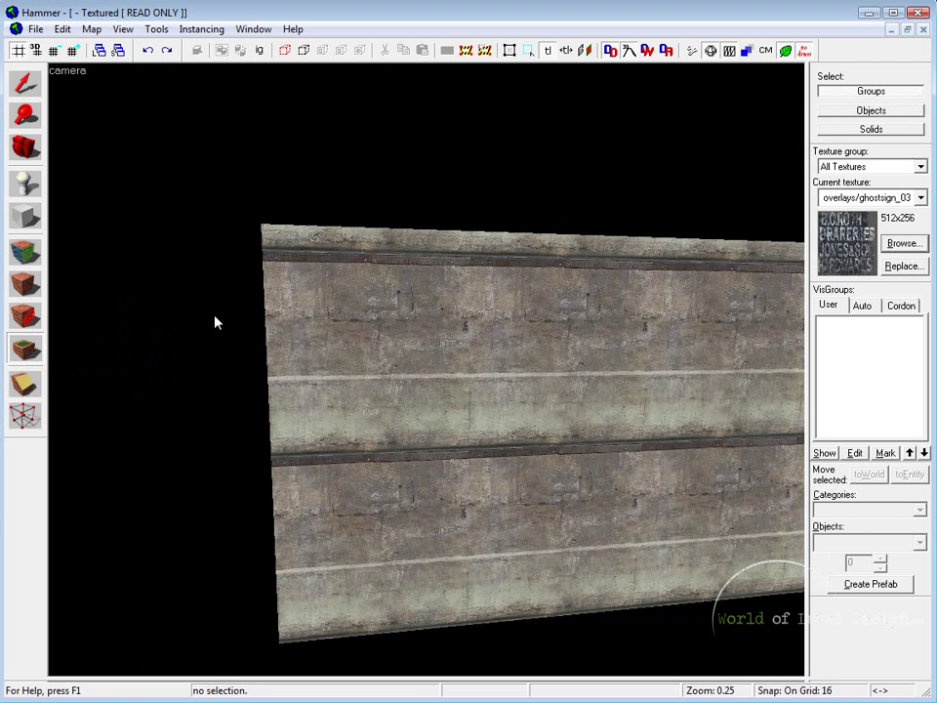
Place the ghostsign_03 overlay near one end of the block's side face and inspect it from several angles.
left_click(26, 350)
left_click(380, 356)
scroll(427, 377, "up", 5)
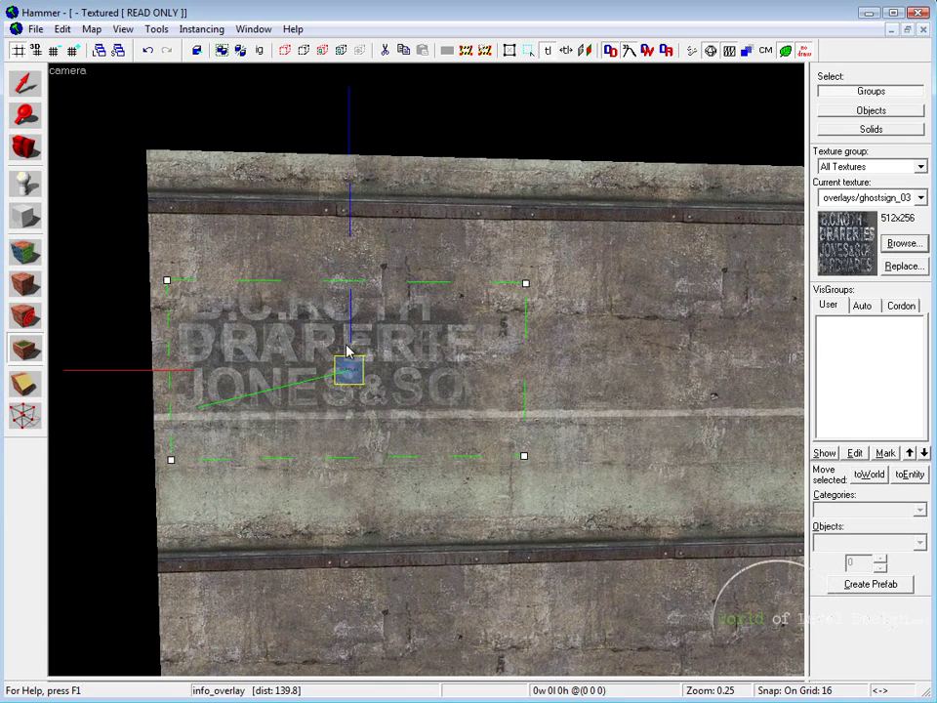
key("z")
key("s")
key("z")
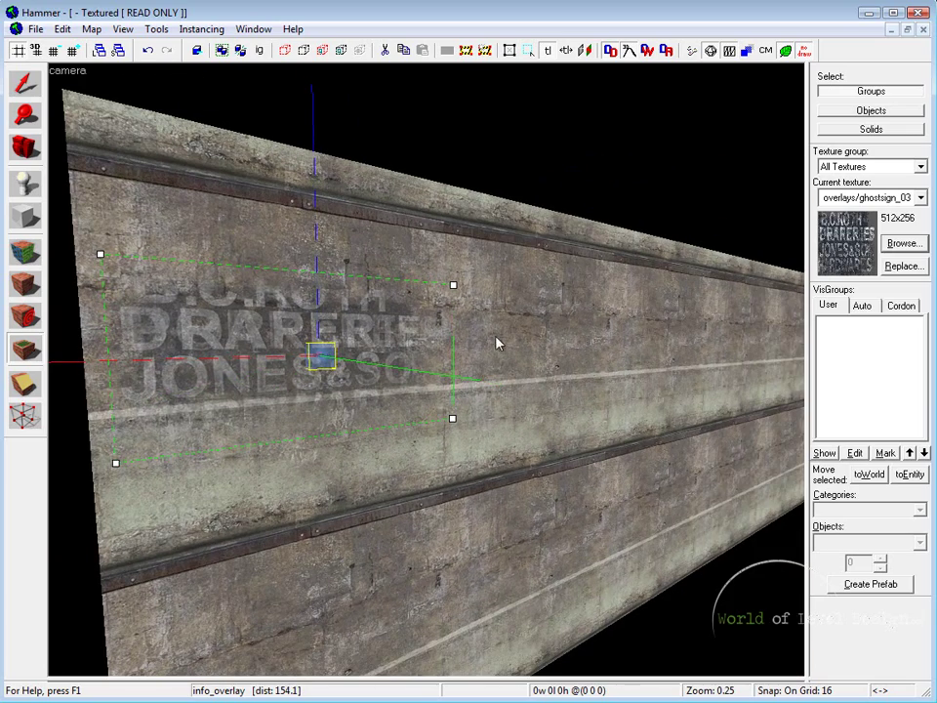
key("z")
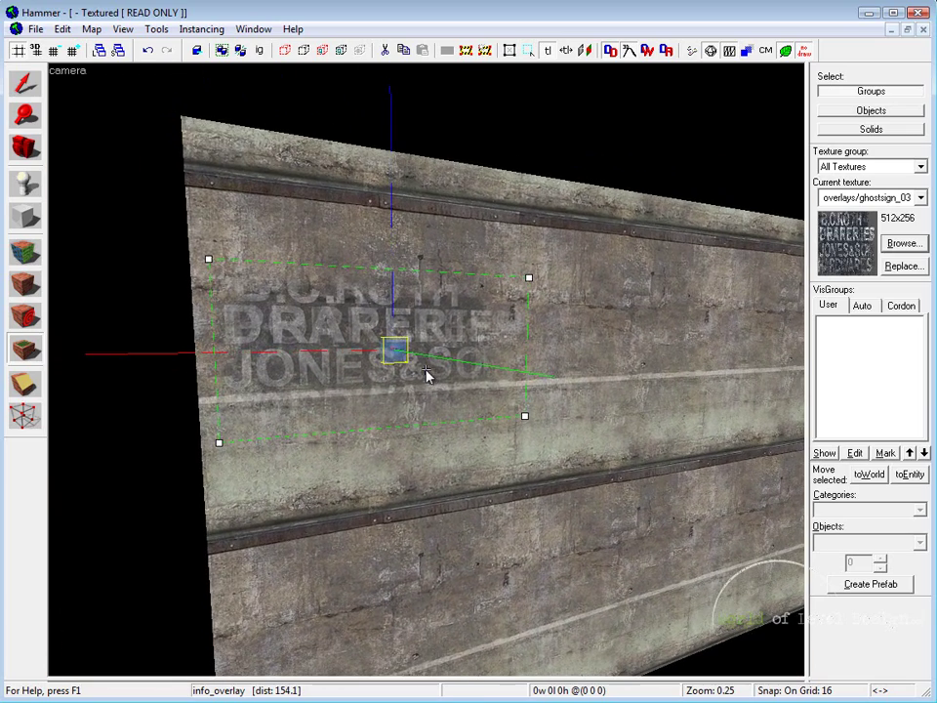
key("z")
Restore the four-view layout, bring the block's whole outline into the Top view and select the block.
left_click(26, 383)
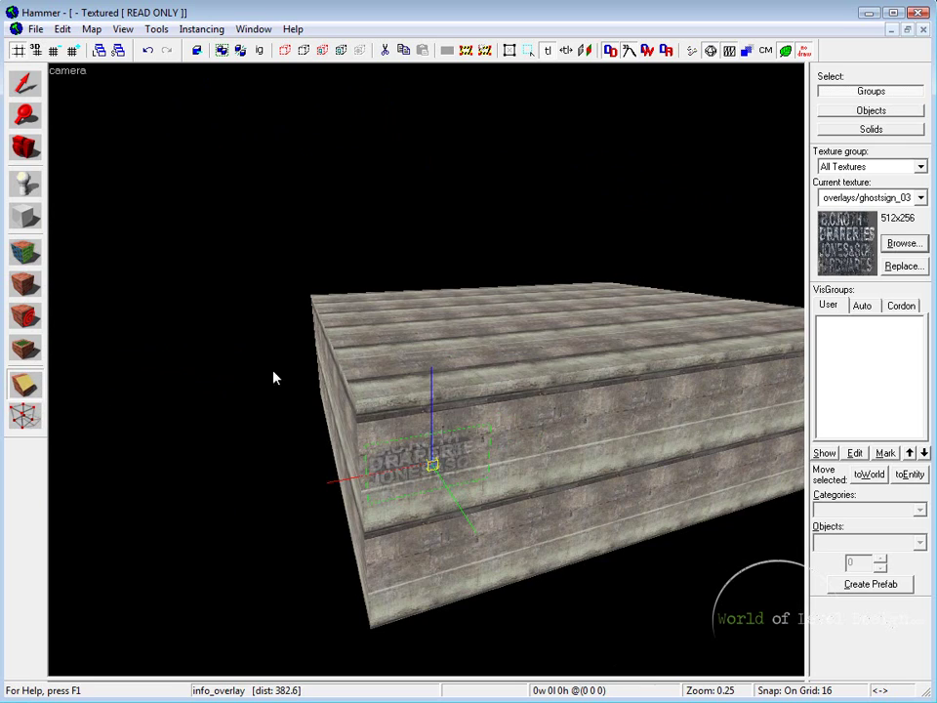
key("shift+z")
middle_click_drag(625, 298, 593, 172)
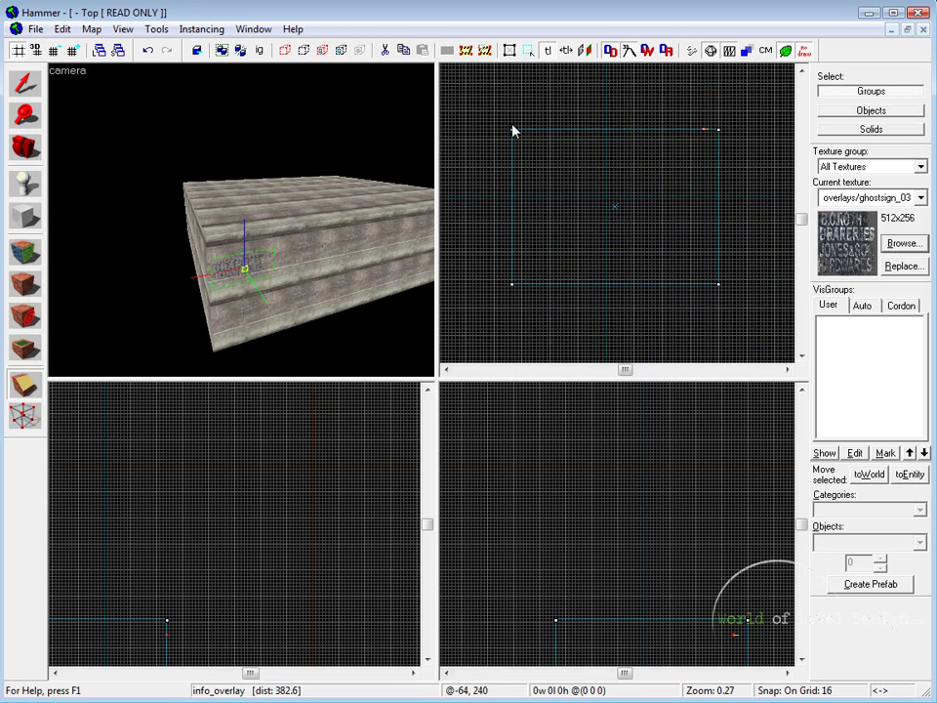
left_click(19, 83)
left_click(722, 195)
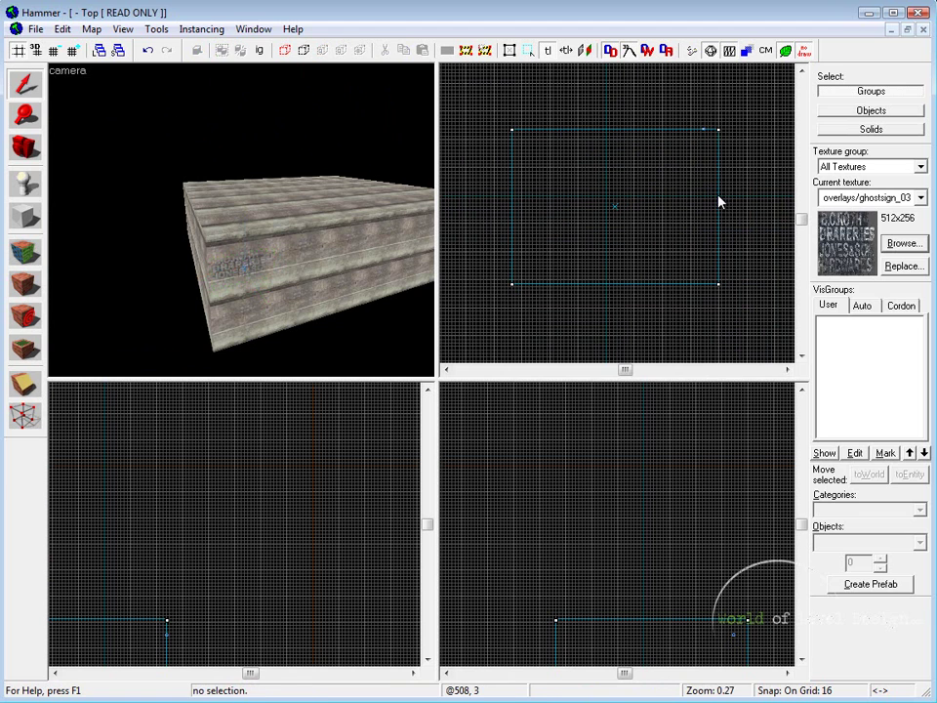
left_click(719, 195)
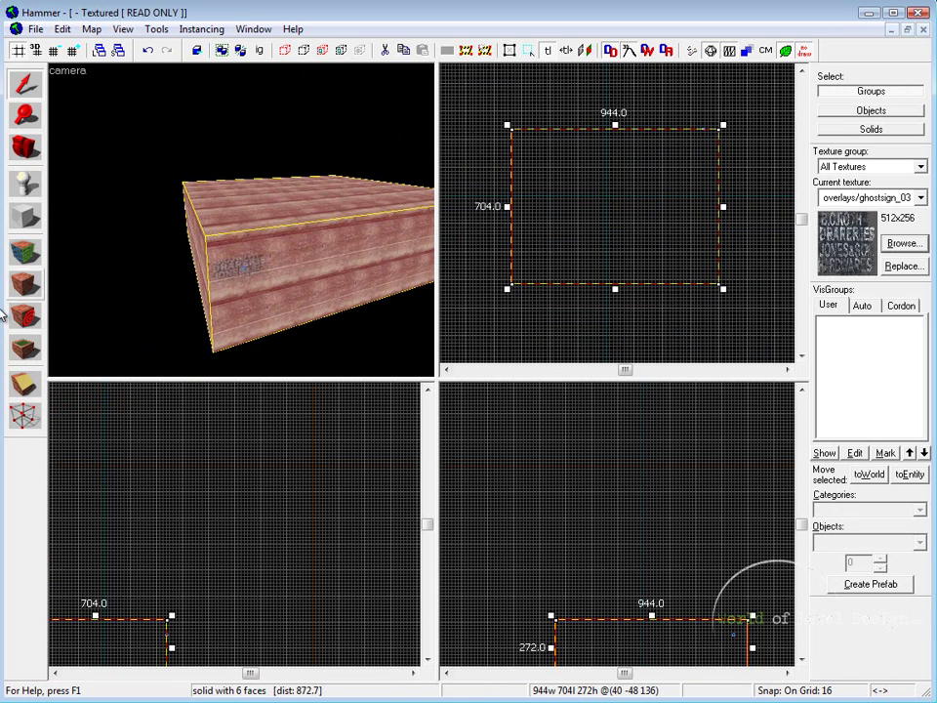
Try clipping the block near its middle in the Top view, keeping only the part without the overlay, and undo the cut.
left_click(26, 386)
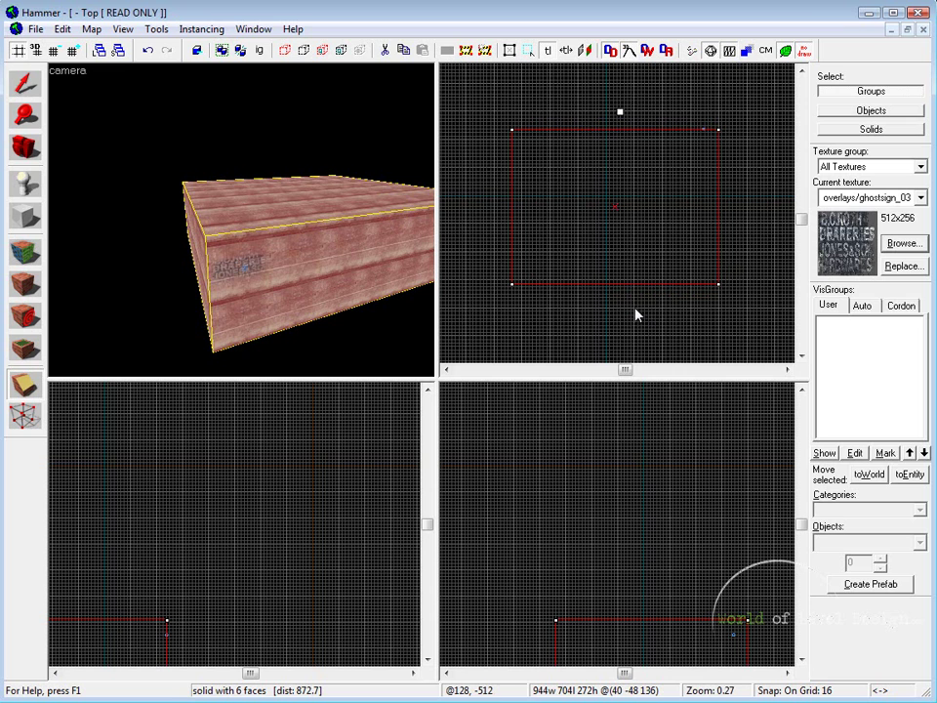
left_click_drag(632, 246, 620, 311)
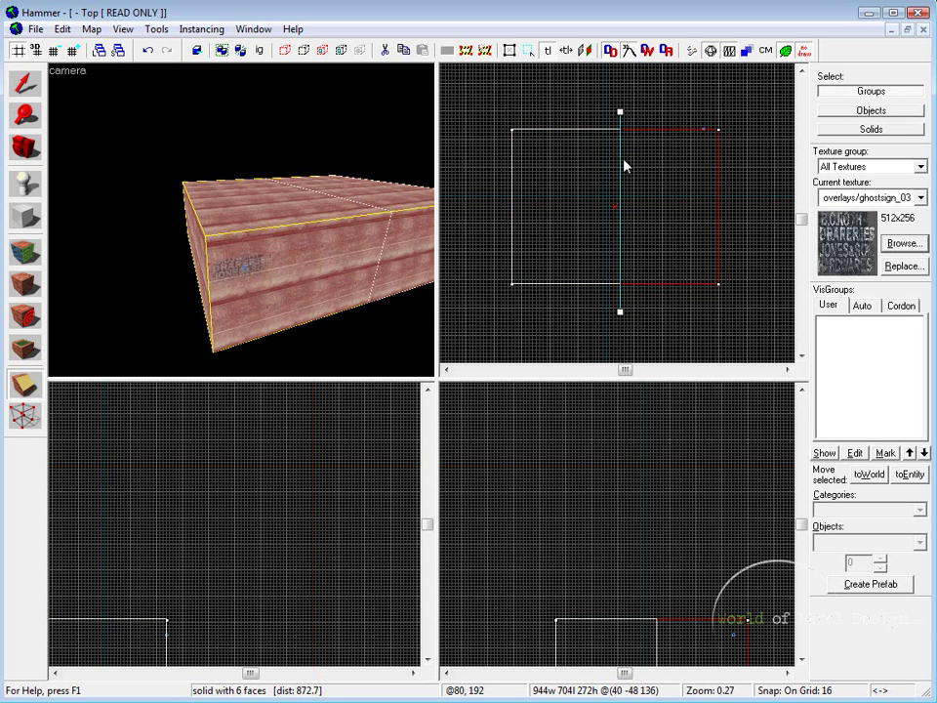
key("Return")
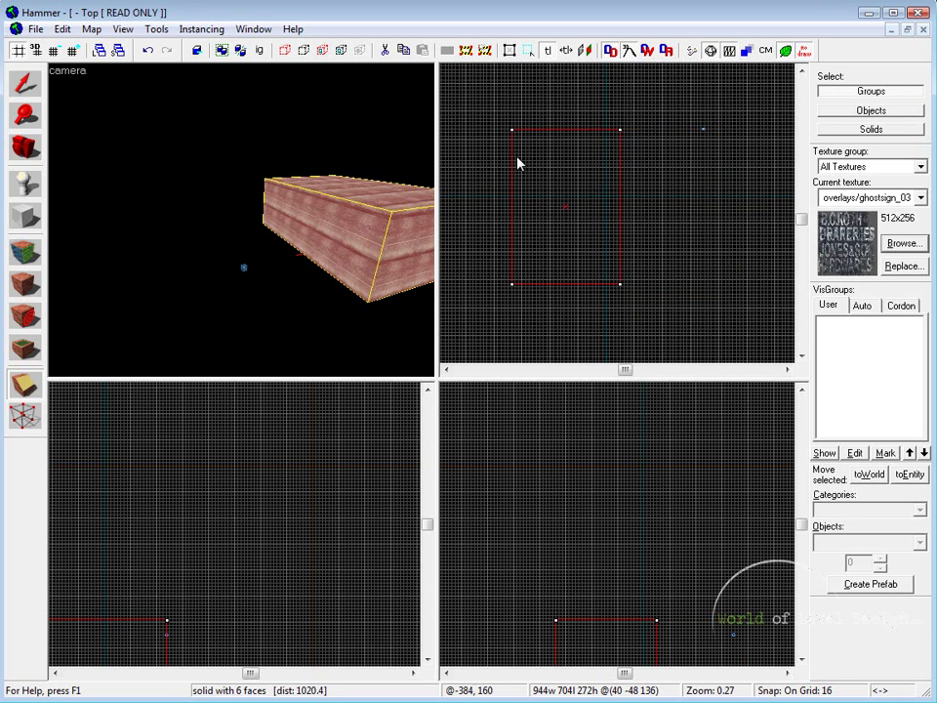
key("z")
key("w")
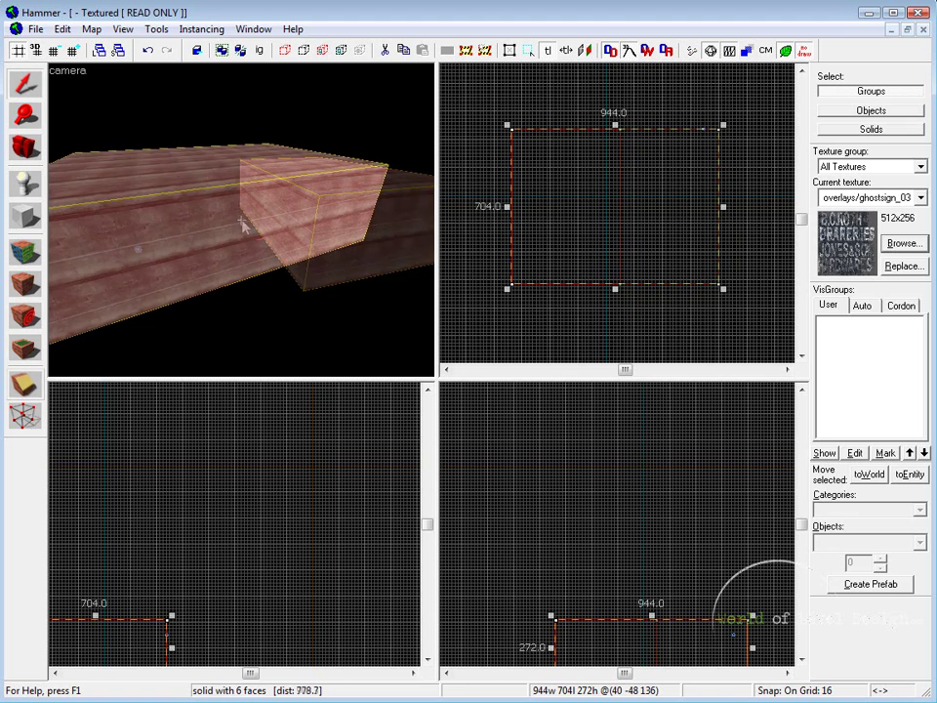
key("z")
Clip the block along a line at about x = 48 in the Top view, keeping both halves as separate solids.
key("shift+x")
left_click_drag(617, 99, 617, 335)
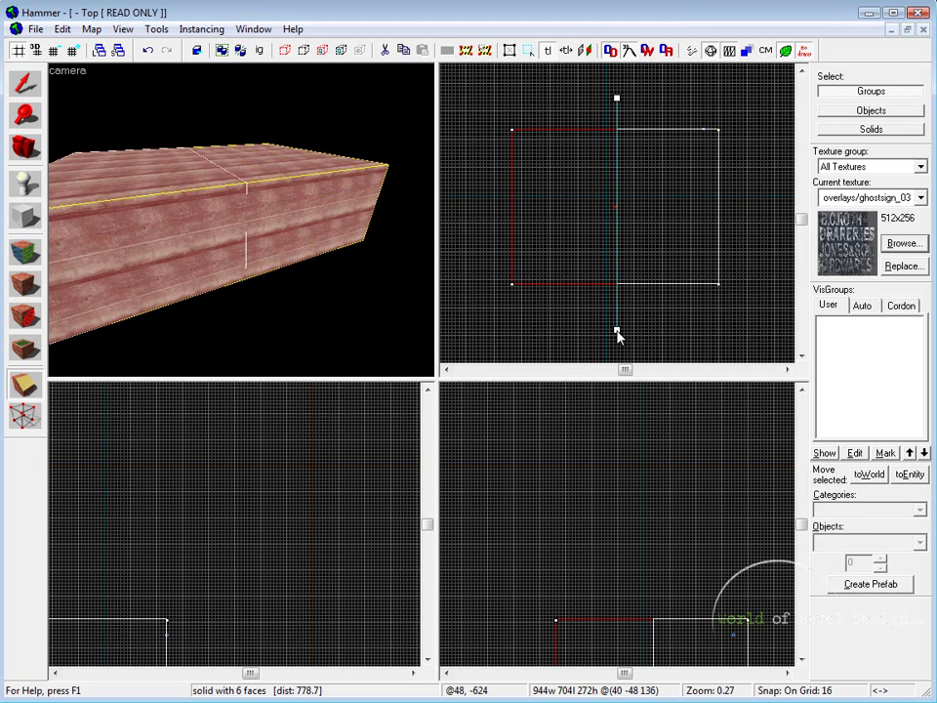
key("z")
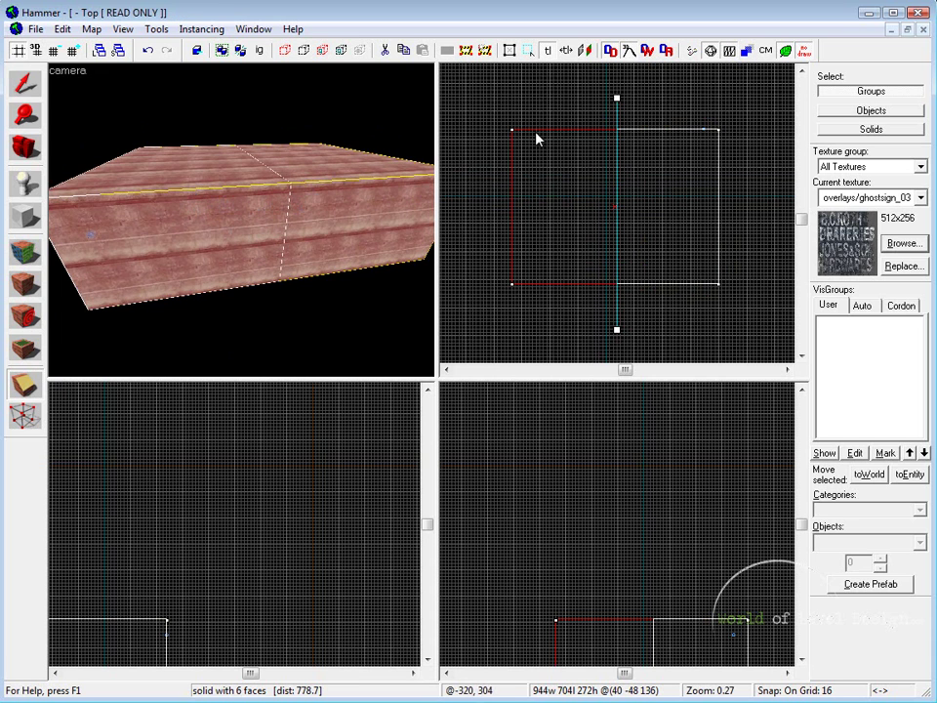
key("ctrl+a")
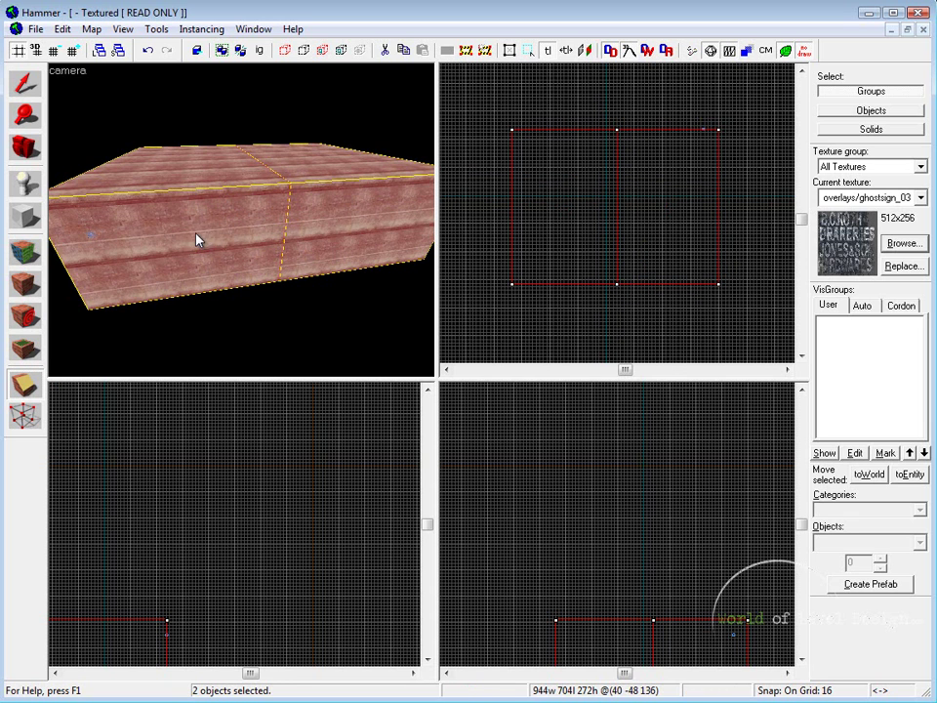
Inspect the cut in the camera view and switch both halves of the block to vertex editing.
key("z")
key("w")
key("d")
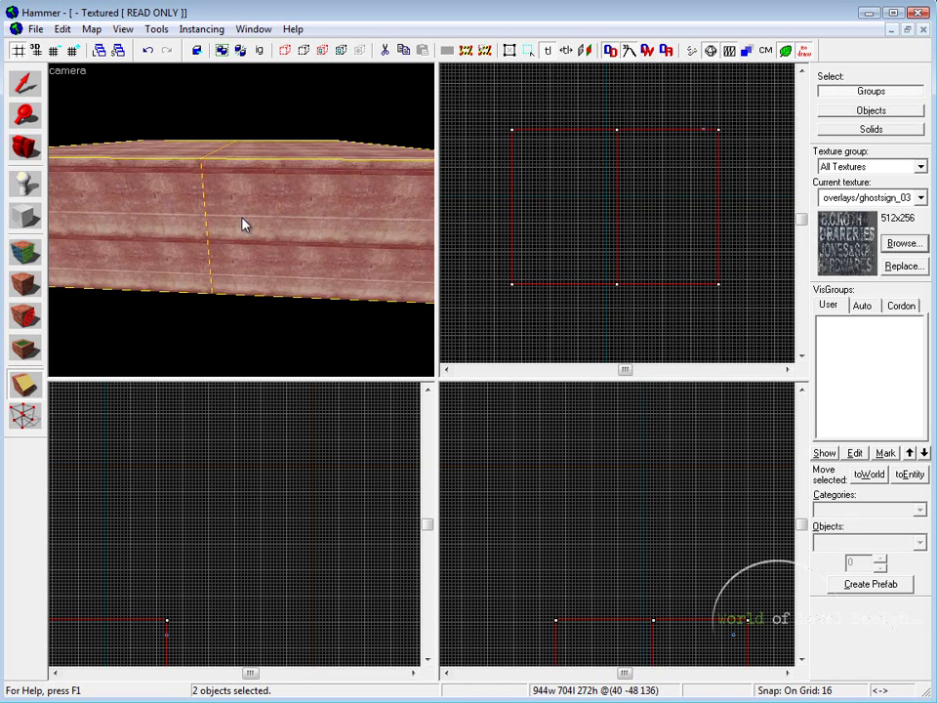
scroll(243, 224, "down", 6)
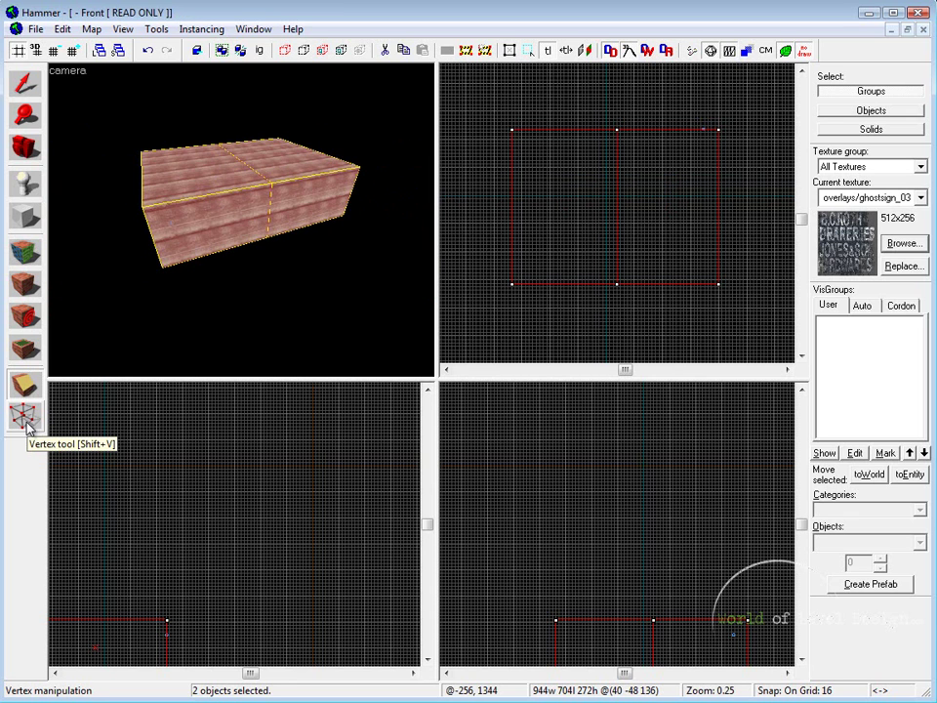
left_click(26, 418)
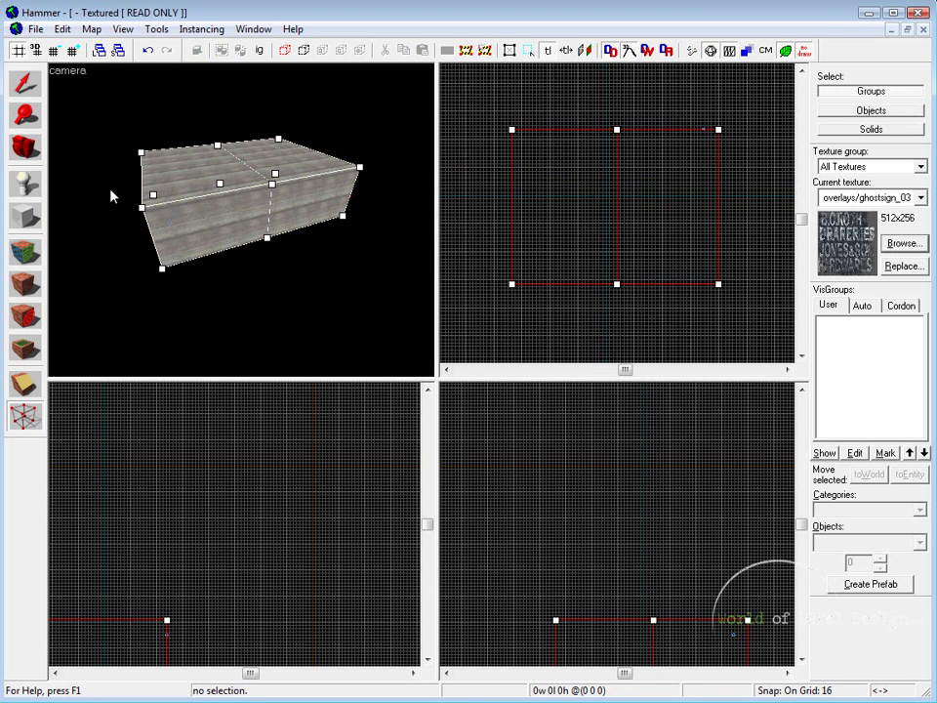
Slope the end of the block in the Right view by moving its outer upper vertices about halfway toward the cut, leaving the lower ones in place.
middle_click_drag(620, 576, 658, 459)
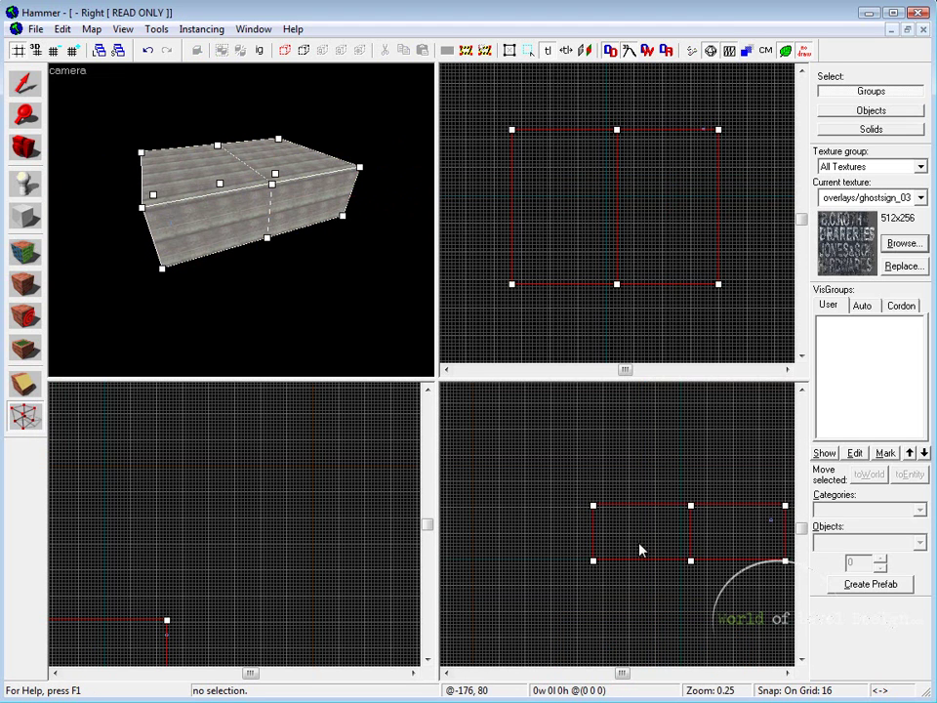
middle_click_drag(640, 514, 601, 540)
left_click(561, 532)
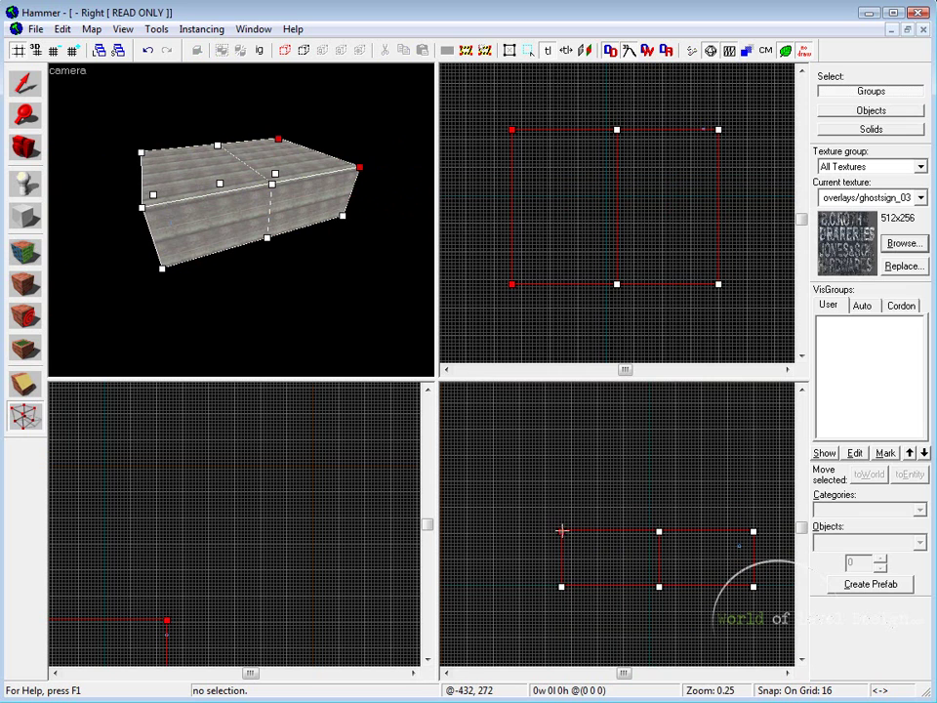
left_click_drag(562, 531, 607, 531)
Leave vertex editing, inspect the sloped end up close in the camera view and deselect both solids.
key("z")
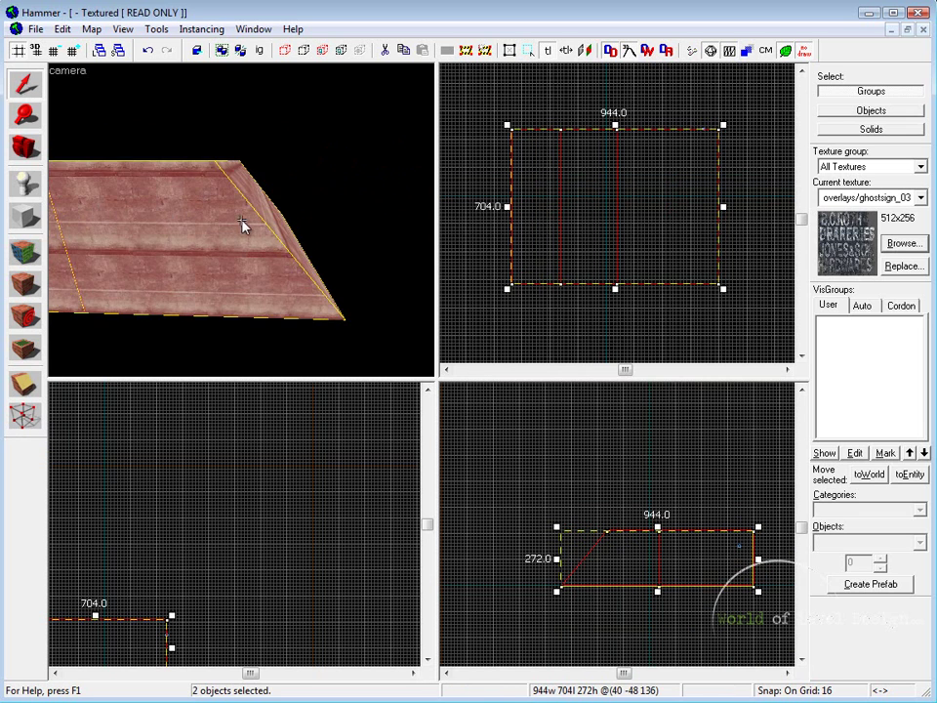
scroll(242, 225, "down", 4)
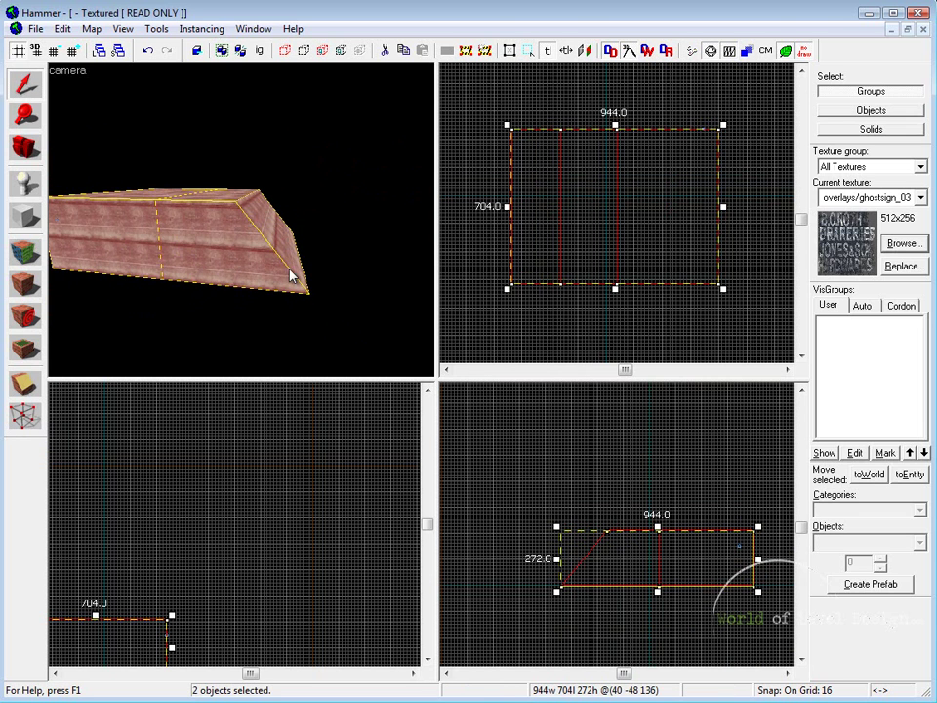
scroll(244, 222, "up", 4)
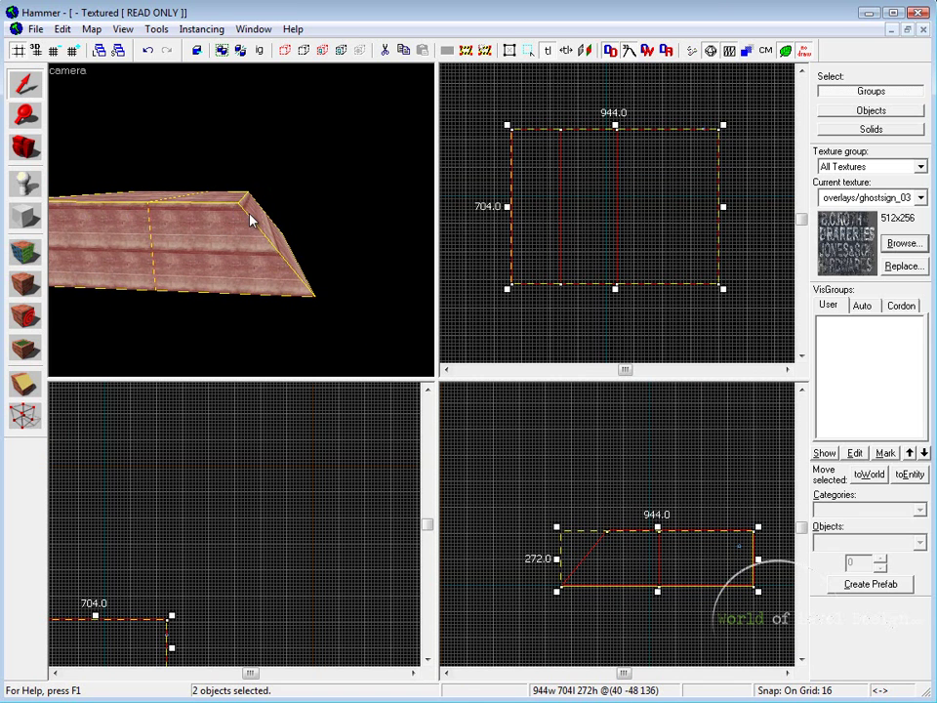
key("z")
key("Escape")
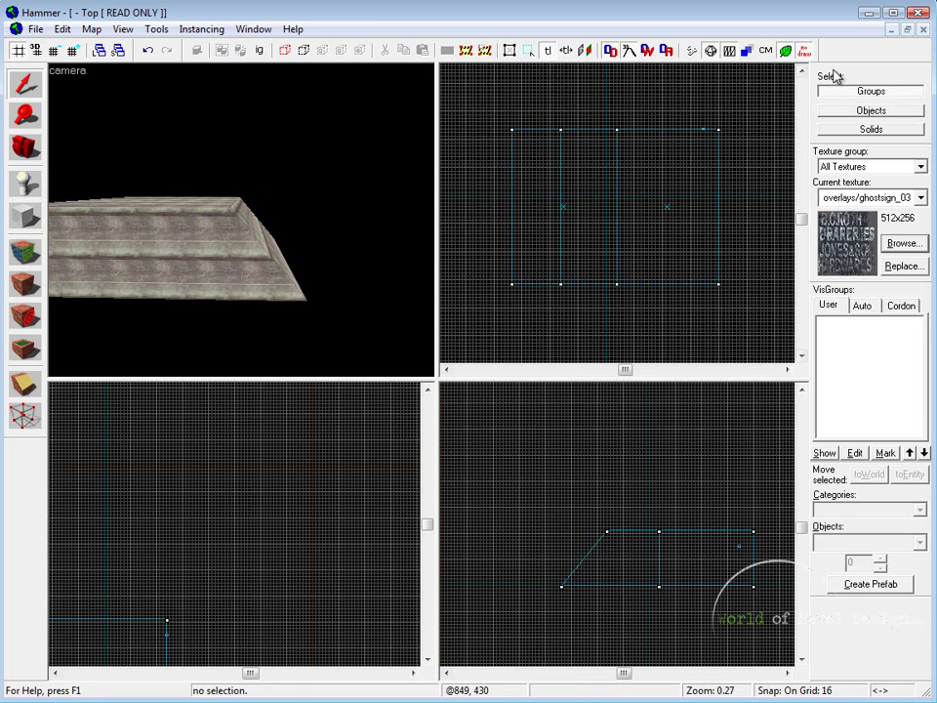
Look over the selection modes, the texture group list, the texture browser and the Replace Textures dialog without changing anything.
left_click(872, 113)
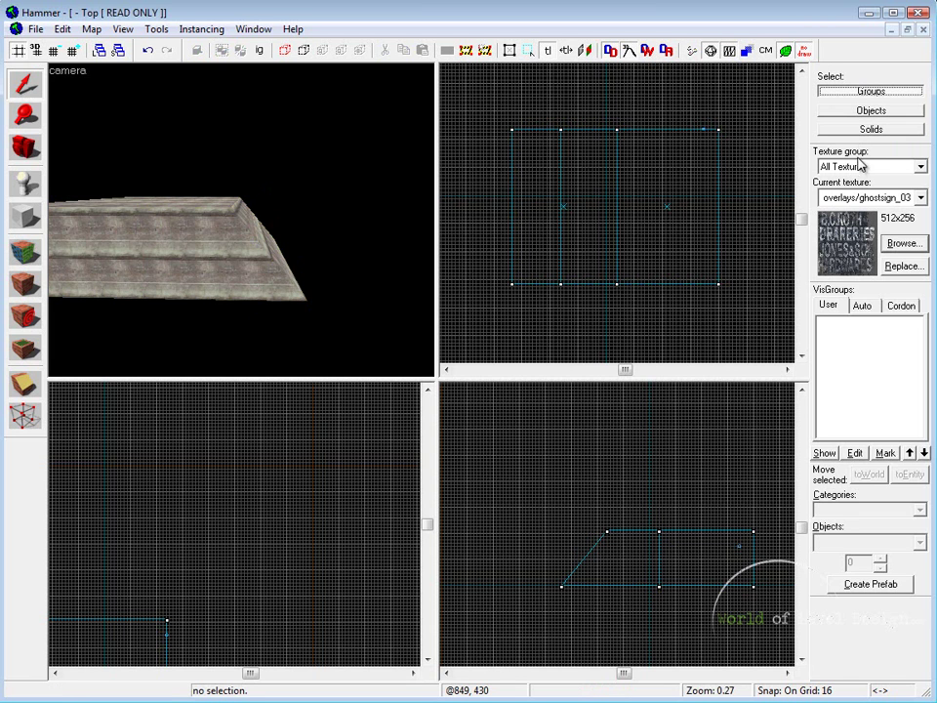
left_click(921, 166)
left_click(859, 180)
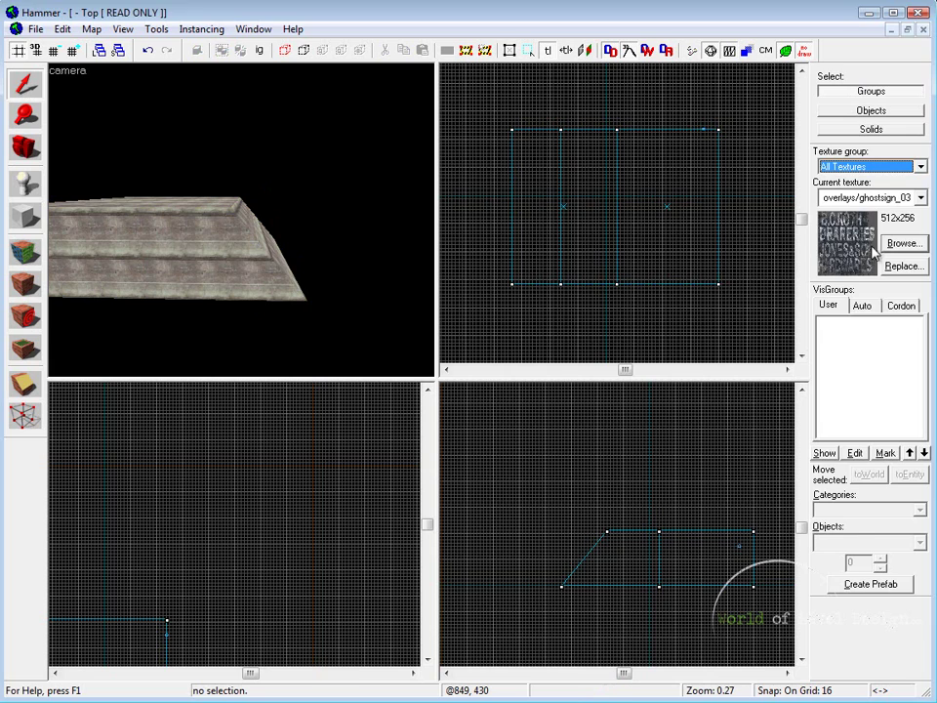
left_click(904, 245)
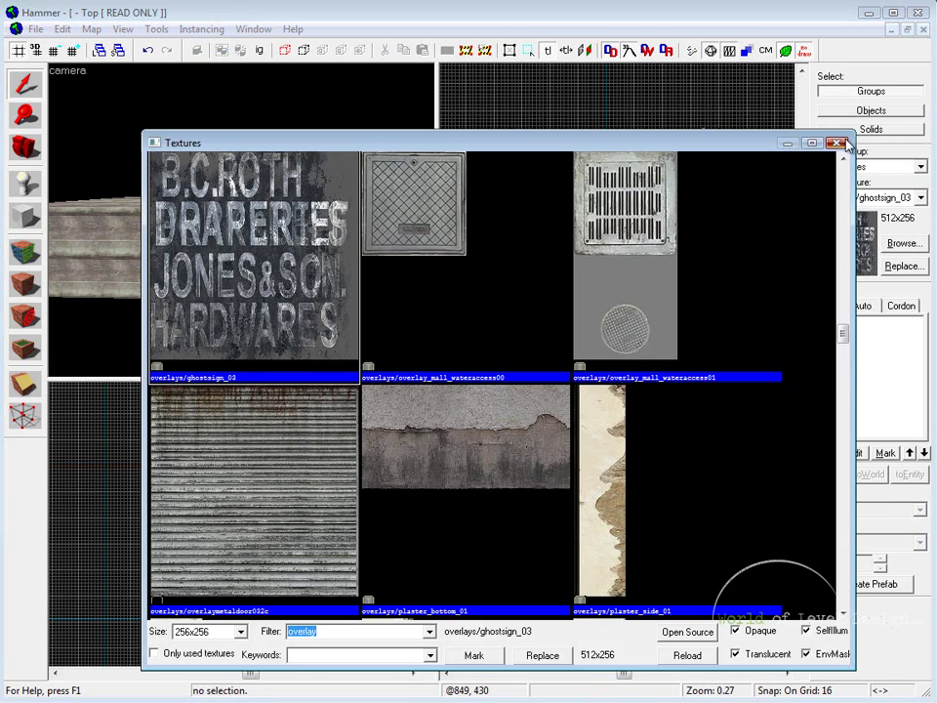
left_click(842, 143)
left_click(902, 266)
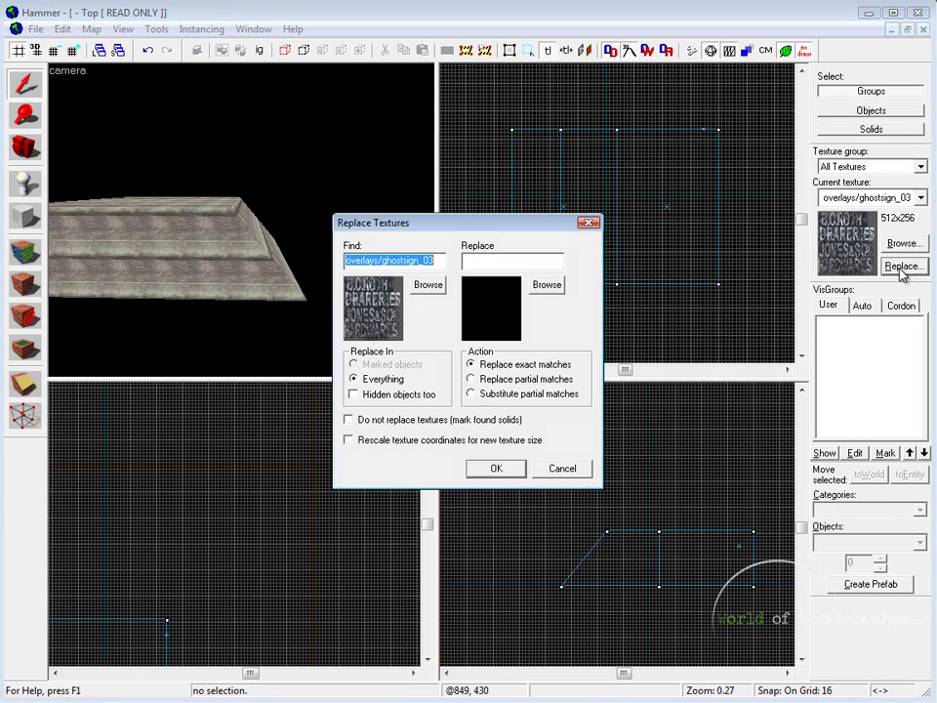
left_click(587, 223)
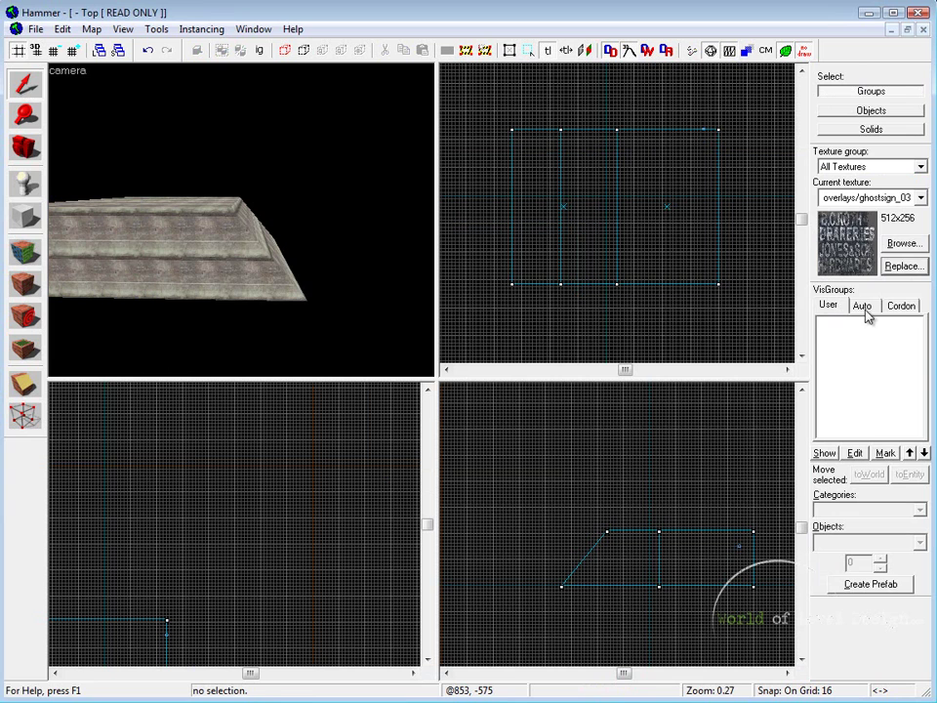
Examine the Auto, User and Cordon VisGroups and the Entity tool's category and object settings, ending with Auto shown and the Selection tool active.
left_click(865, 311)
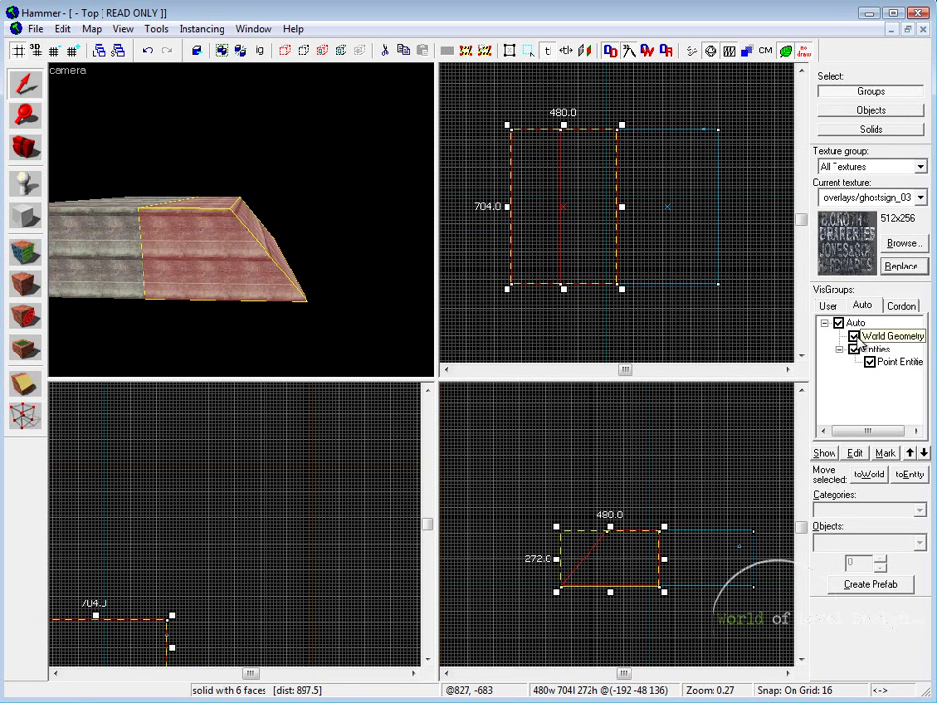
left_click(840, 308)
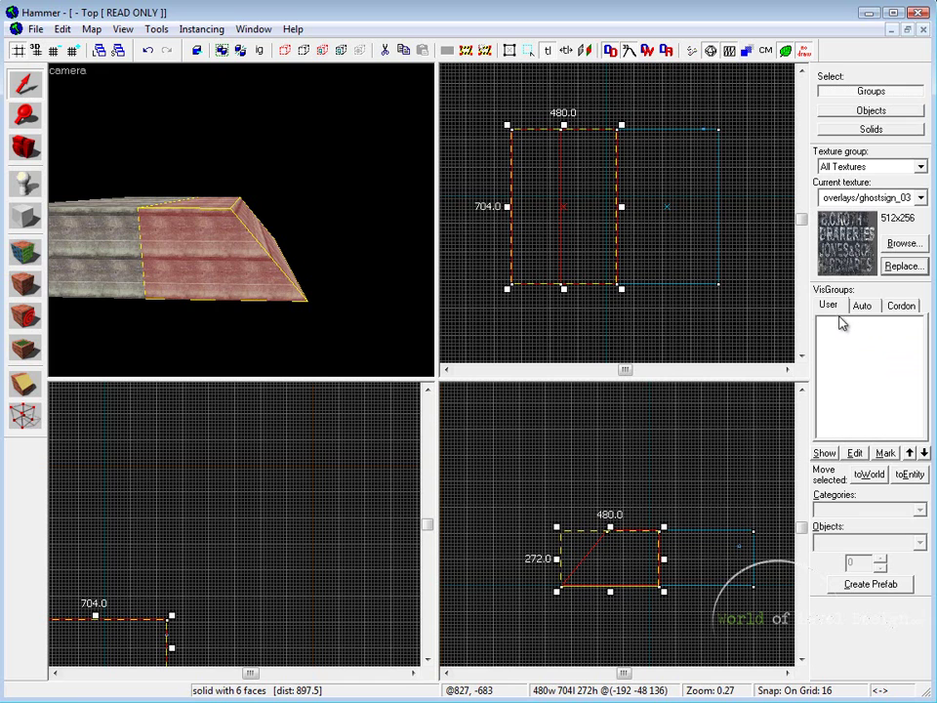
left_click(380, 214)
left_click(893, 304)
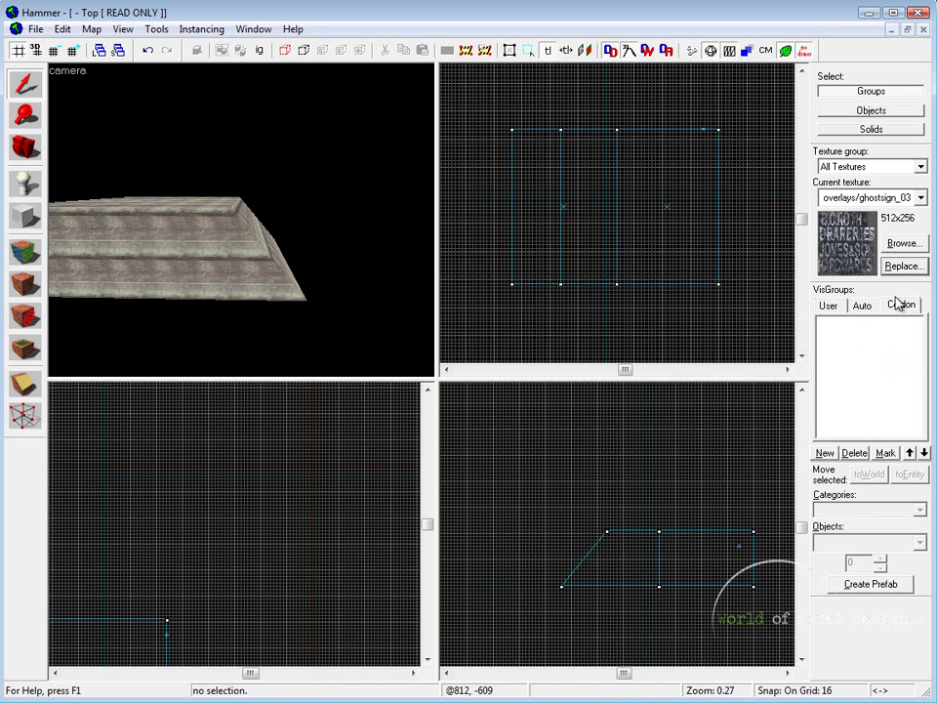
left_click(862, 307)
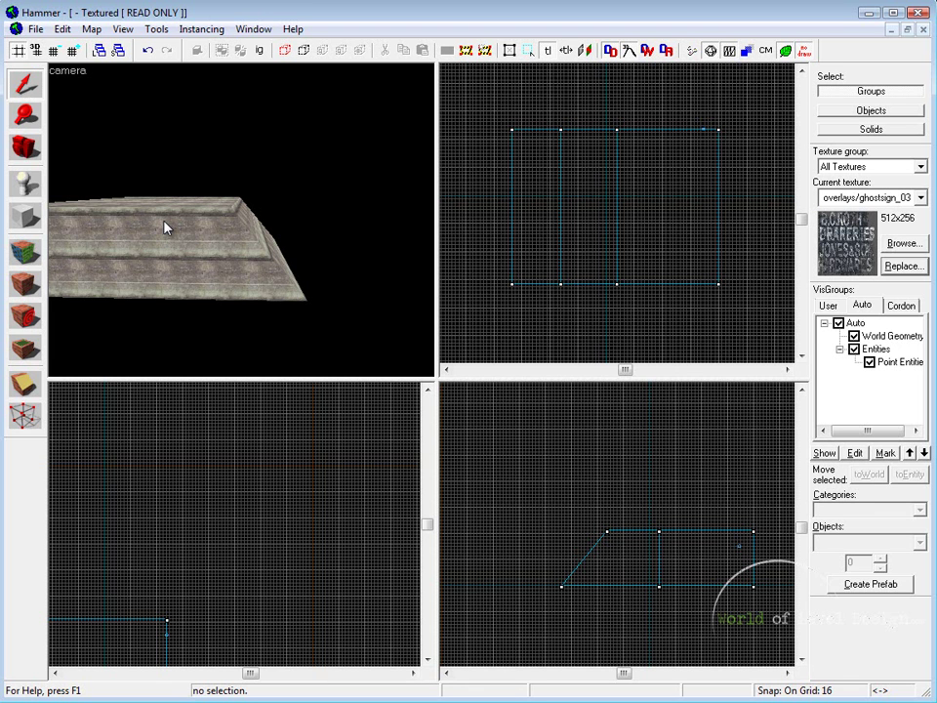
key("shift+e")
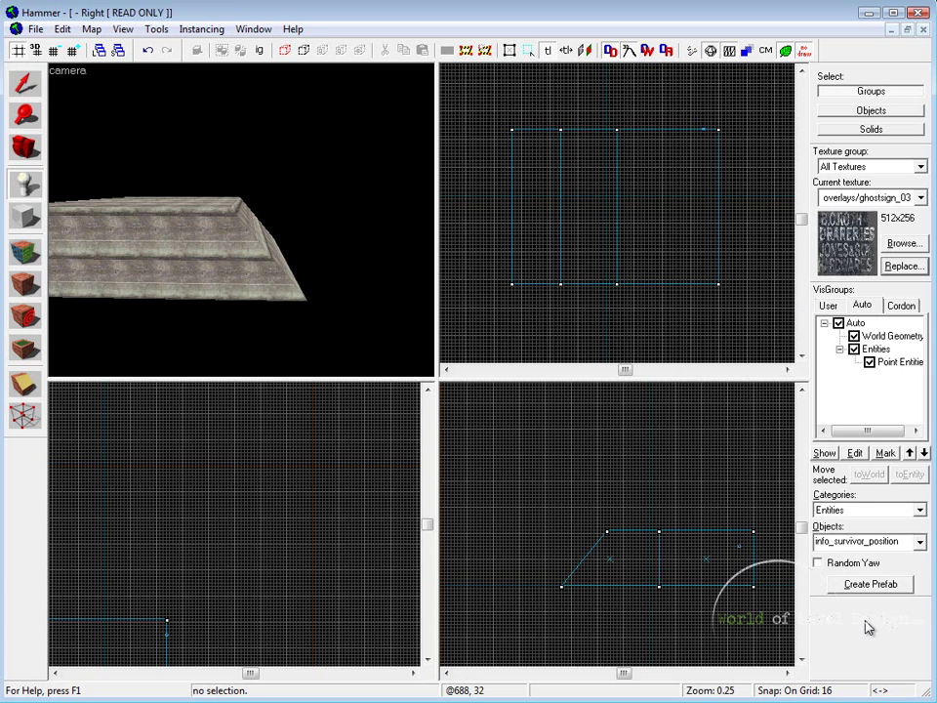
key("shift+s")
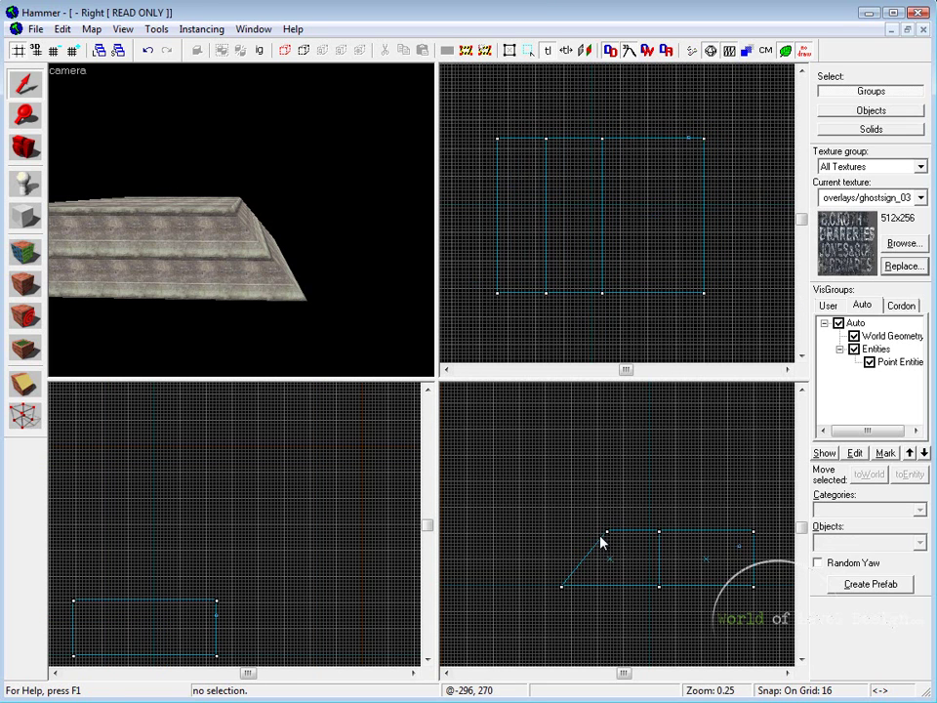
Practise panning the Right, Front and Top views while keeping the solids in sight.
middle_click_drag(613, 519, 624, 516)
middle_click_drag(248, 577, 367, 430)
middle_click_drag(274, 482, 236, 483)
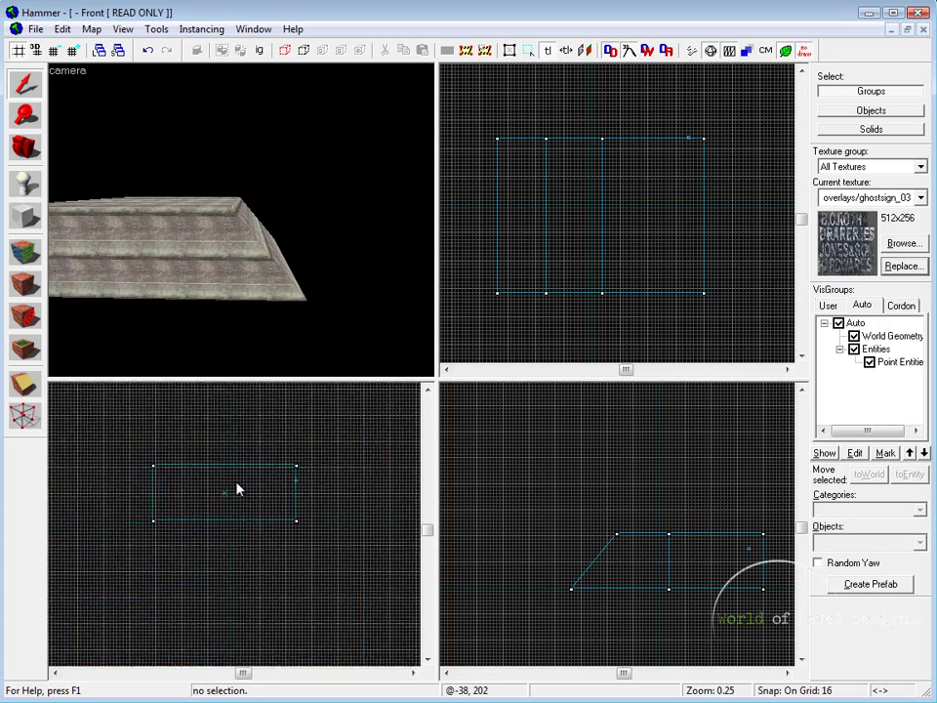
left_click_drag(237, 488, 205, 500)
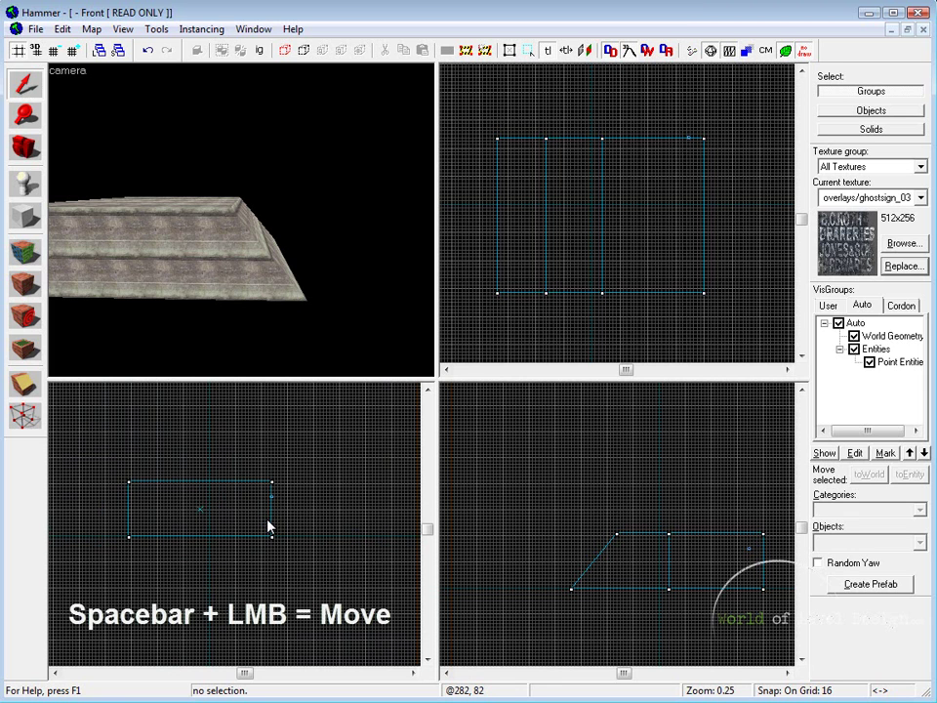
left_click_drag(293, 486, 235, 527)
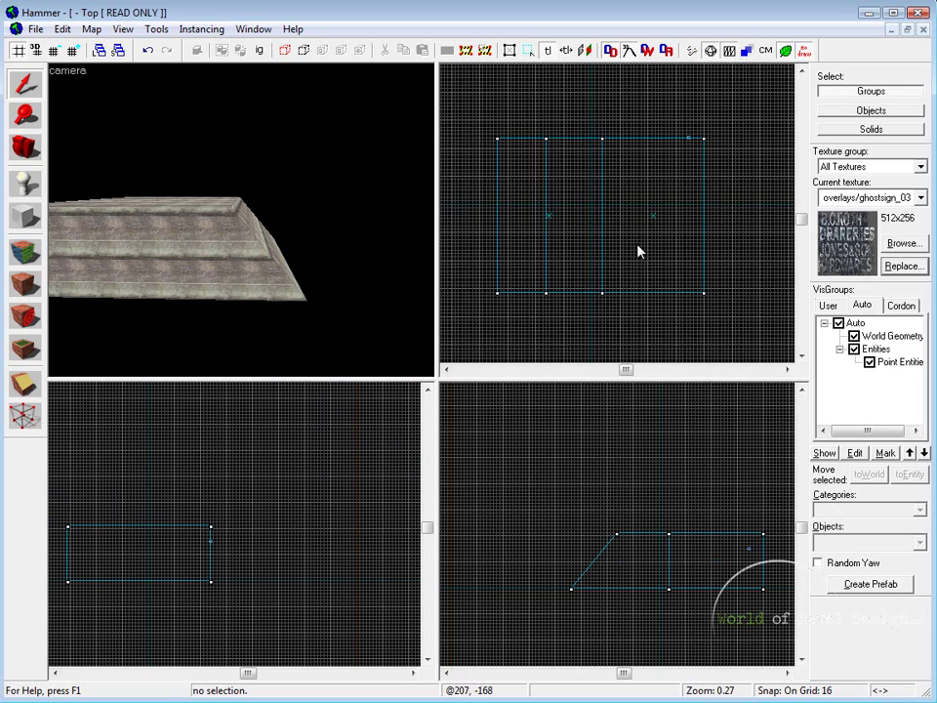
left_click_drag(656, 285, 606, 263)
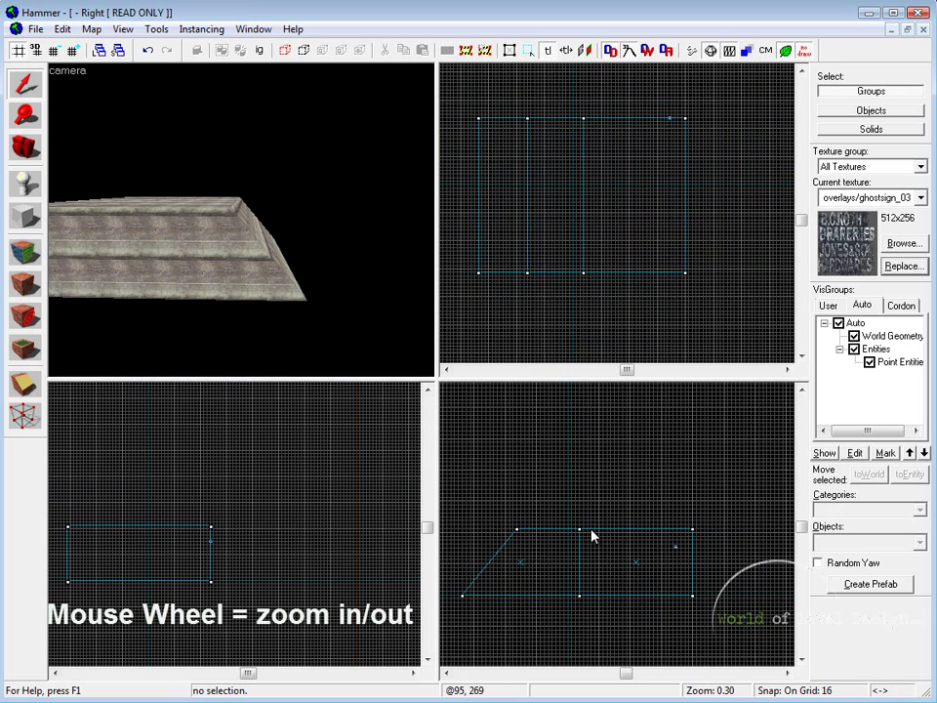
Practise zooming the Right view out and in around the solids' upper edge.
scroll(592, 535, "down", 5)
scroll(592, 534, "up", 9)
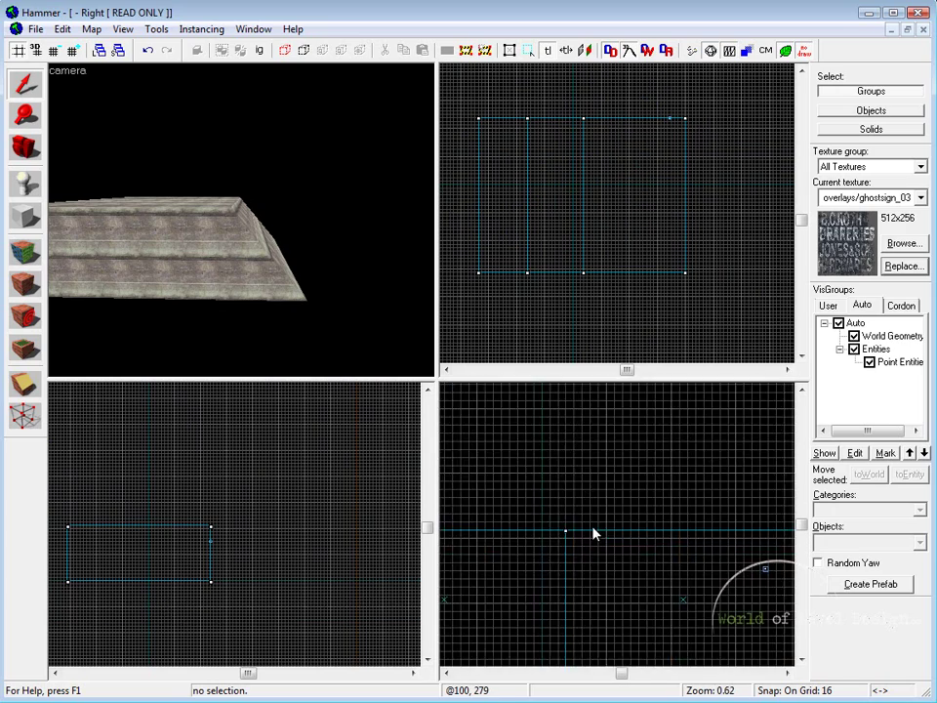
scroll(591, 531, "down", 2)
scroll(269, 536, "down", 1)
Select the sloped solid, pan the 2D views away from it and centre them back on the selection.
left_click(274, 528)
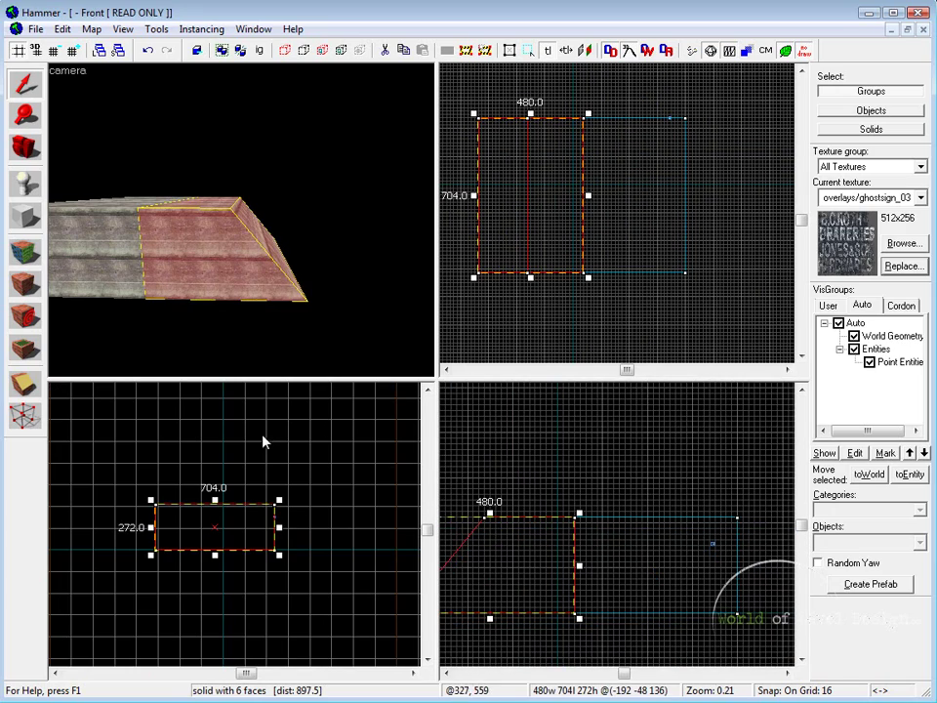
middle_click_drag(557, 571, 828, 509)
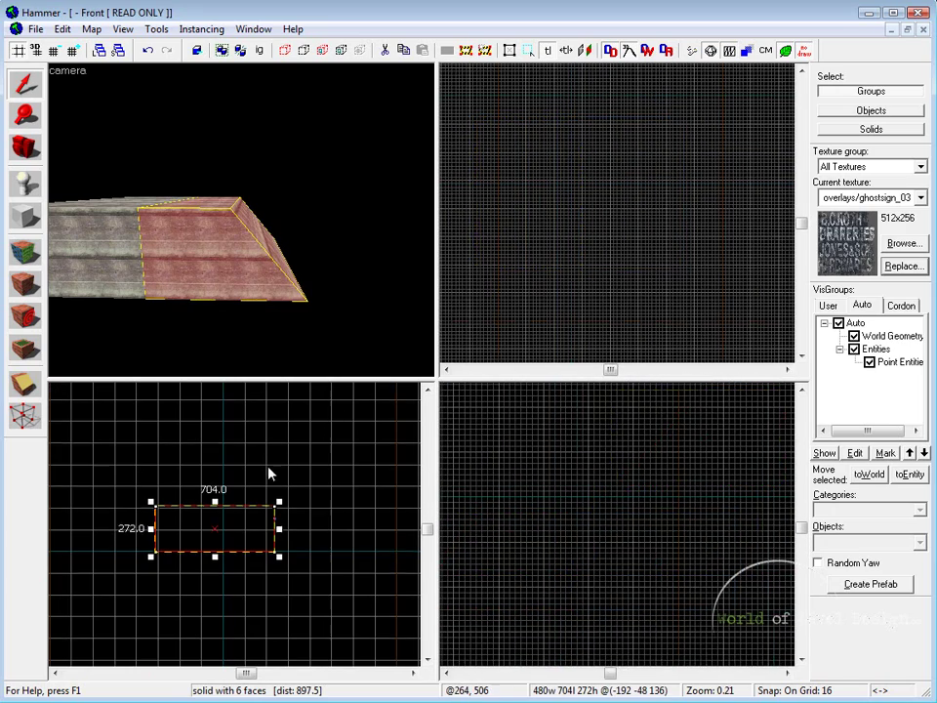
mouse_move(269, 474)
middle_mouse_down()
mouse_move(282, 548)
mouse_move(176, 584)
middle_mouse_up()
key("ctrl+e")
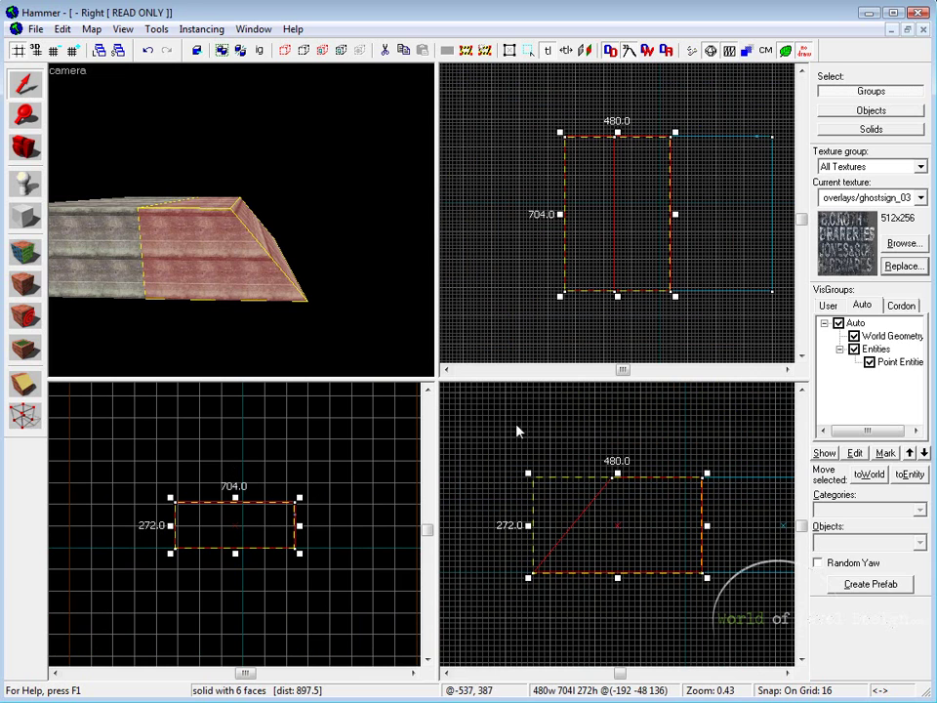
Deselect the sloped solid and practise moving the camera view closer to the block and back.
left_click(327, 191)
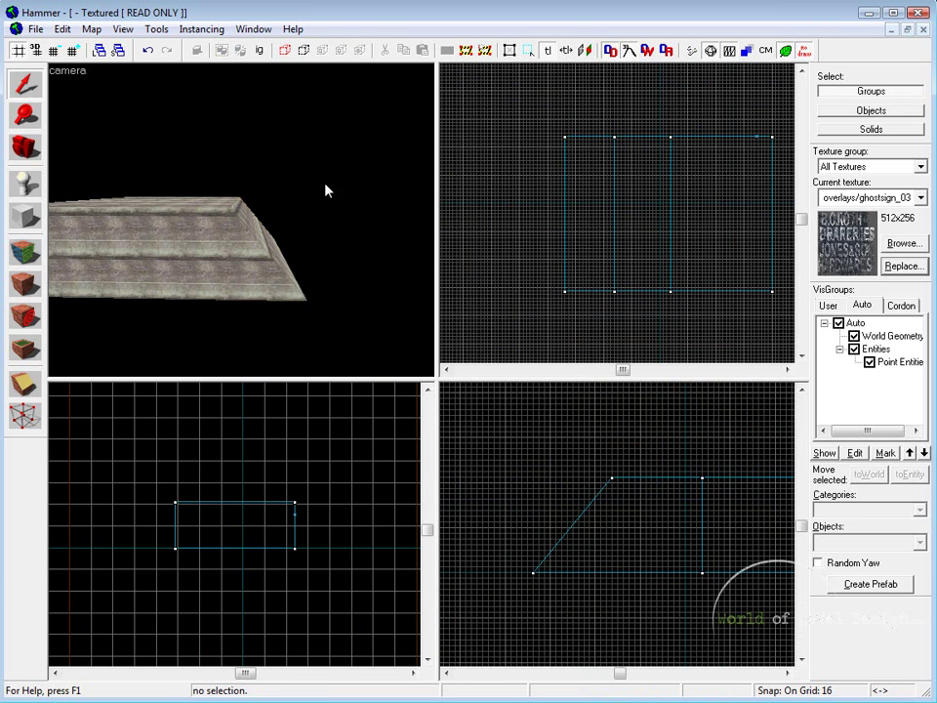
scroll(262, 191, "up", 2)
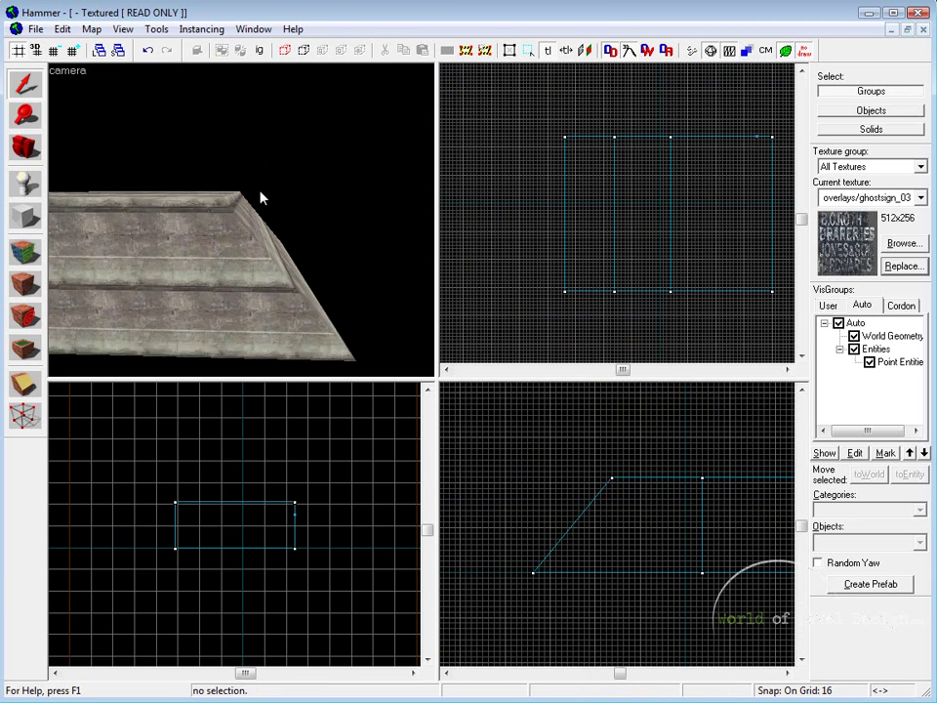
scroll(252, 210, "down", 2)
scroll(230, 244, "up", 4)
scroll(221, 248, "down", 4)
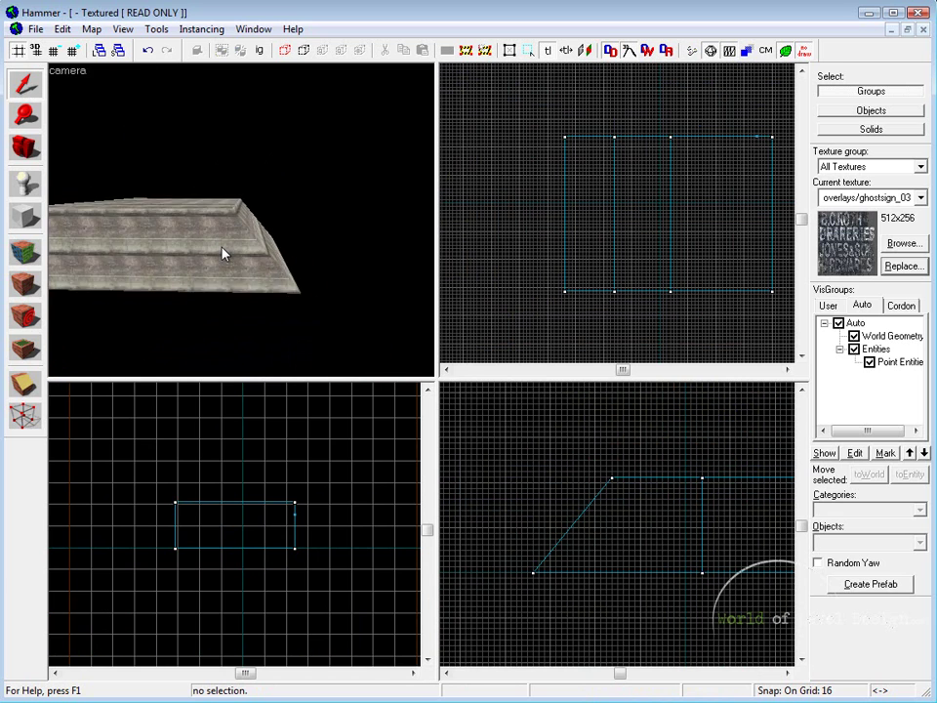
scroll(222, 248, "up", 2)
scroll(222, 248, "down", 1)
left_click_drag(222, 253, 253, 241)
Use fly mode in the camera view to look around the block and travel forward, backward and sideways over its top.
key("z")
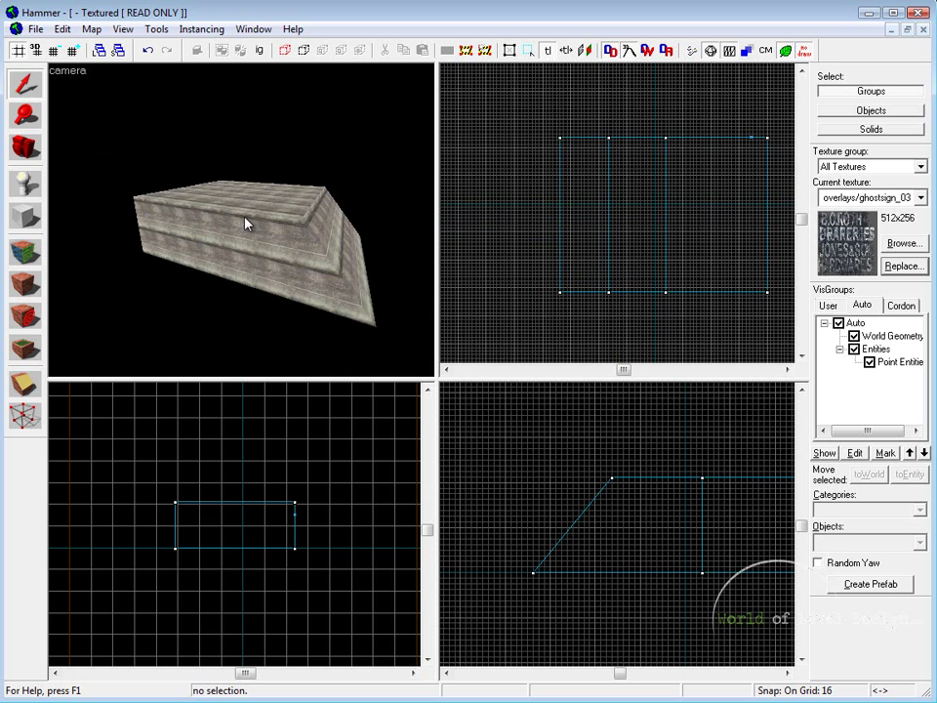
mouse_move(245, 218)
right_mouse_down()
mouse_move(233, 216)
mouse_move(252, 222)
mouse_move(220, 222)
right_mouse_up()
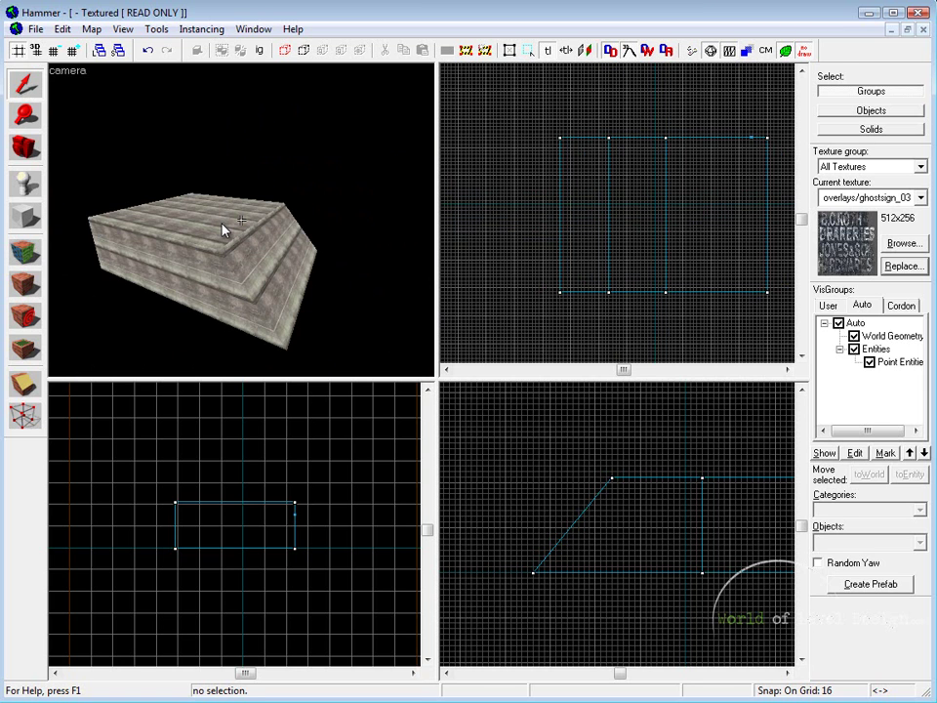
mouse_move(223, 227)
right_mouse_down()
mouse_move(243, 230)
mouse_move(238, 213)
mouse_move(243, 224)
right_mouse_up()
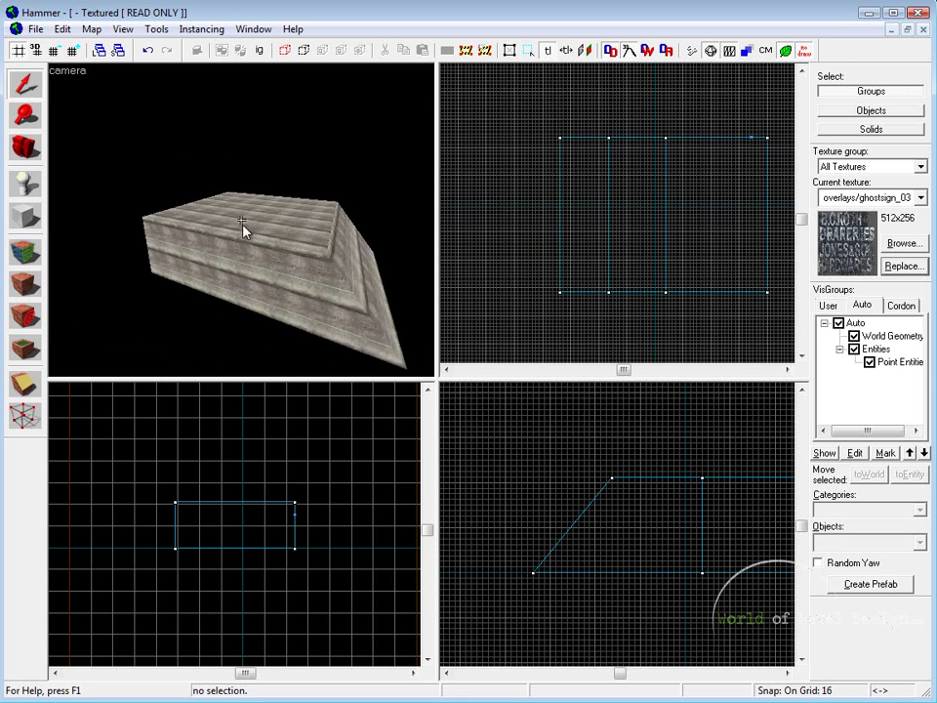
key("s")
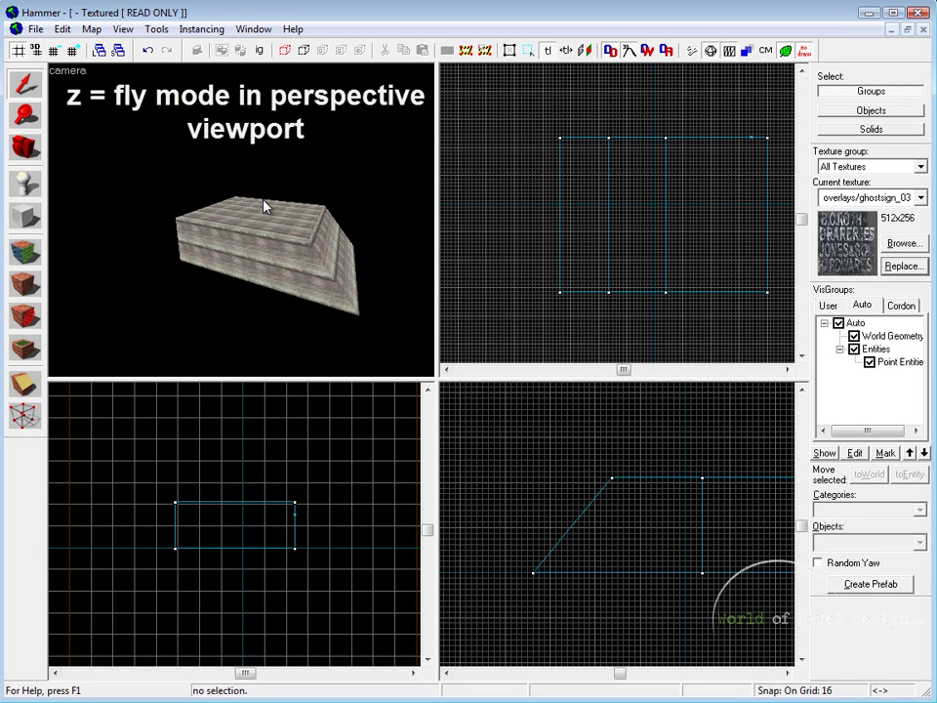
key("z")
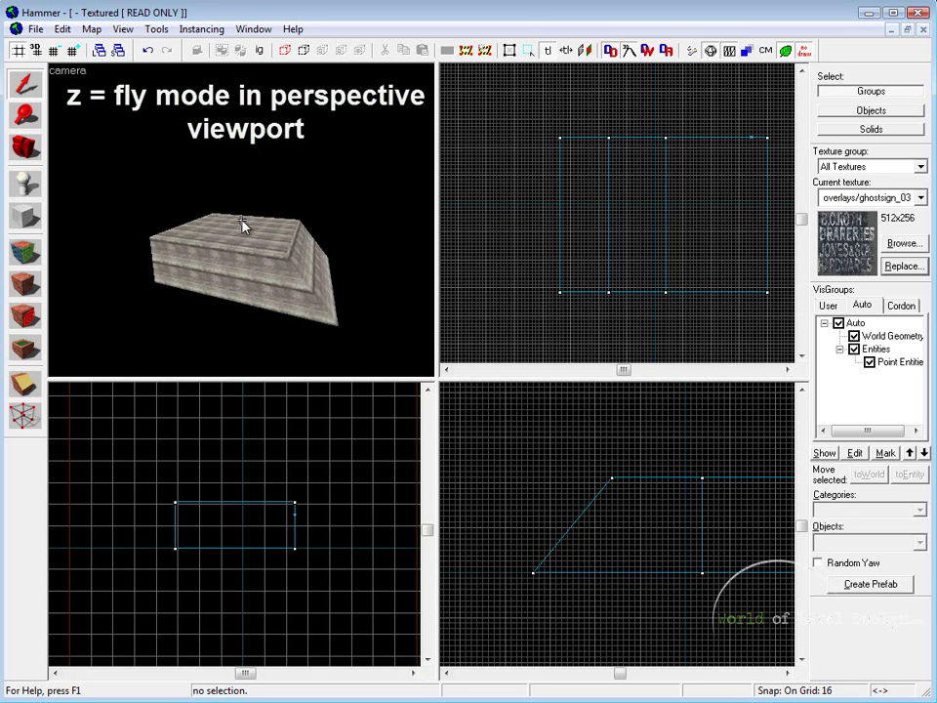
key("w")
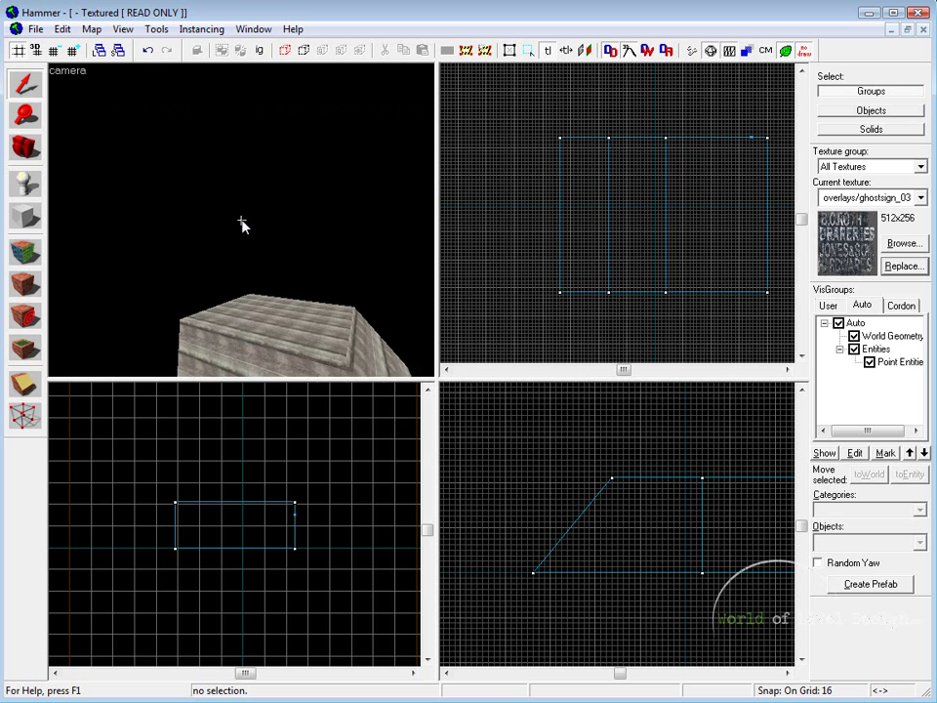
key("d")
key("a")
key("d")
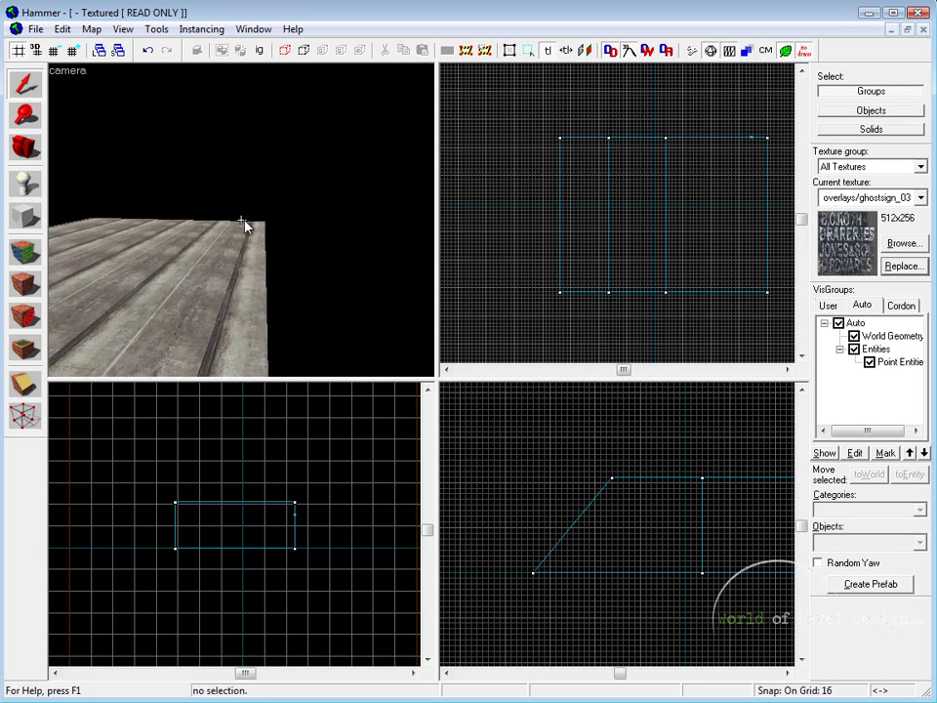
Fly the camera off the block's top and around its sides, moving forward, backward and sideways while looking around.
key("s")
key("w")
key("d")
key("d")
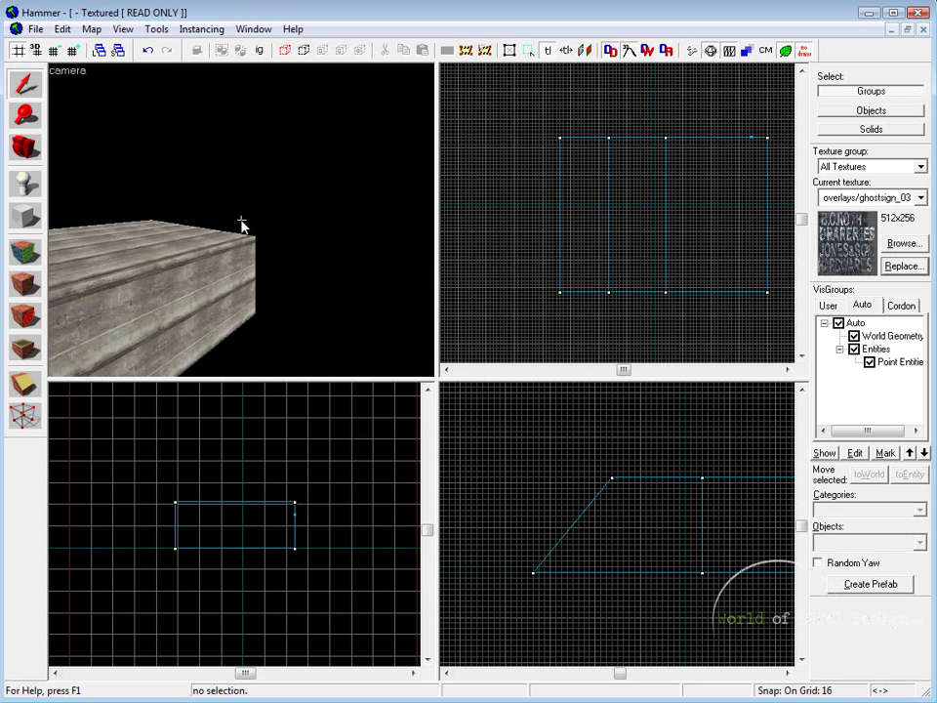
key("w")
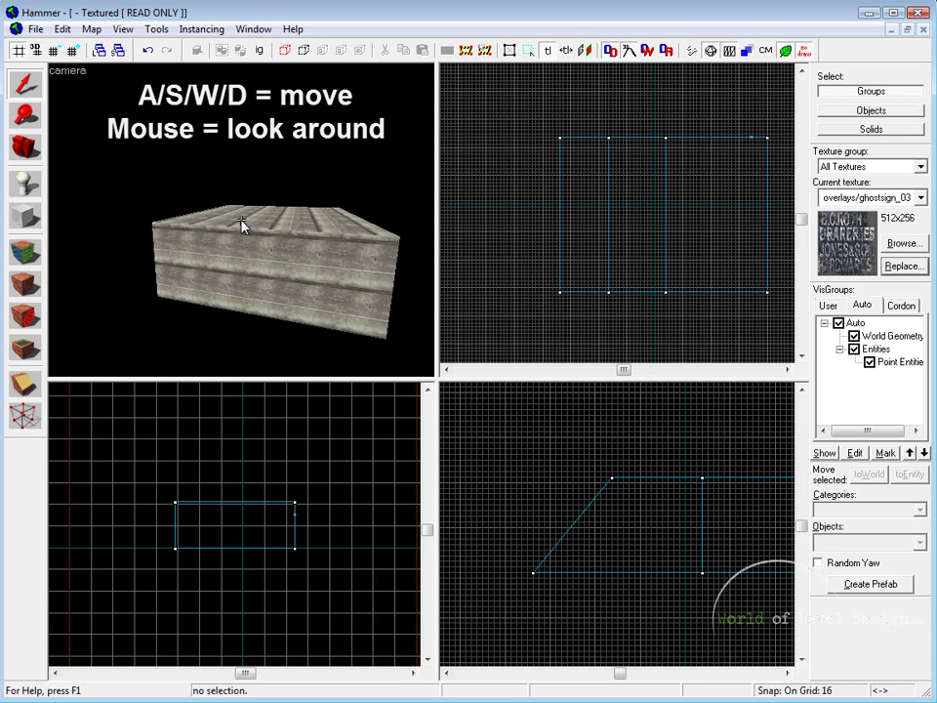
key("d")
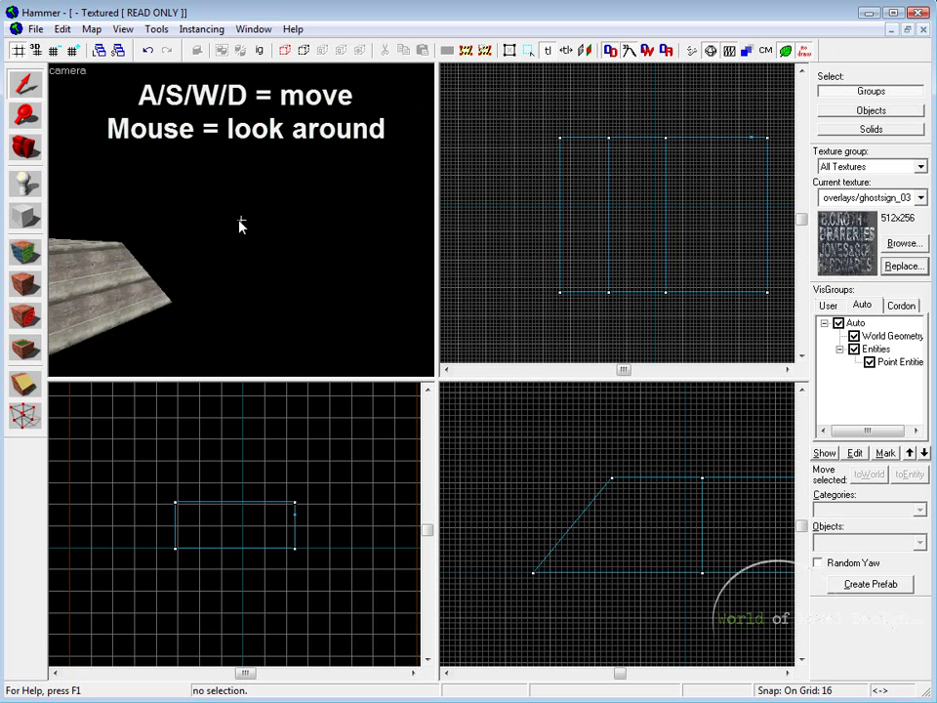
key("w")
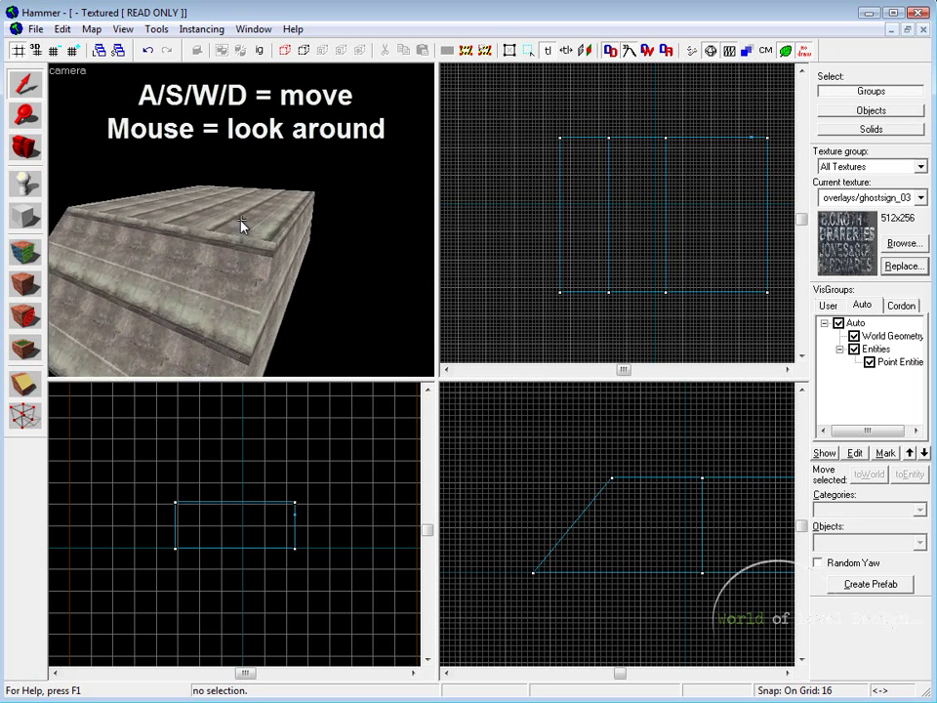
key("s")
key("a")
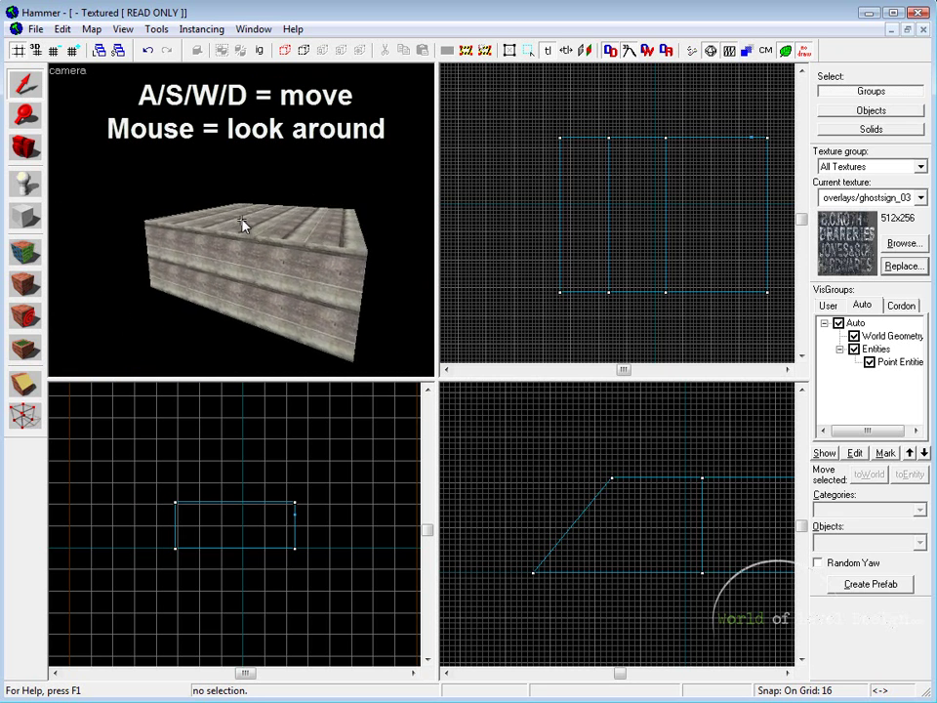
Strafe the camera around the block to view its long side and sloped end, and leave fly mode.
key("d")
key("a")
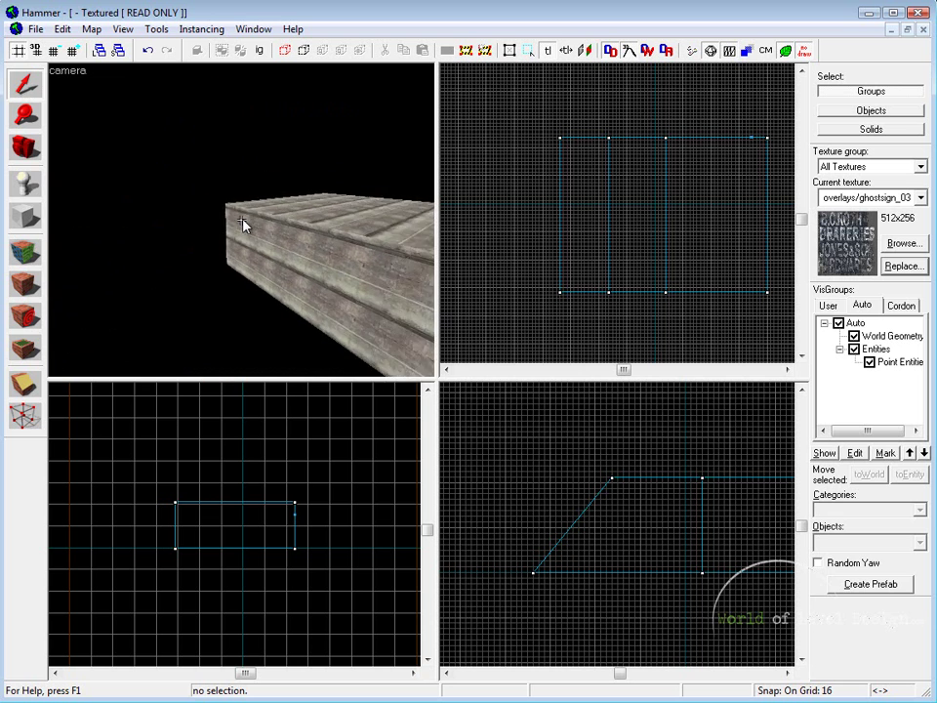
key("a")
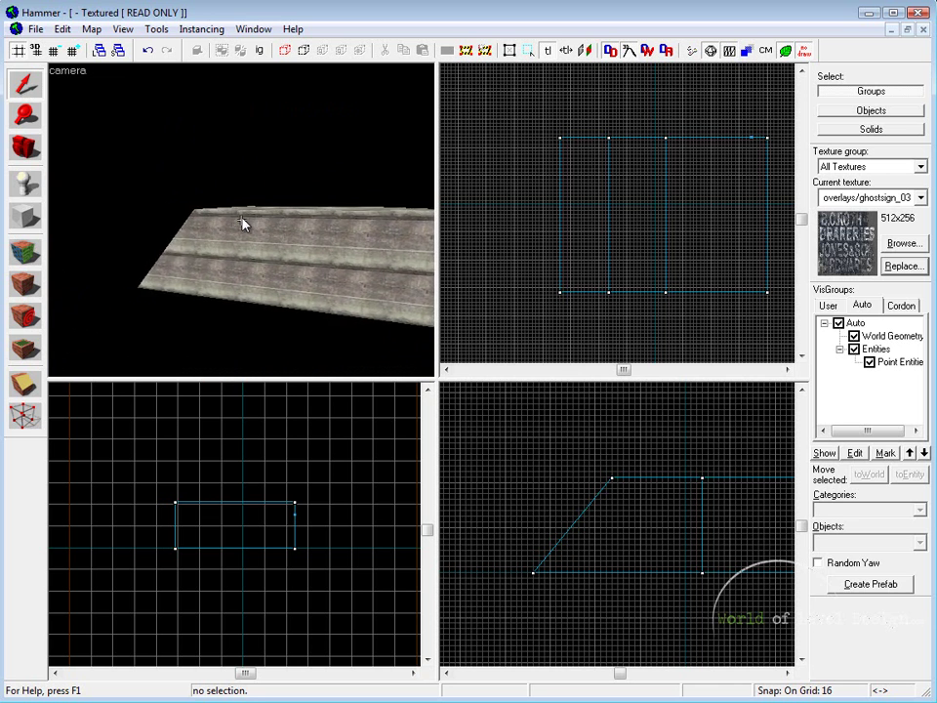
key("a")
key("d")
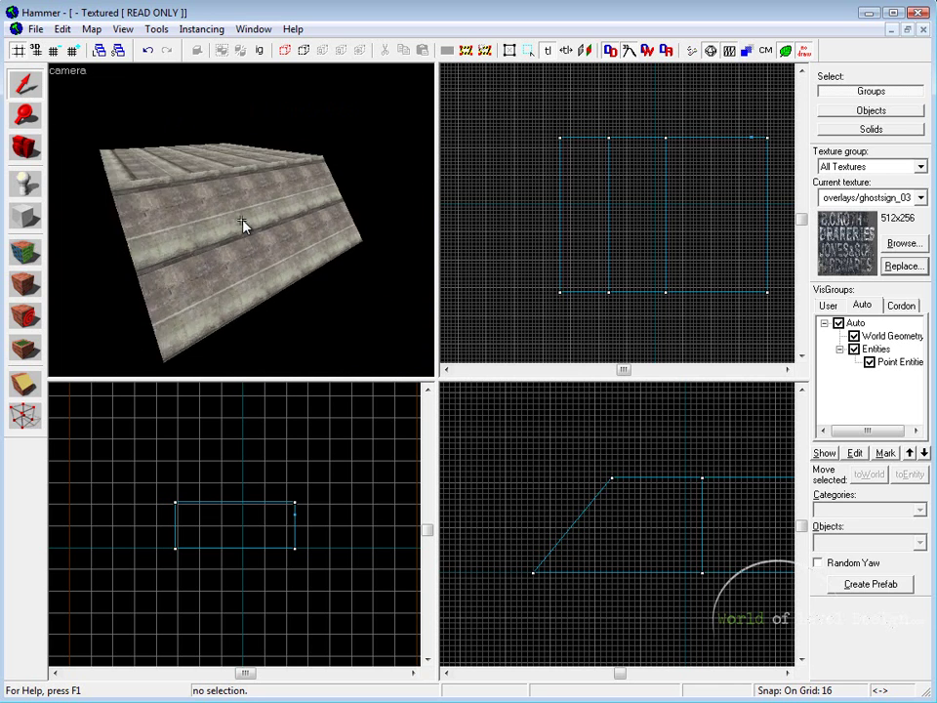
key("a")
key("d")
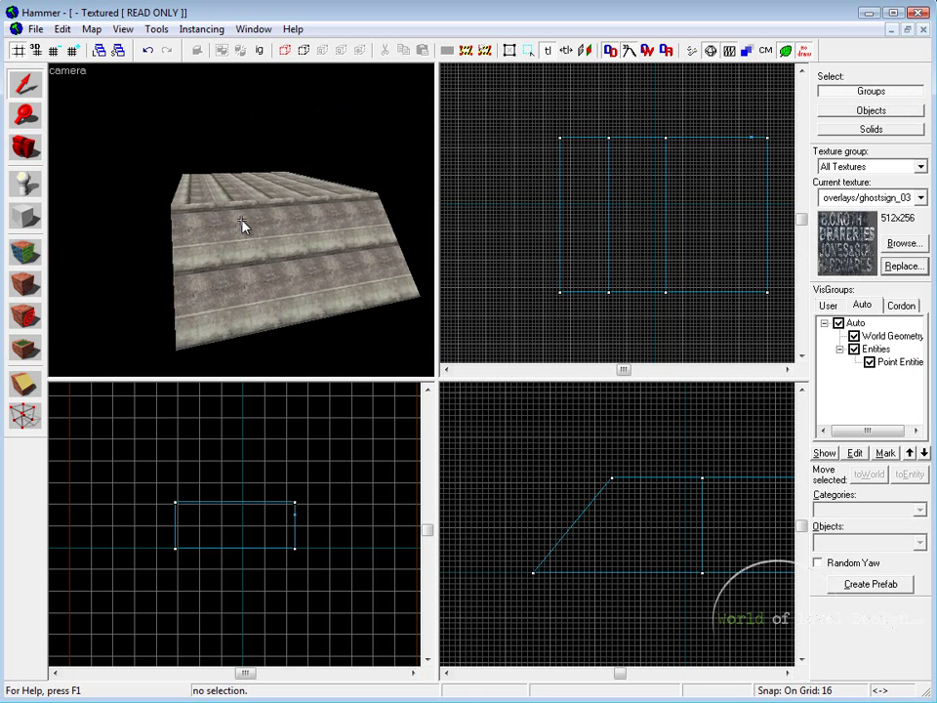
key("Right")
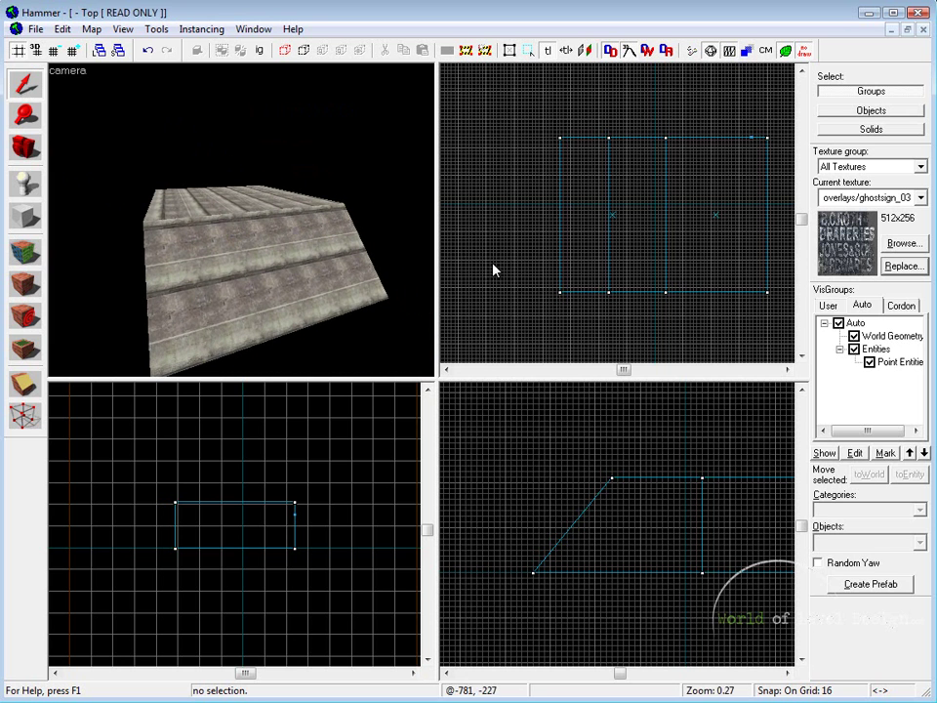
Pan each of the three 2D views slightly to shift the solids within them.
middle_click_drag(641, 238, 634, 233)
middle_click_drag(590, 556, 620, 576)
middle_click_drag(258, 543, 291, 574)
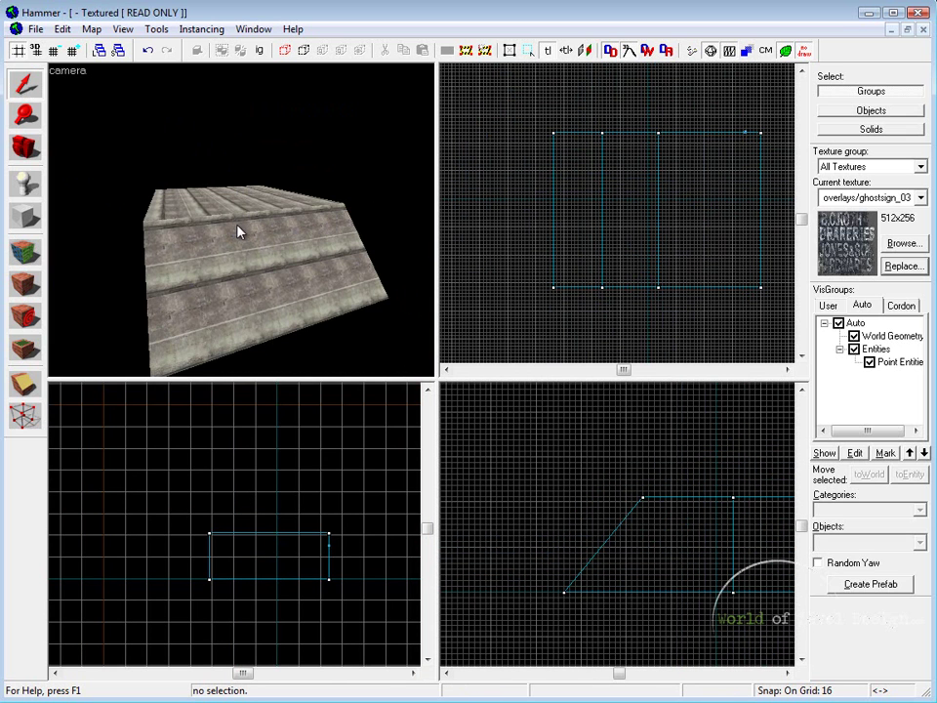
Re-enter fly mode in the camera view, circle to a corner of the block and leave fly mode.
key("z")
key("w")
key("a")
key("a")
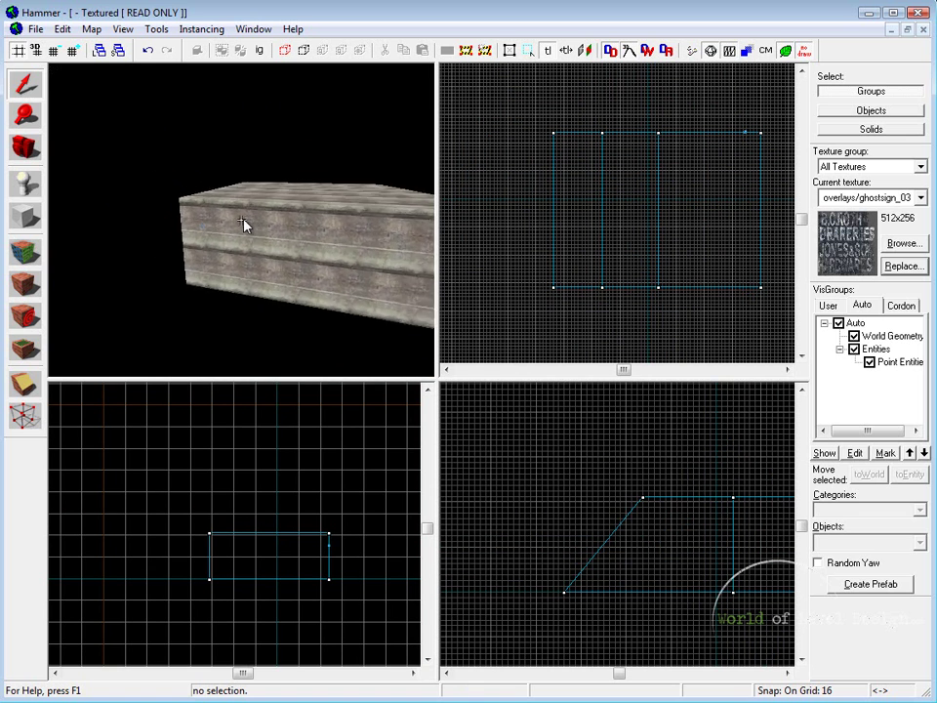
key("z")
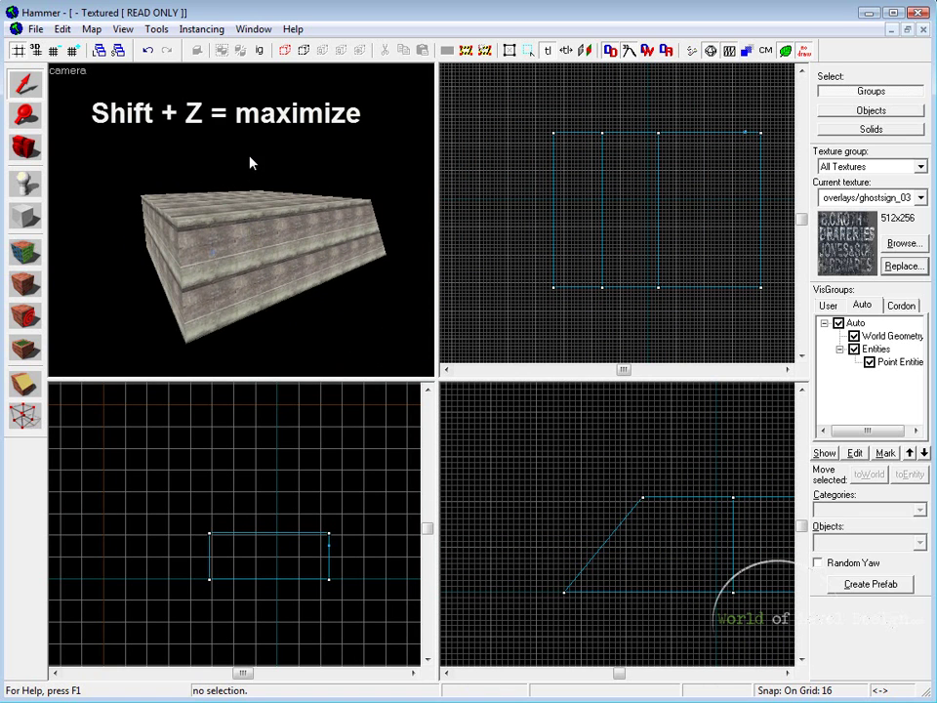
Maximize the camera view, fly around the block in it and restore the four-view layout.
key("shift+z")
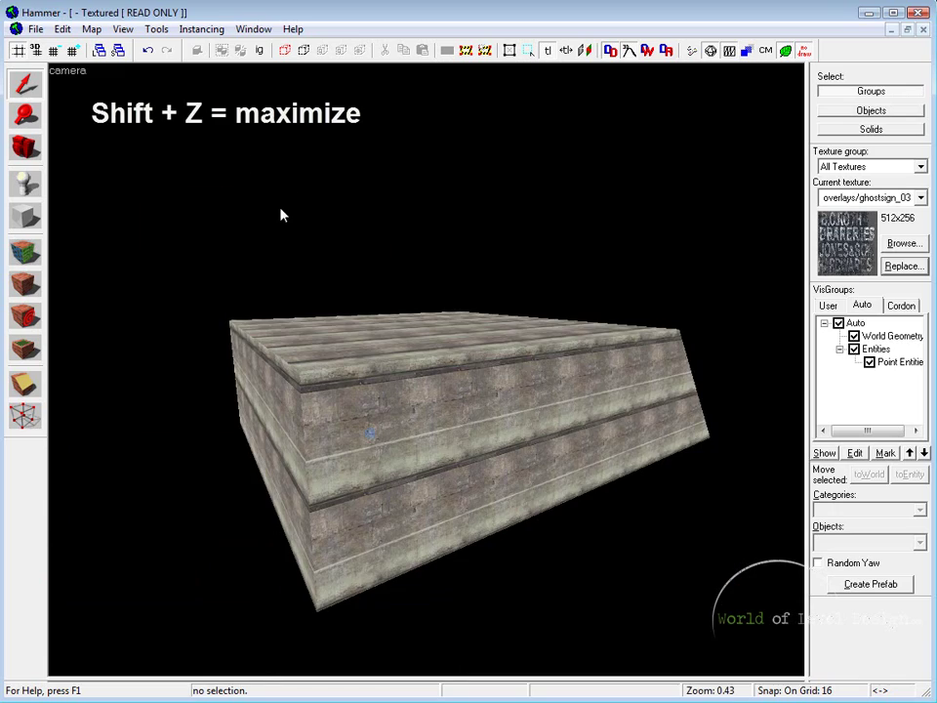
left_click_drag(282, 213, 360, 351)
key("z")
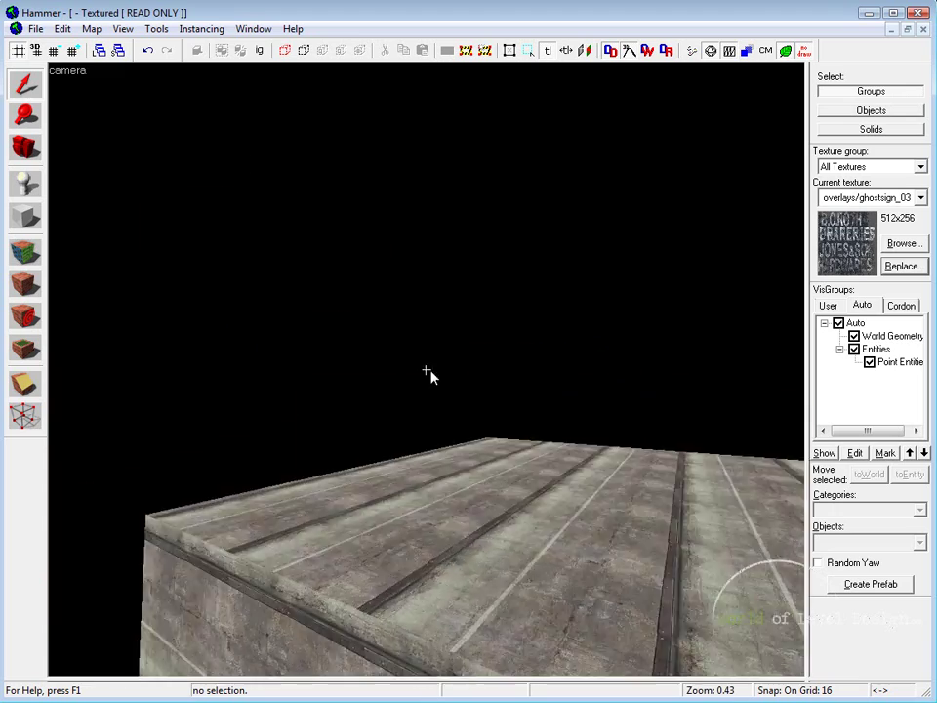
key("a")
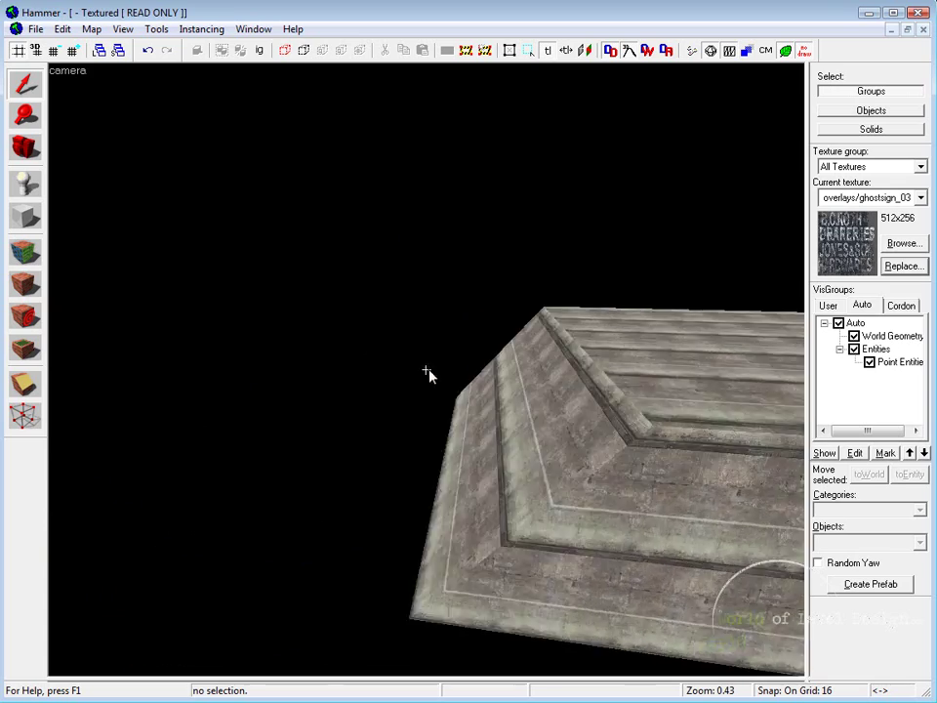
key("w")
key("s")
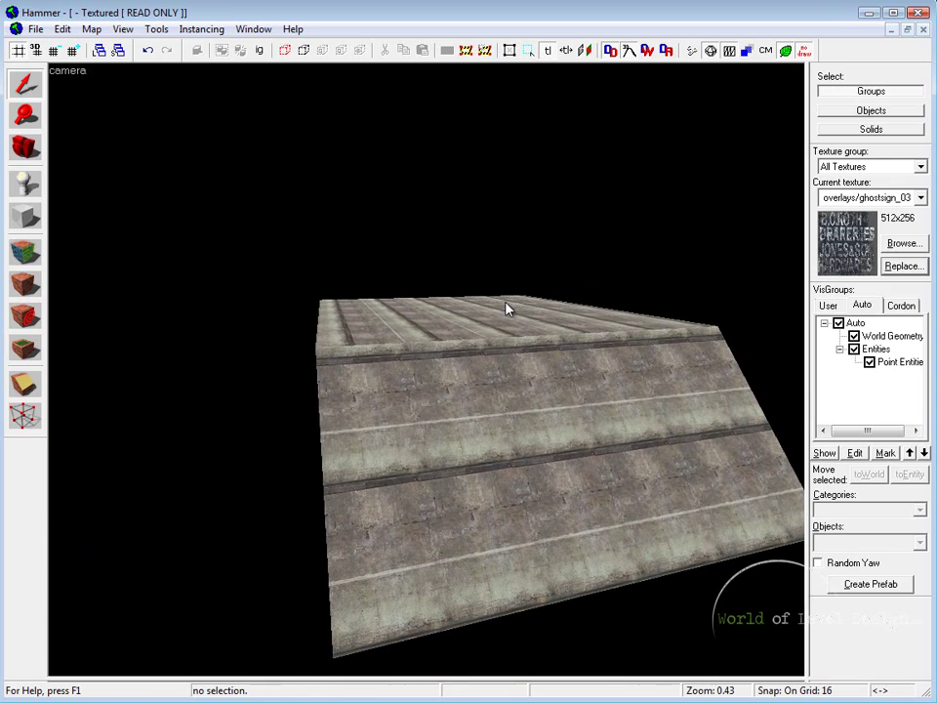
key("shift+z")
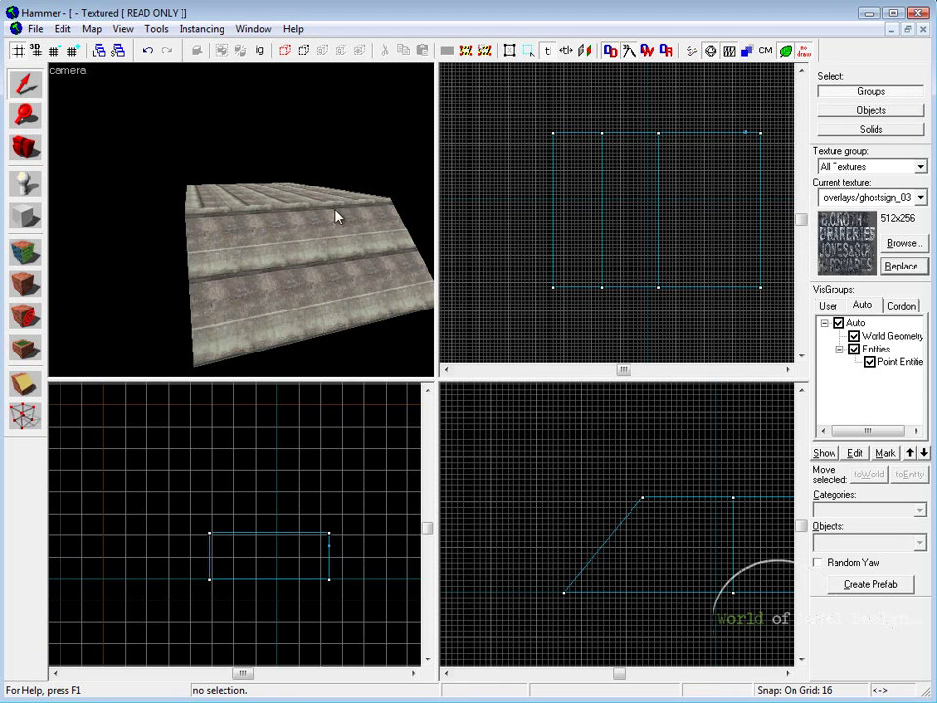